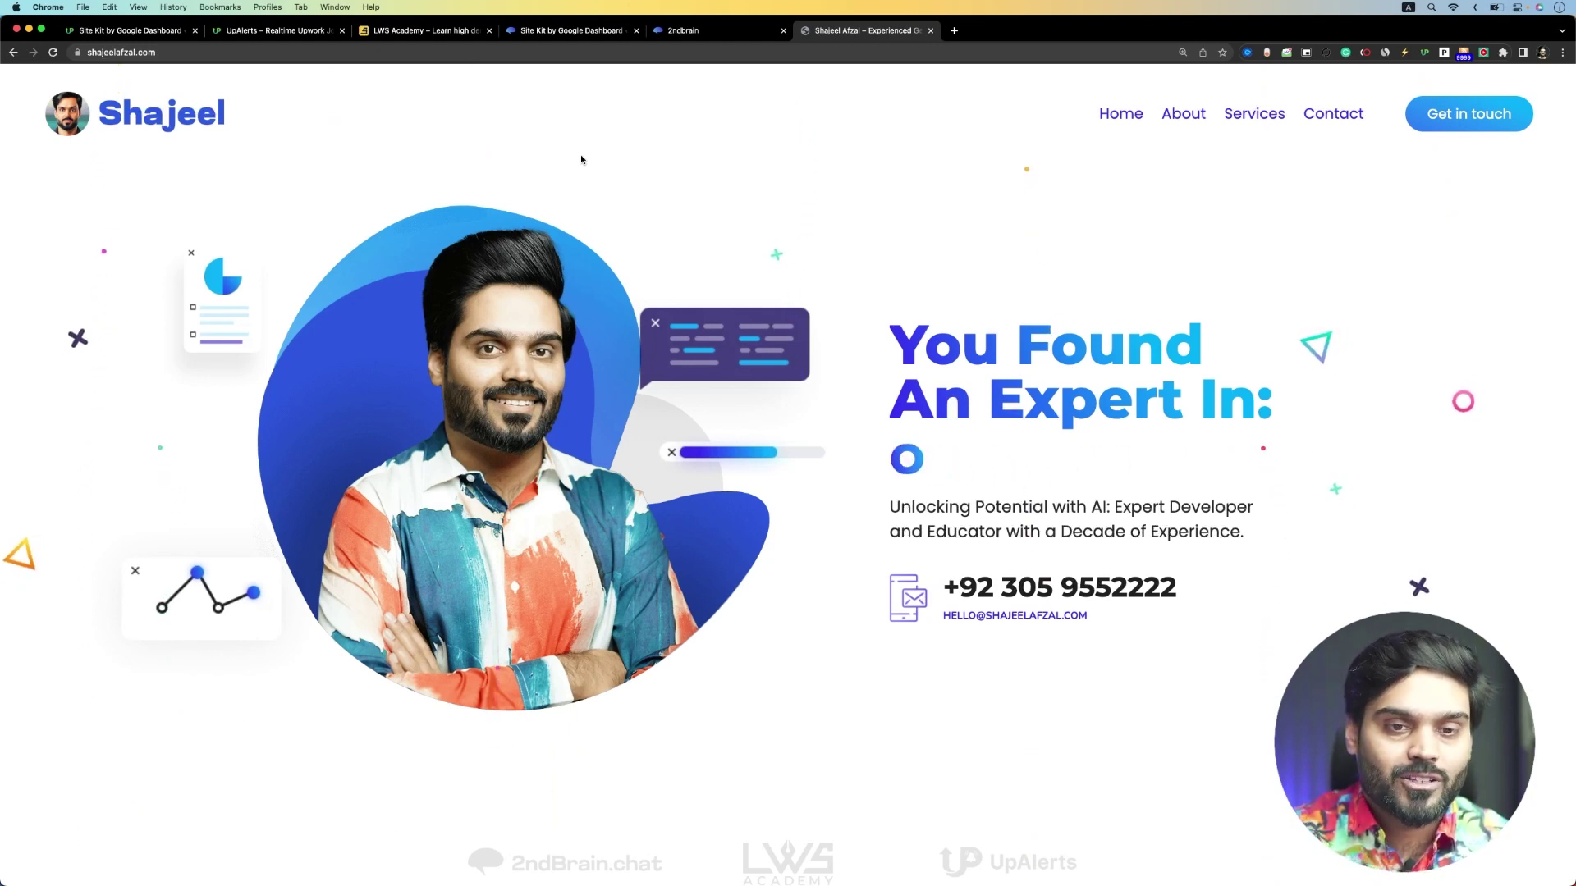
Step: Look over the 2ndbrain, UpAlerts and LWS Academy websites in turn
click(733, 35)
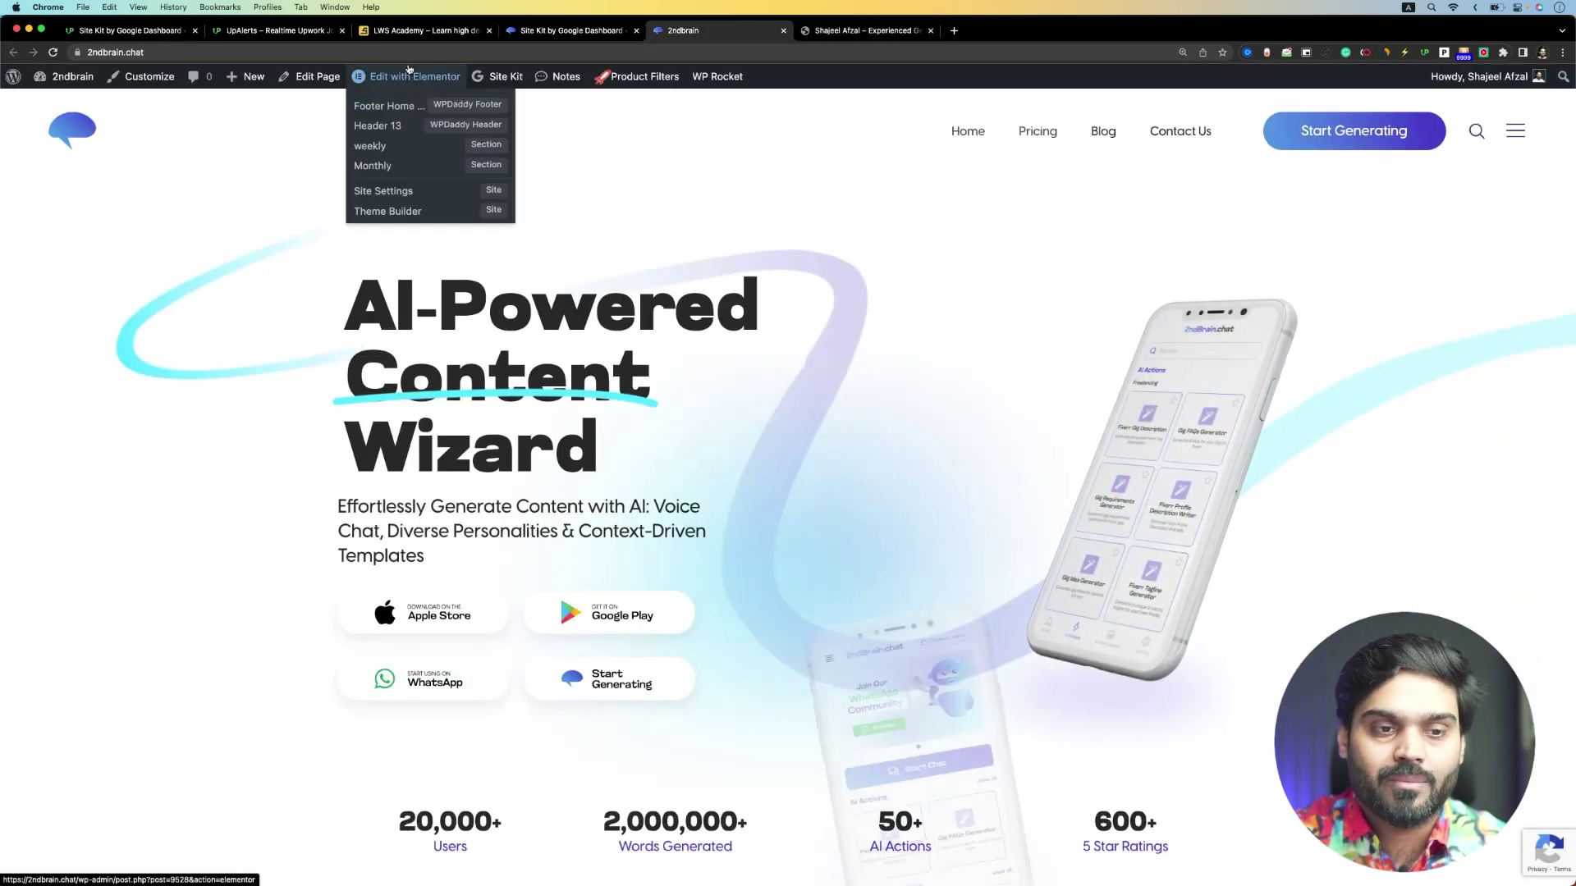
click(320, 31)
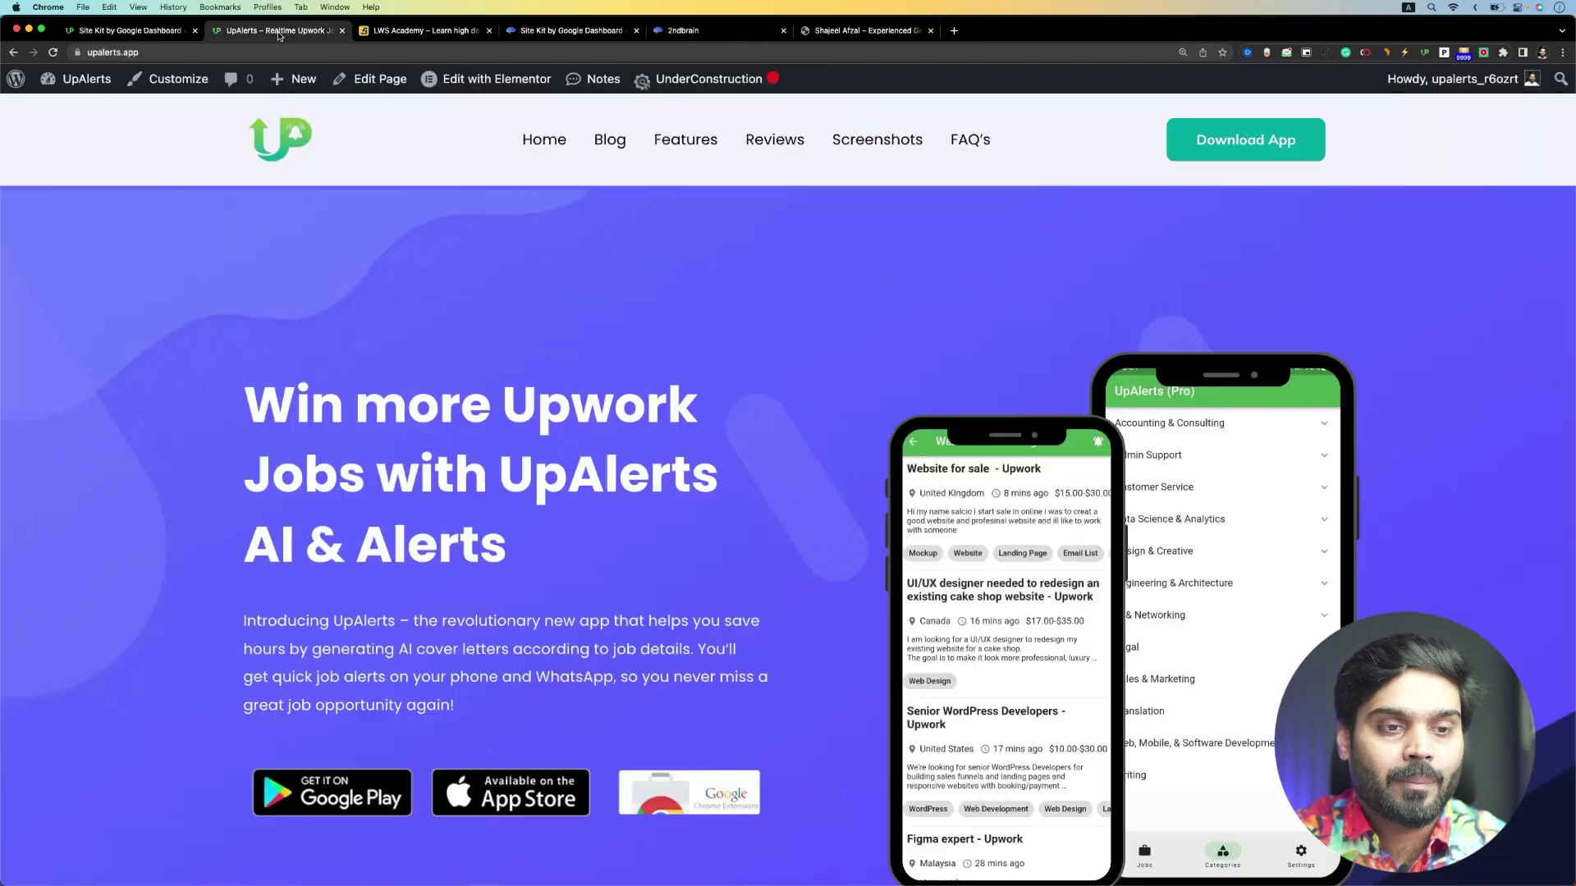
click(407, 33)
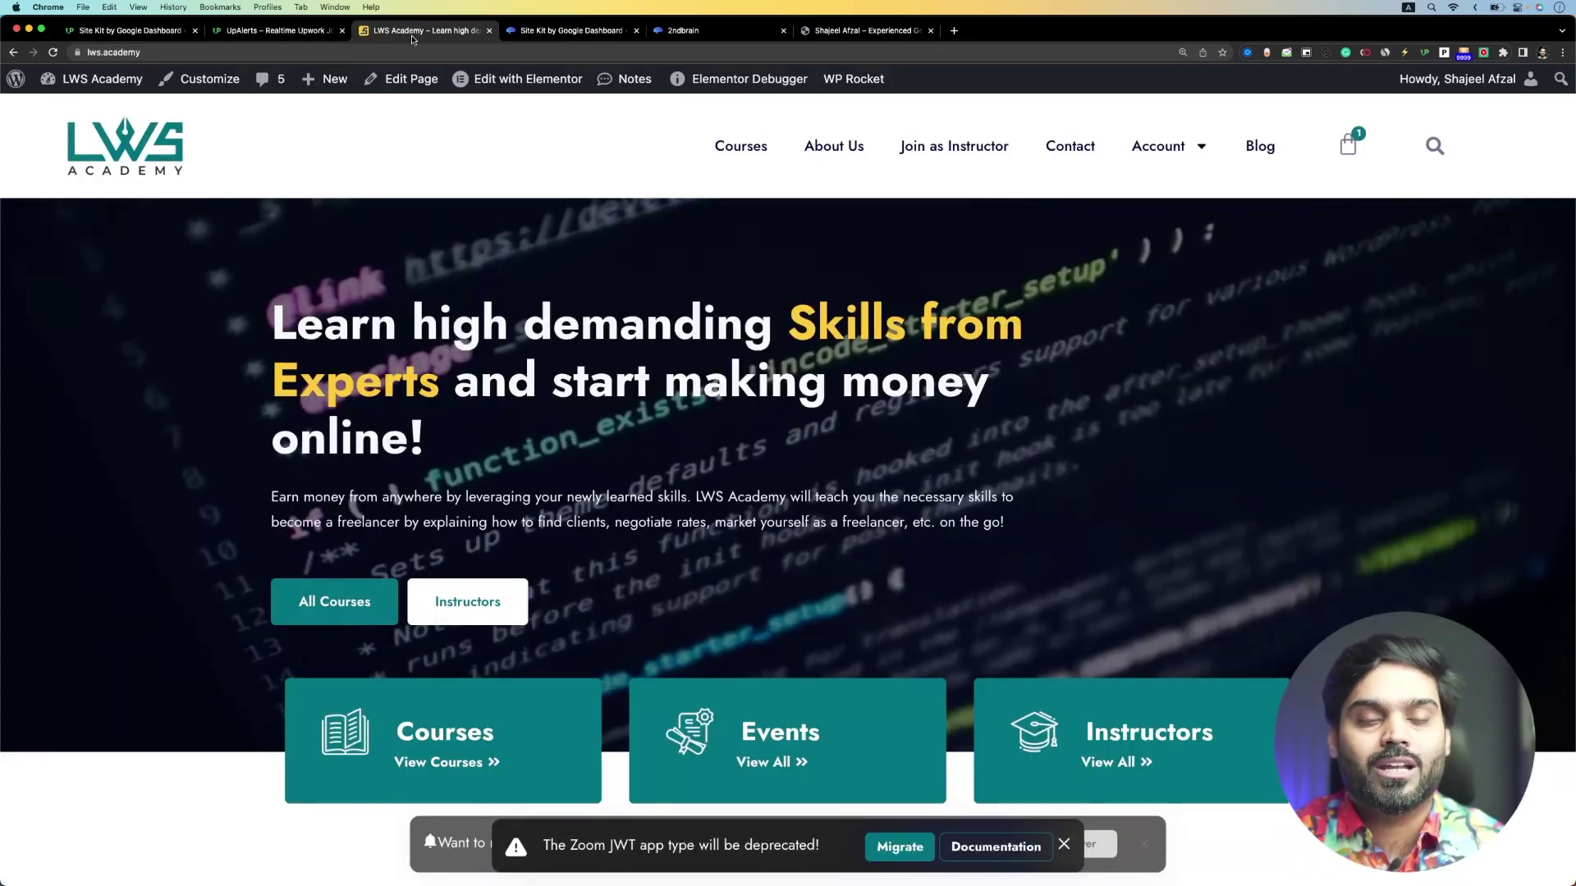
Step: Review the traffic, search, content and speed sections of the 2ndbrain Site Kit dashboard
click(537, 33)
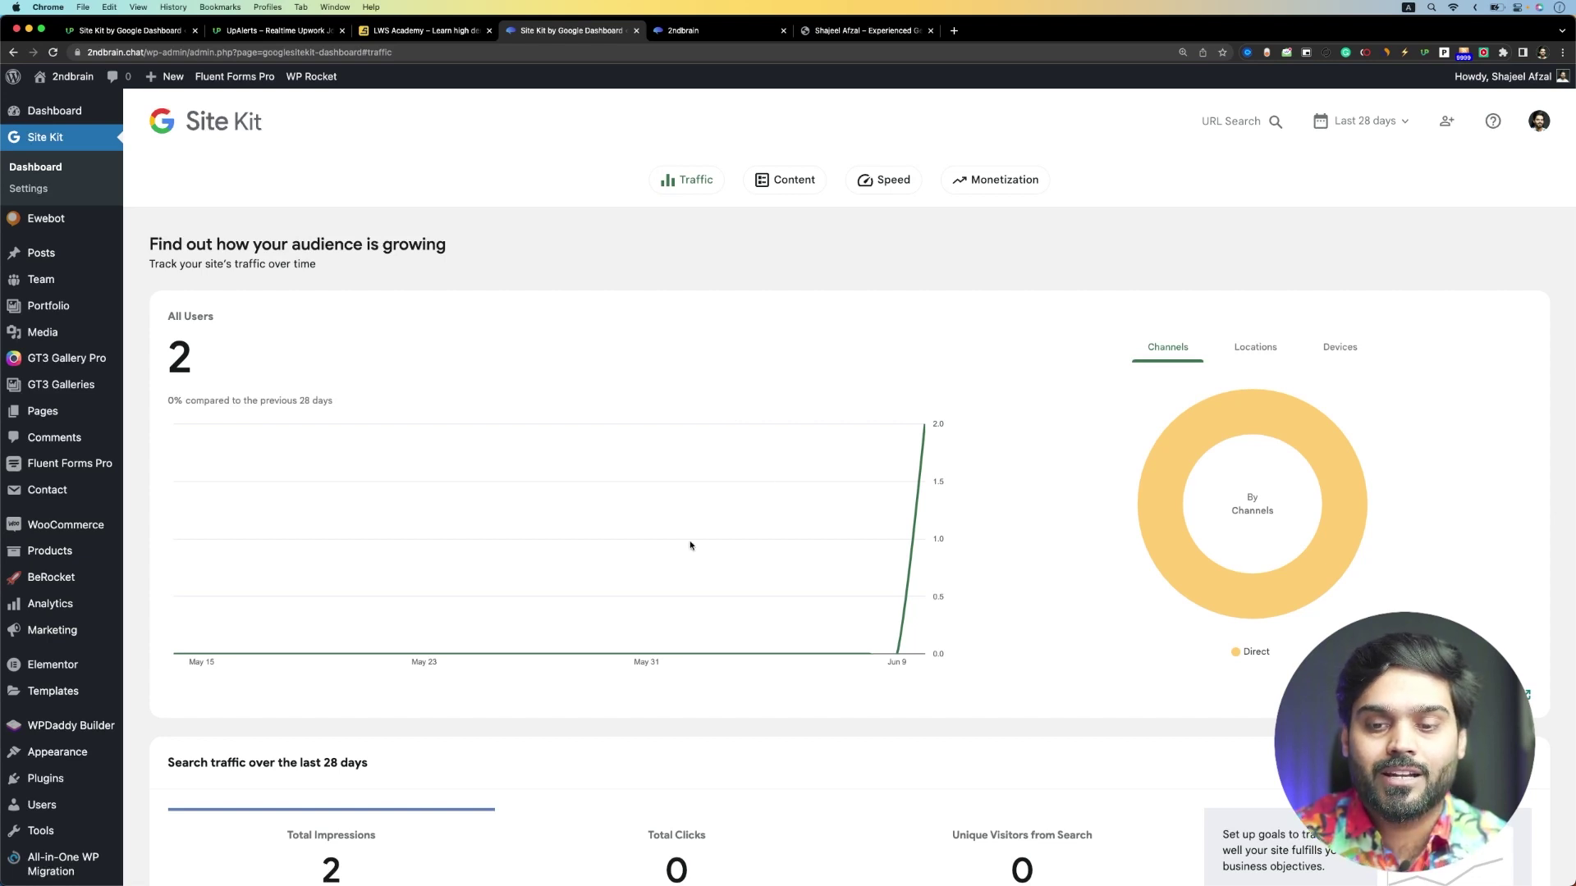
scroll(690, 544, down, 5)
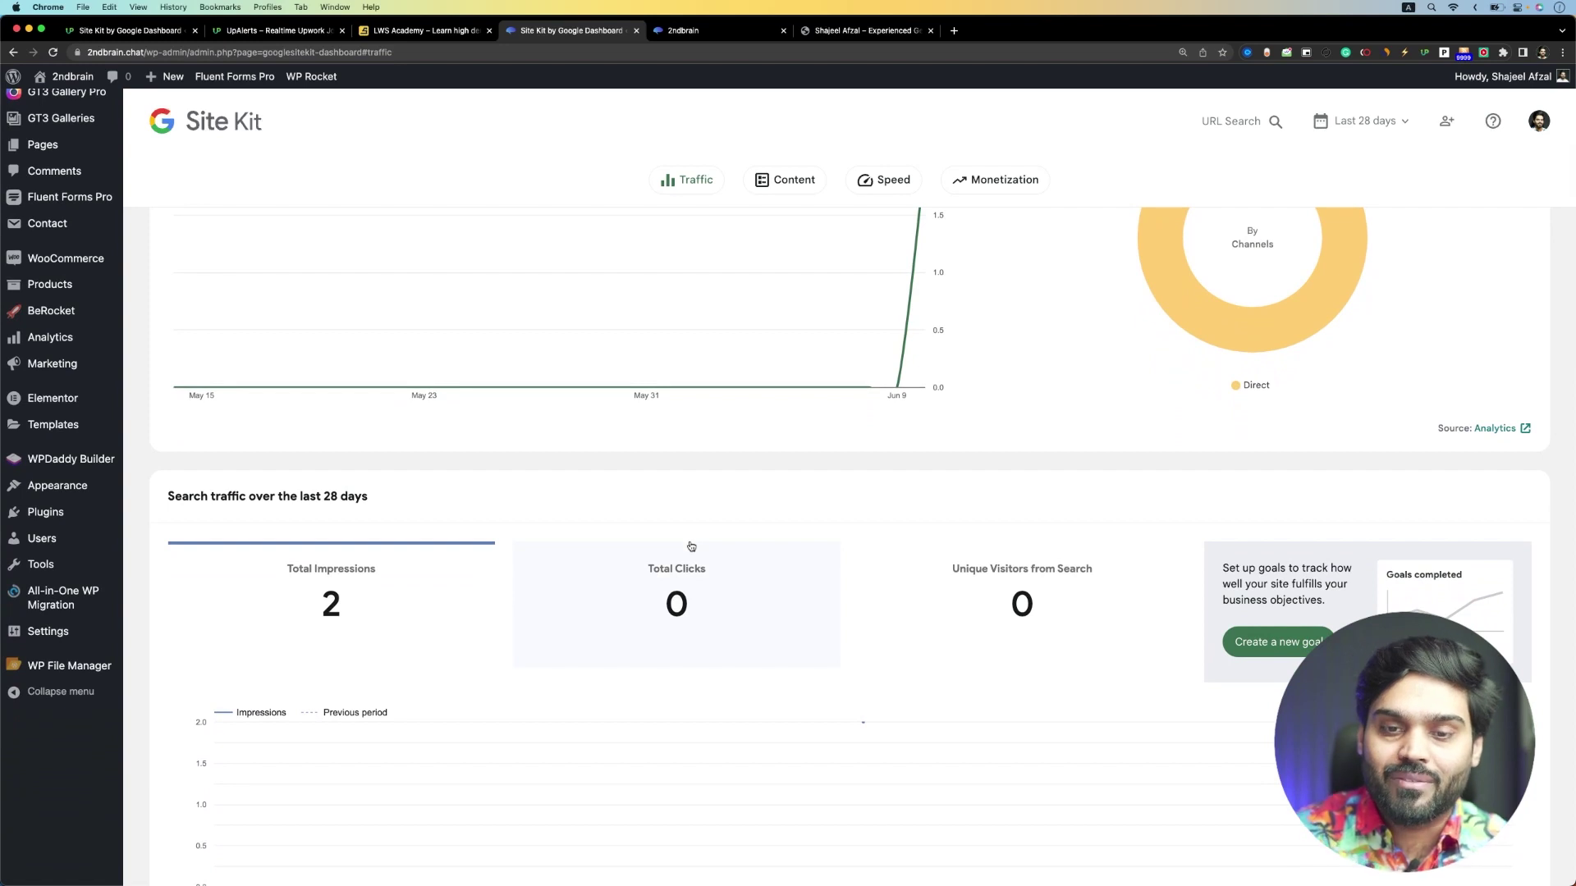
scroll(690, 545, down, 12)
scroll(691, 544, down, 1)
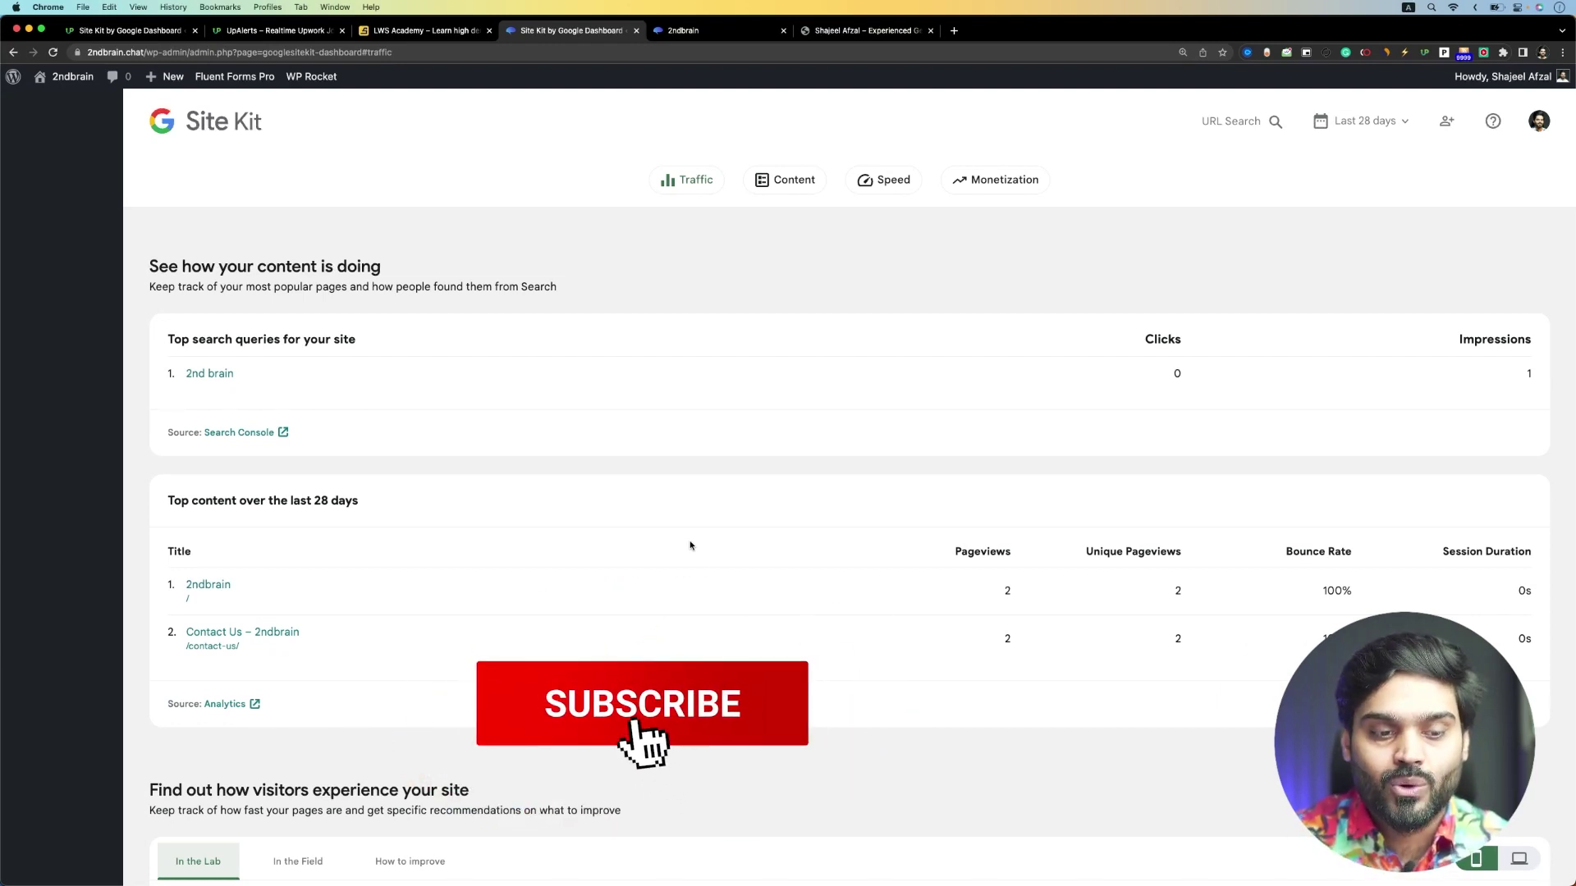
scroll(689, 545, down, 5)
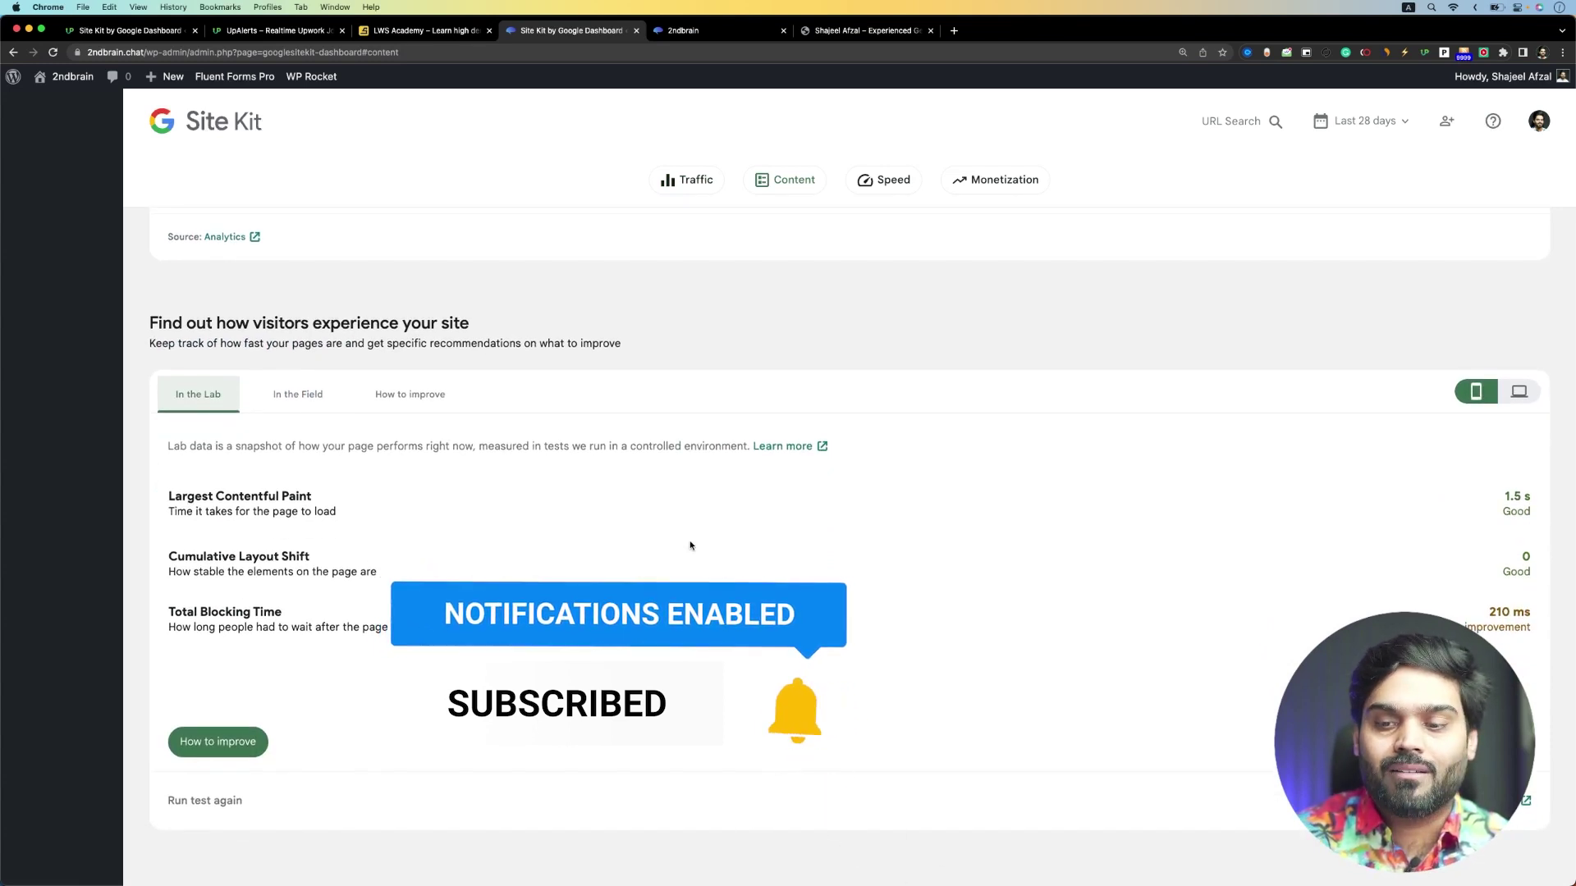
scroll(690, 546, down, 3)
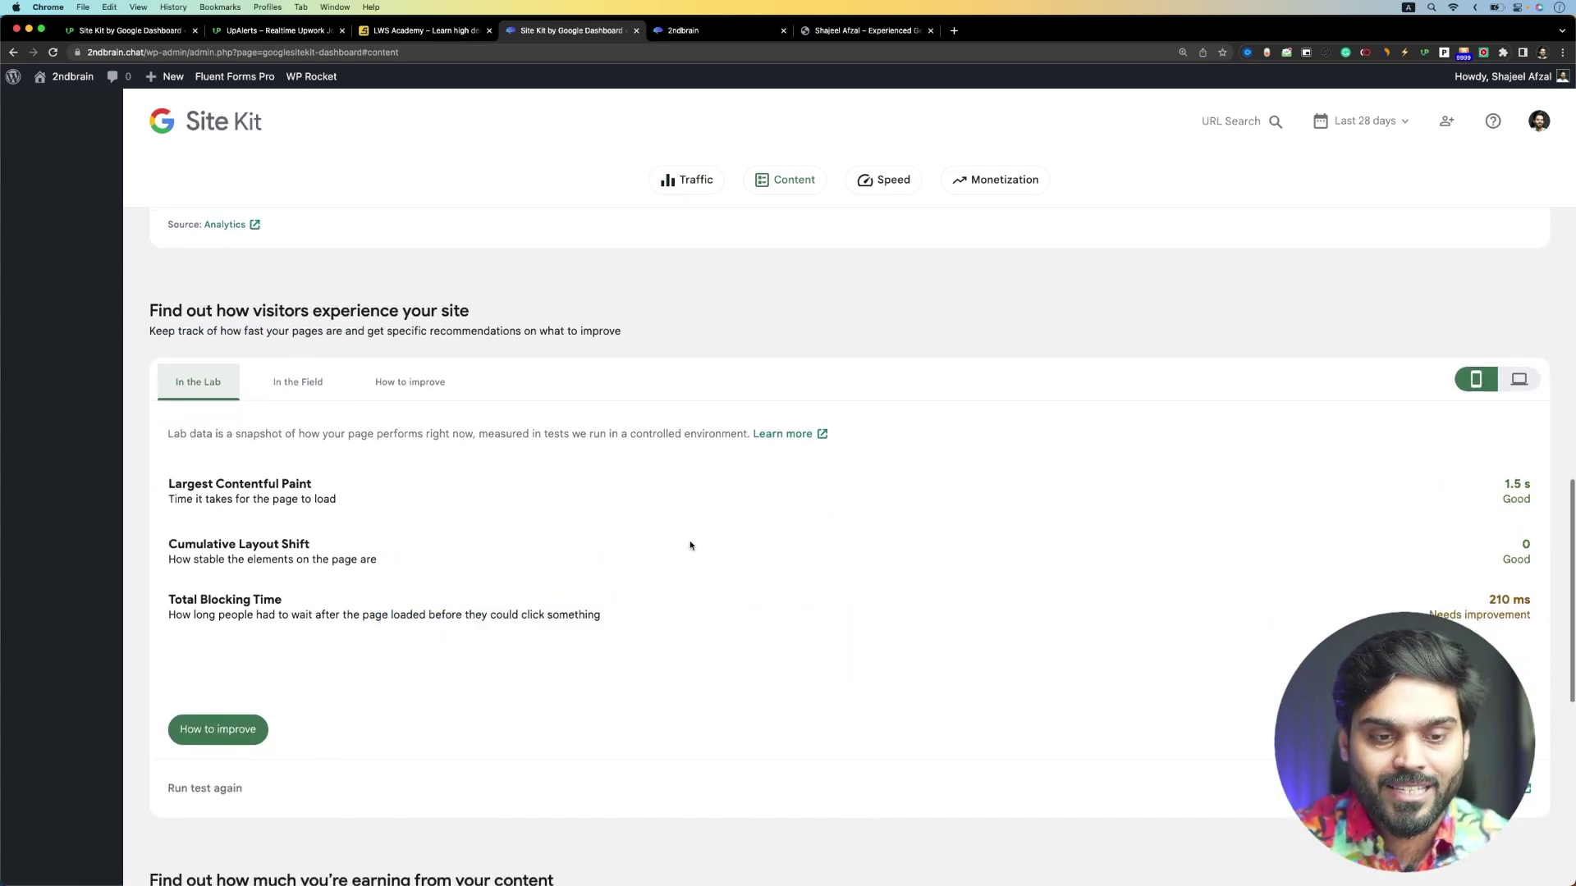
scroll(690, 542, up, 4)
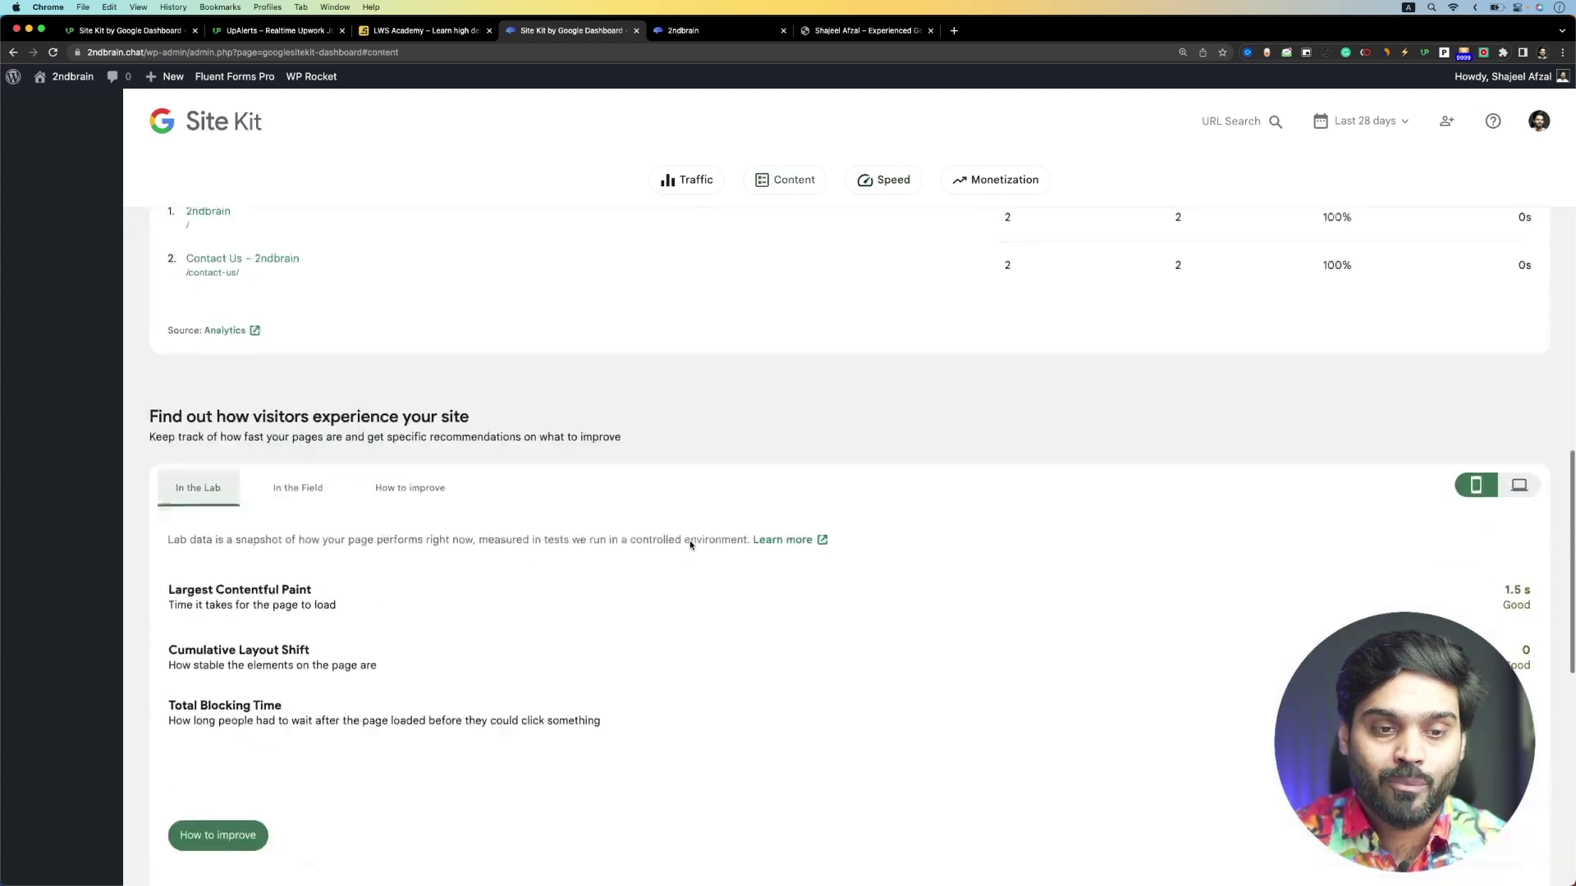
Step: Examine the speed recommendations, including Properly size images, for mobile and desktop, and return to the desktop lab data
click(429, 517)
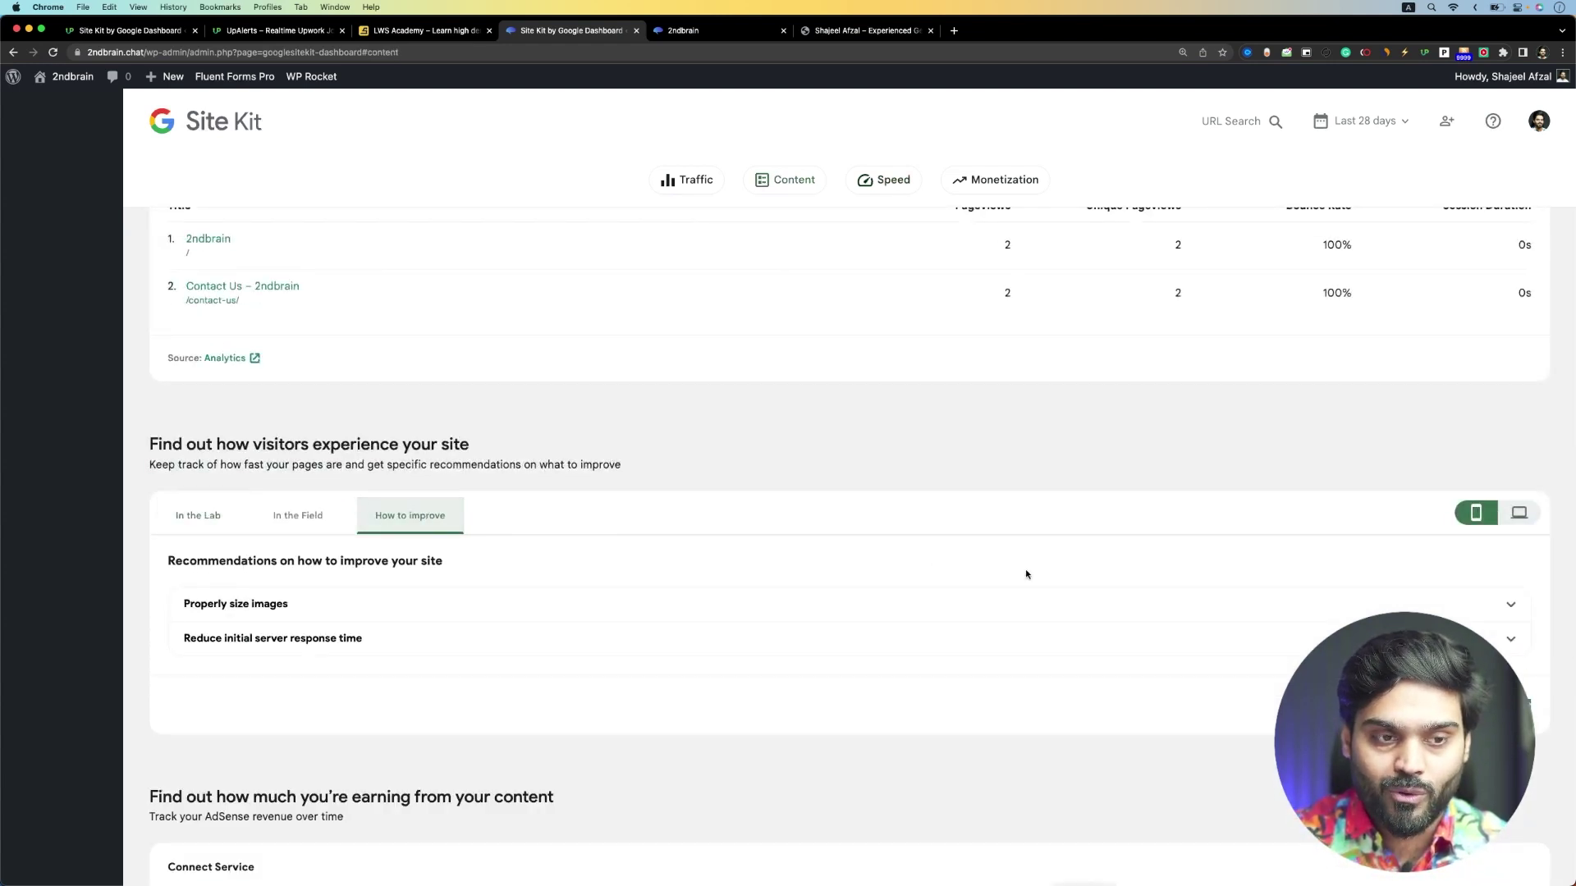
click(1131, 604)
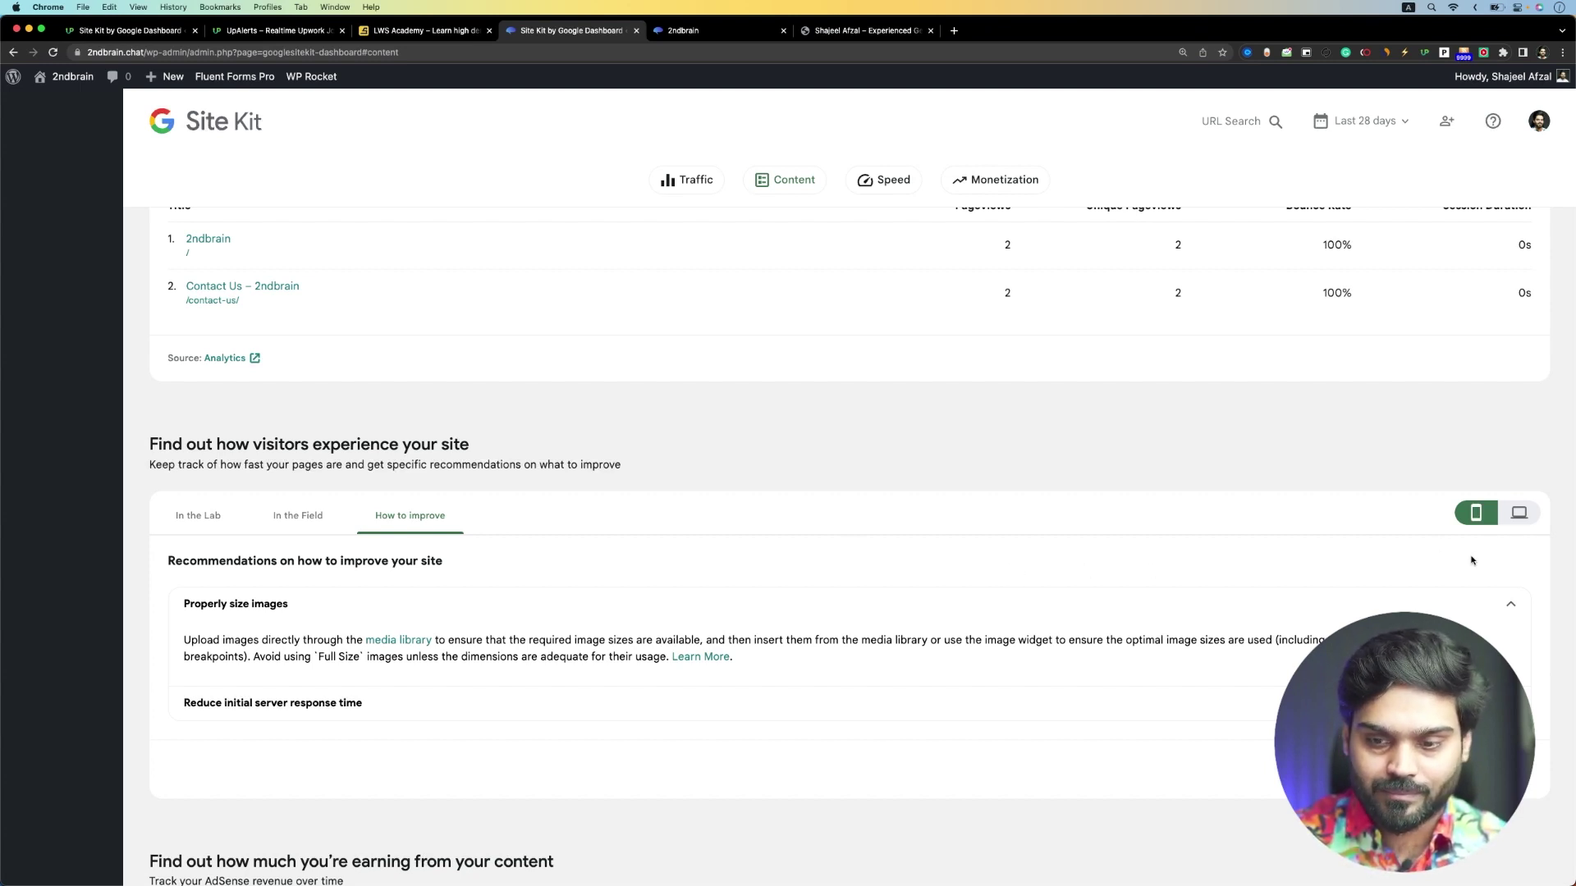
click(1514, 520)
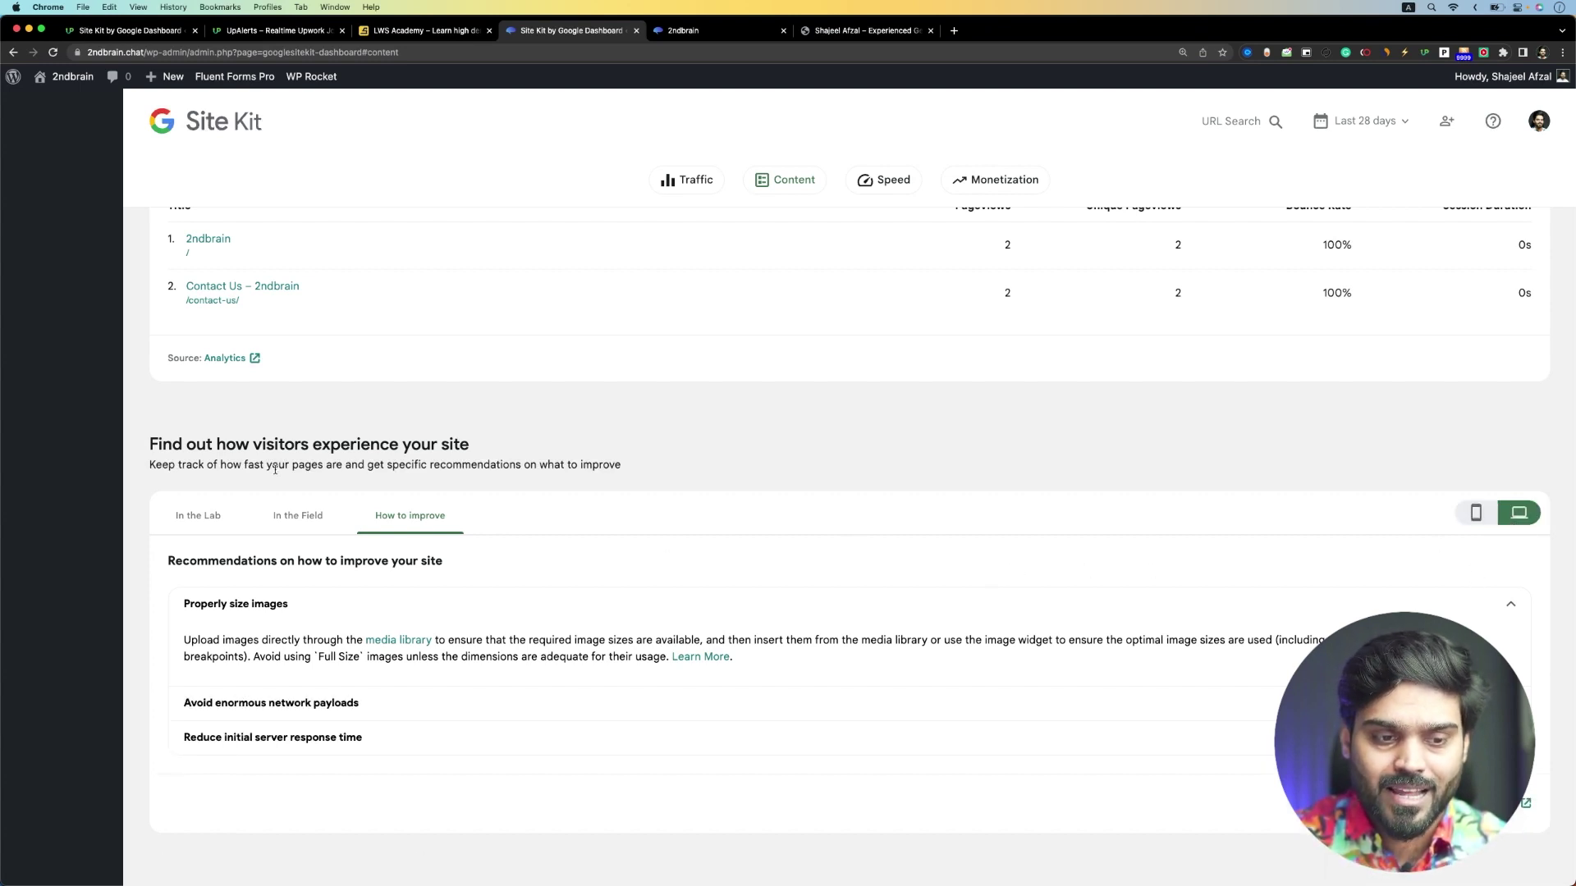
click(210, 513)
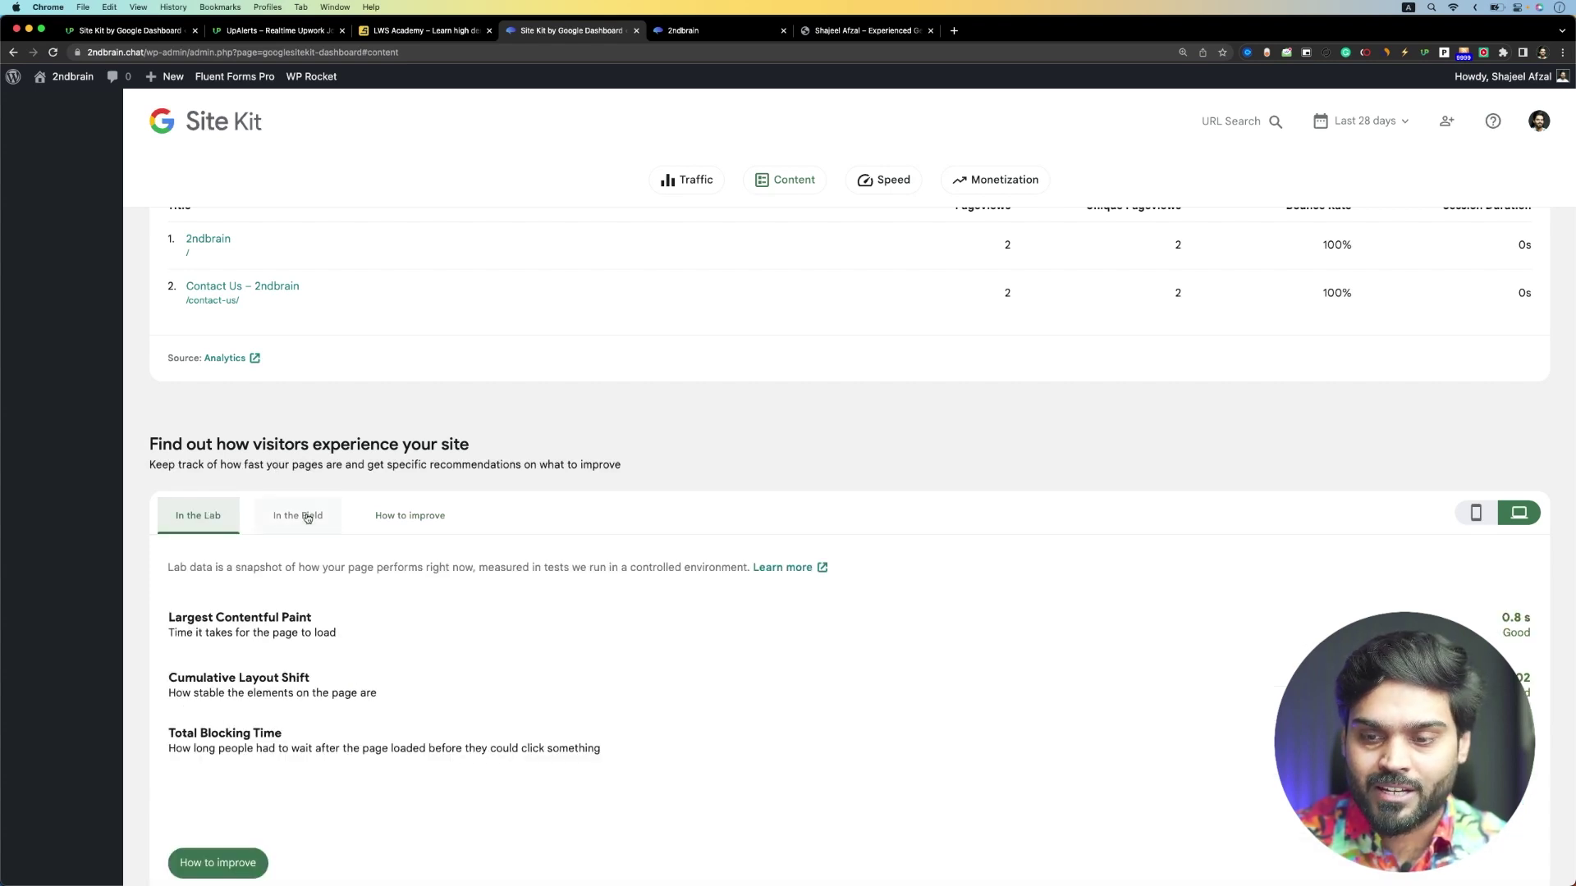
Step: View the AdSense section of the Site Kit dashboard and revisit its Speed and Traffic sections
scroll(307, 515, down, 8)
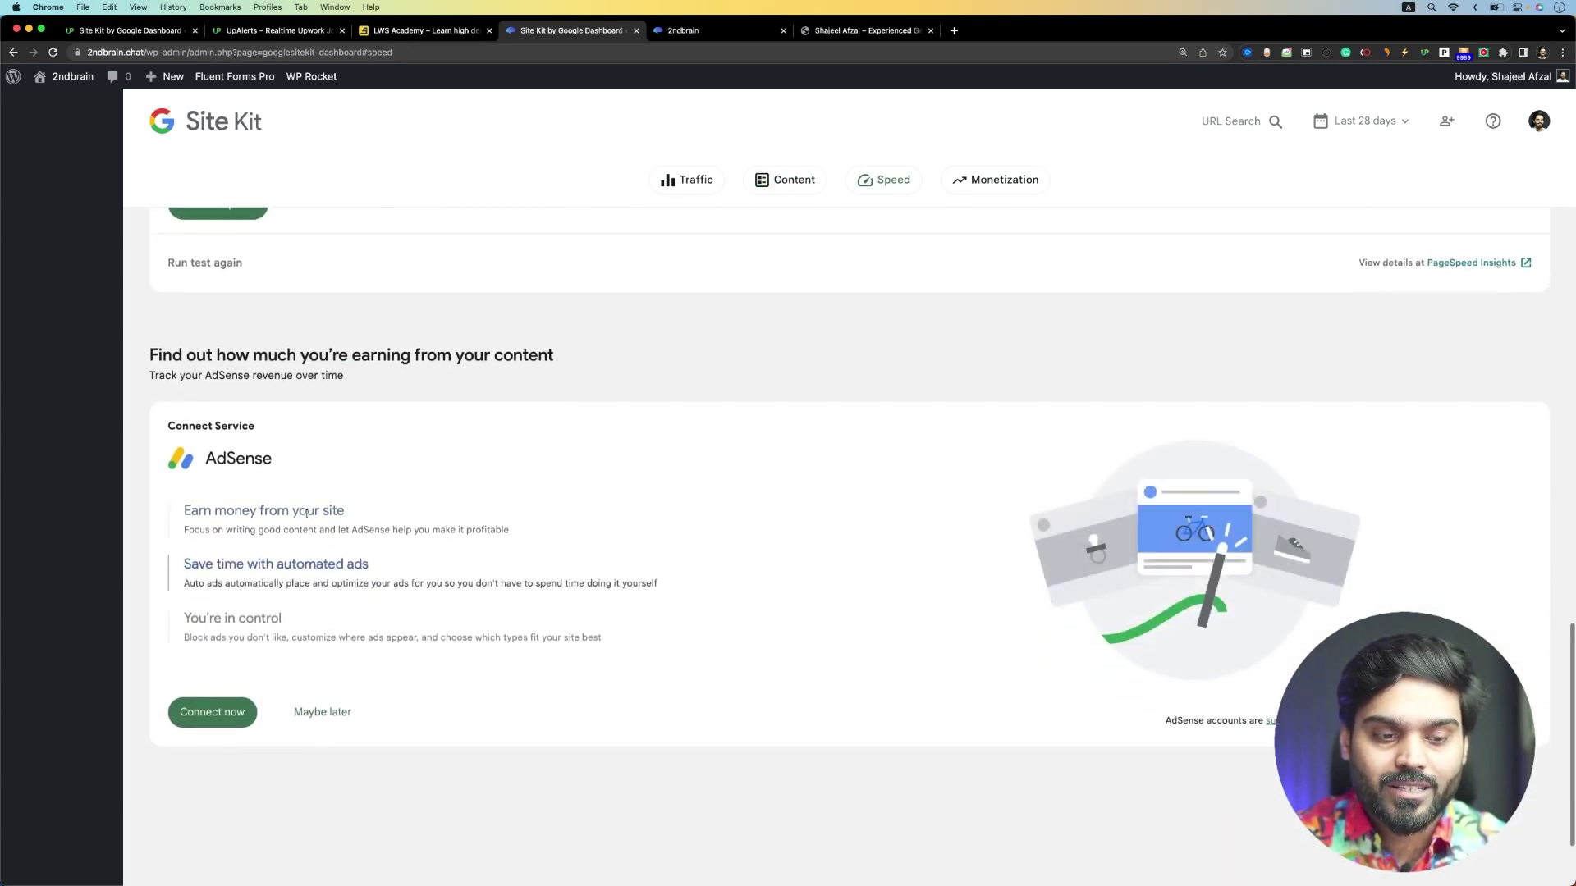
scroll(408, 626, up, 20)
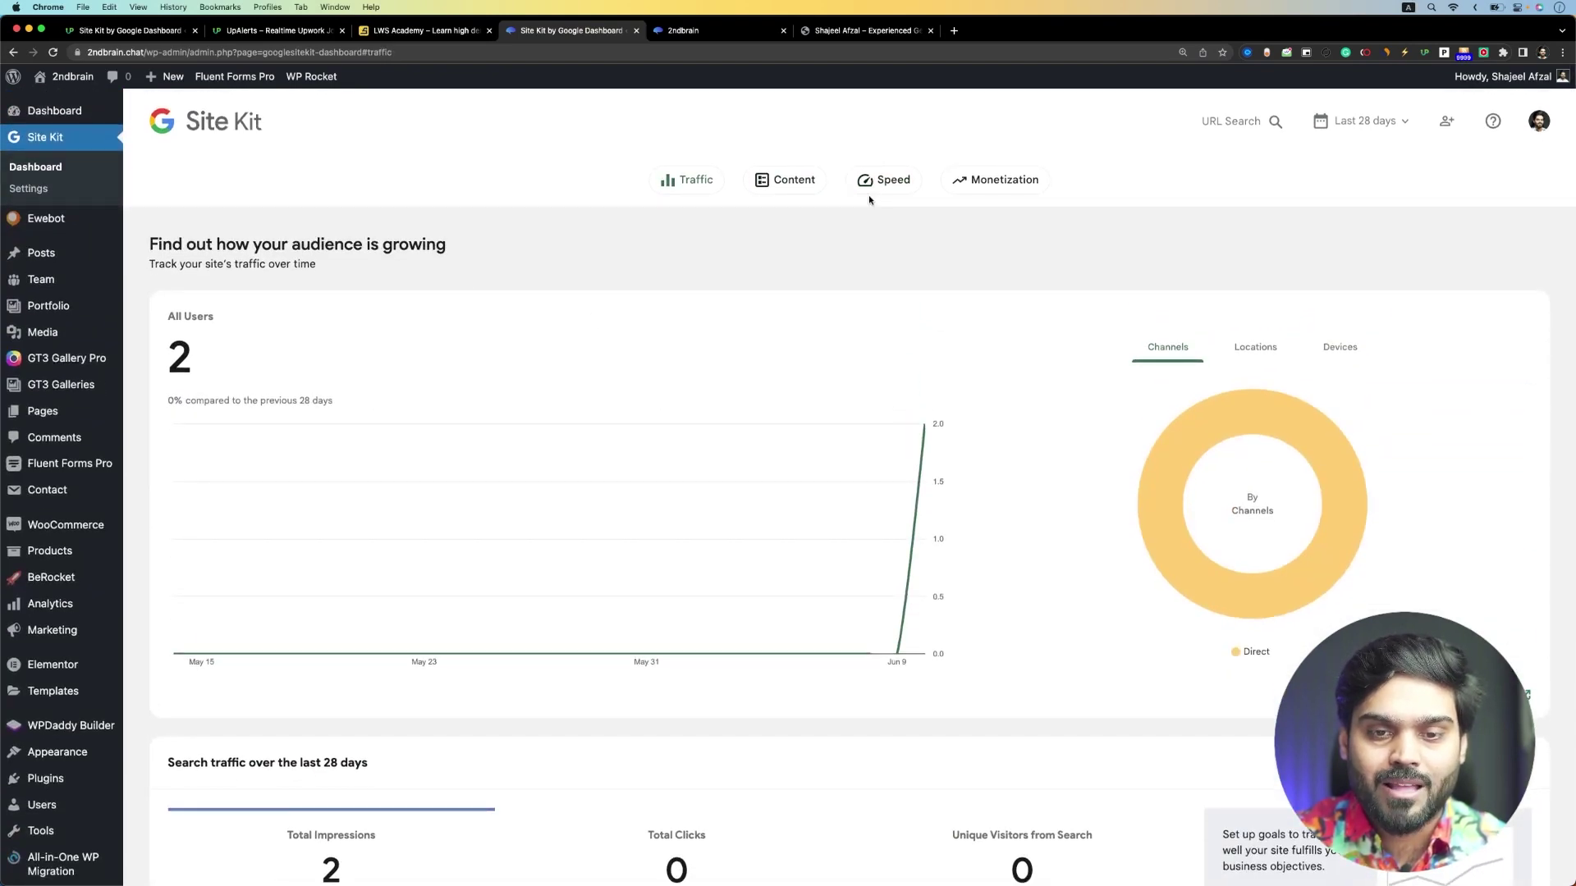
click(868, 195)
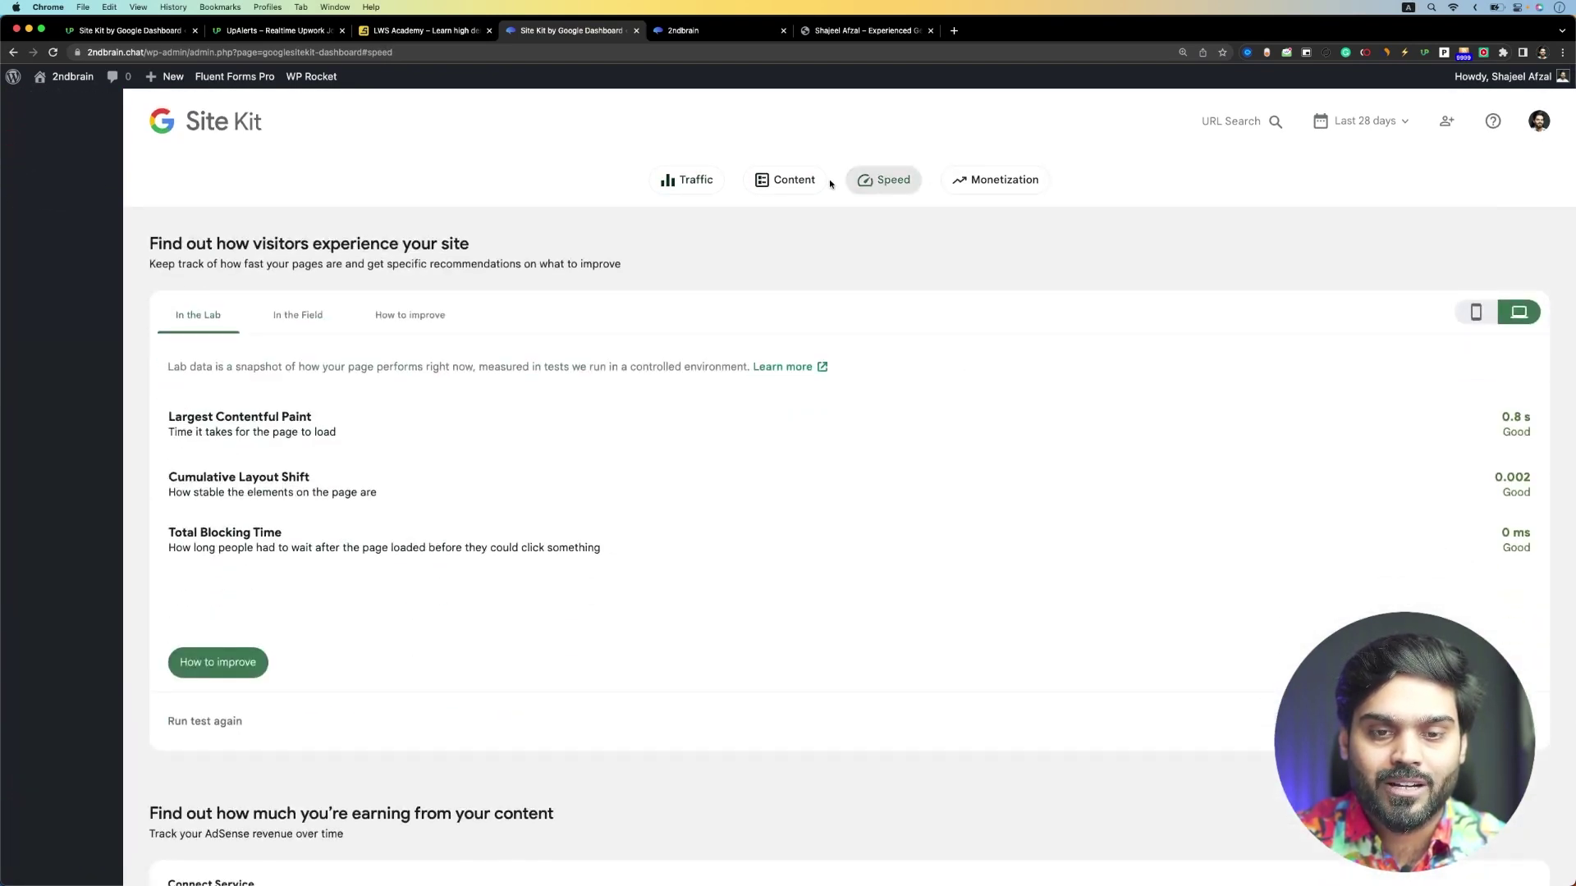
click(697, 182)
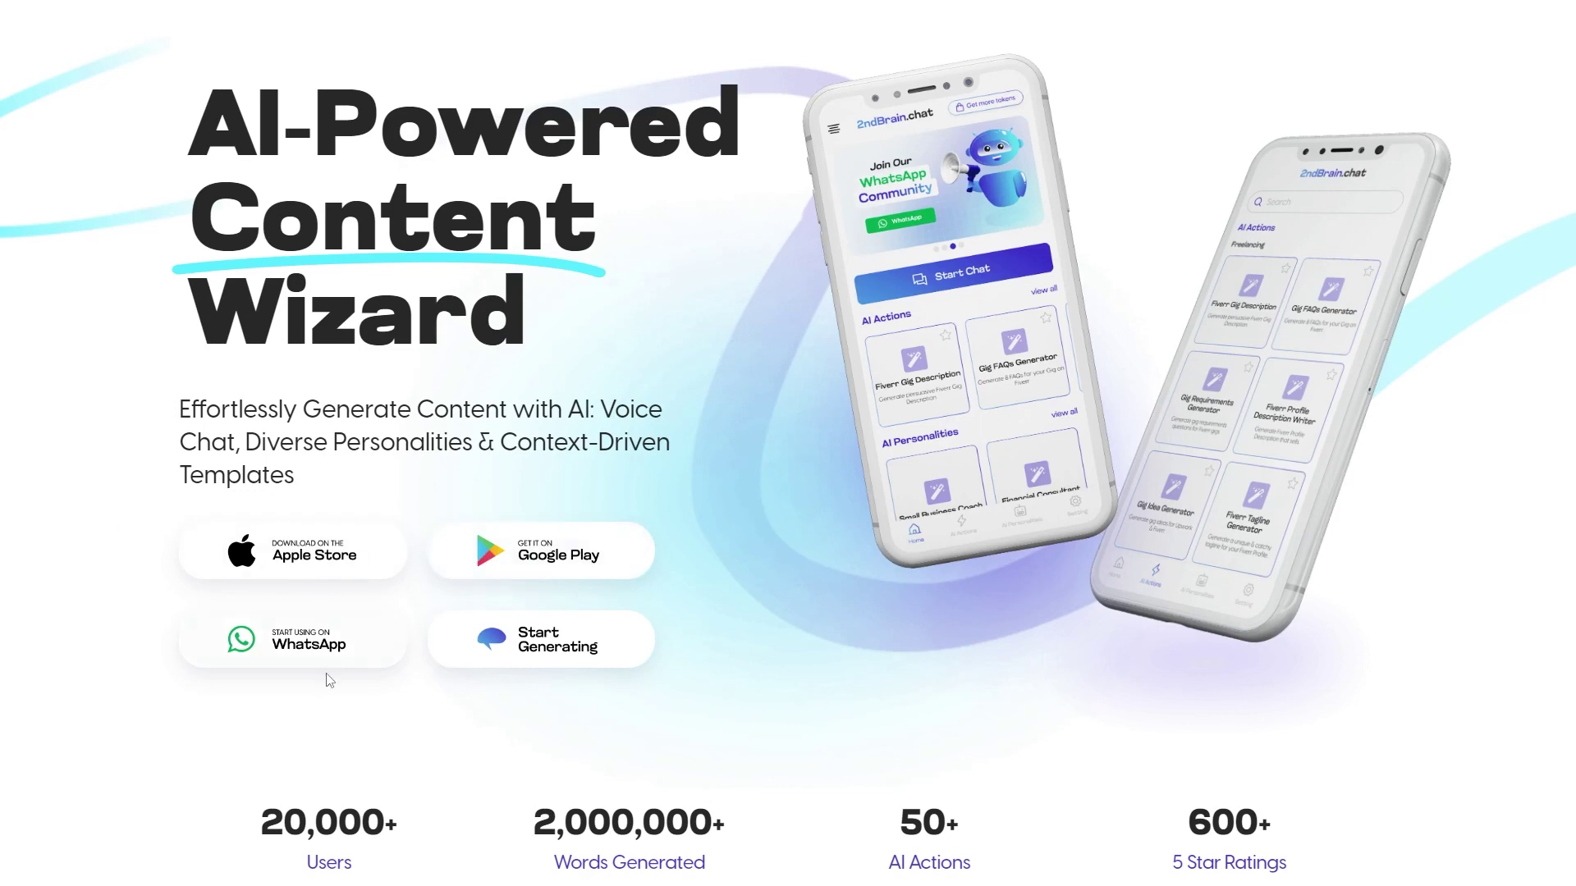
Step: Look through the 2ndbrain homepage's features, Generative-AI and testimonials sections and return to its hero area
scroll(165, 805, down, 10)
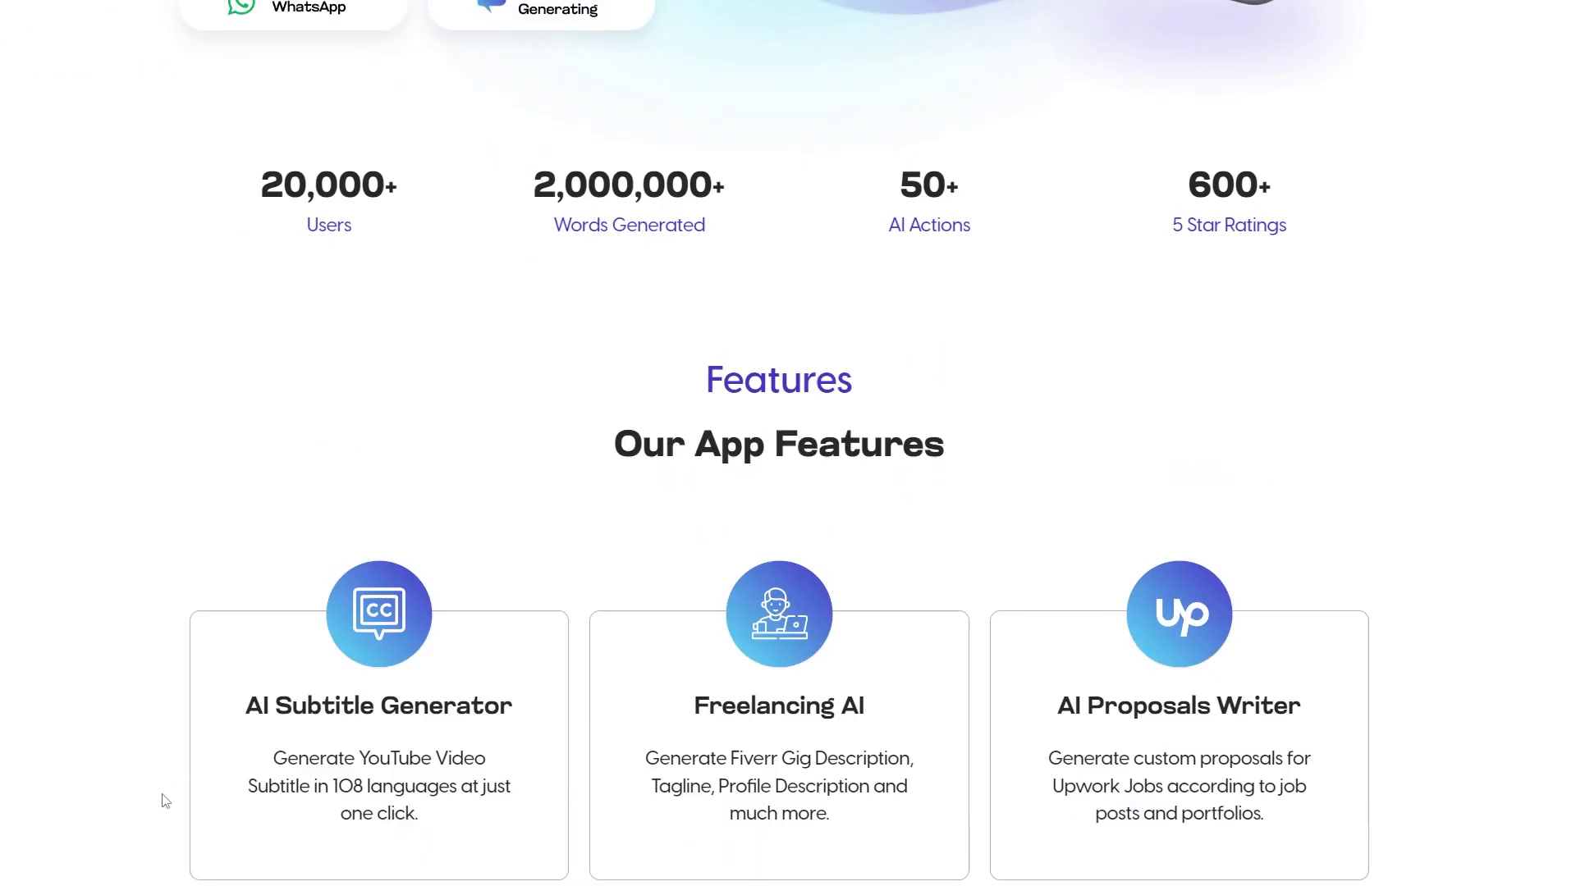
scroll(163, 801, down, 3)
scroll(170, 751, down, 8)
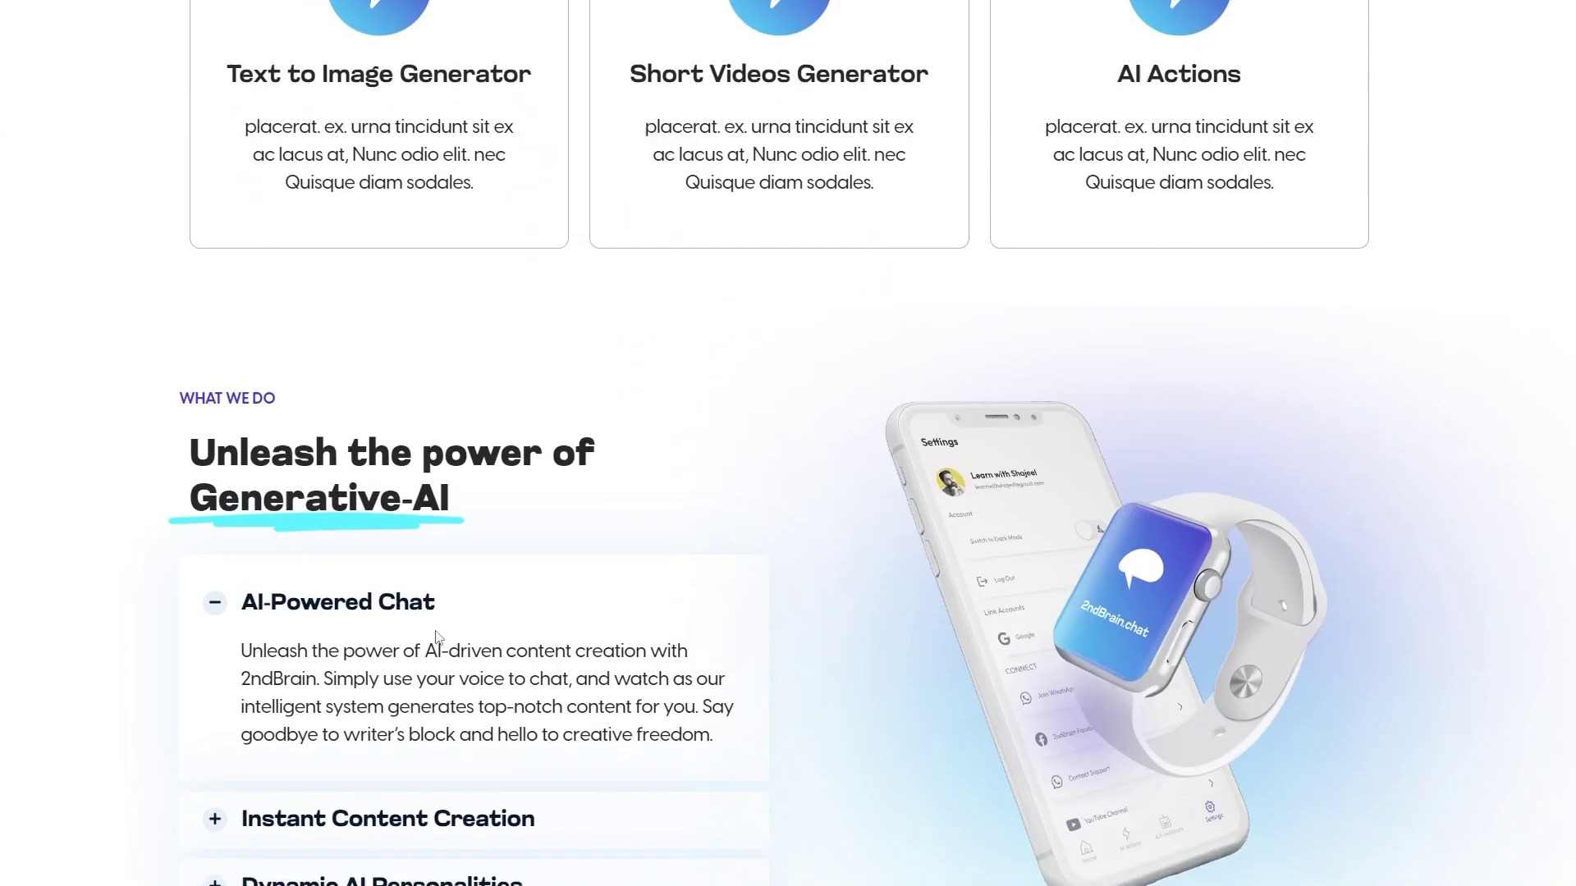
scroll(173, 698, down, 8)
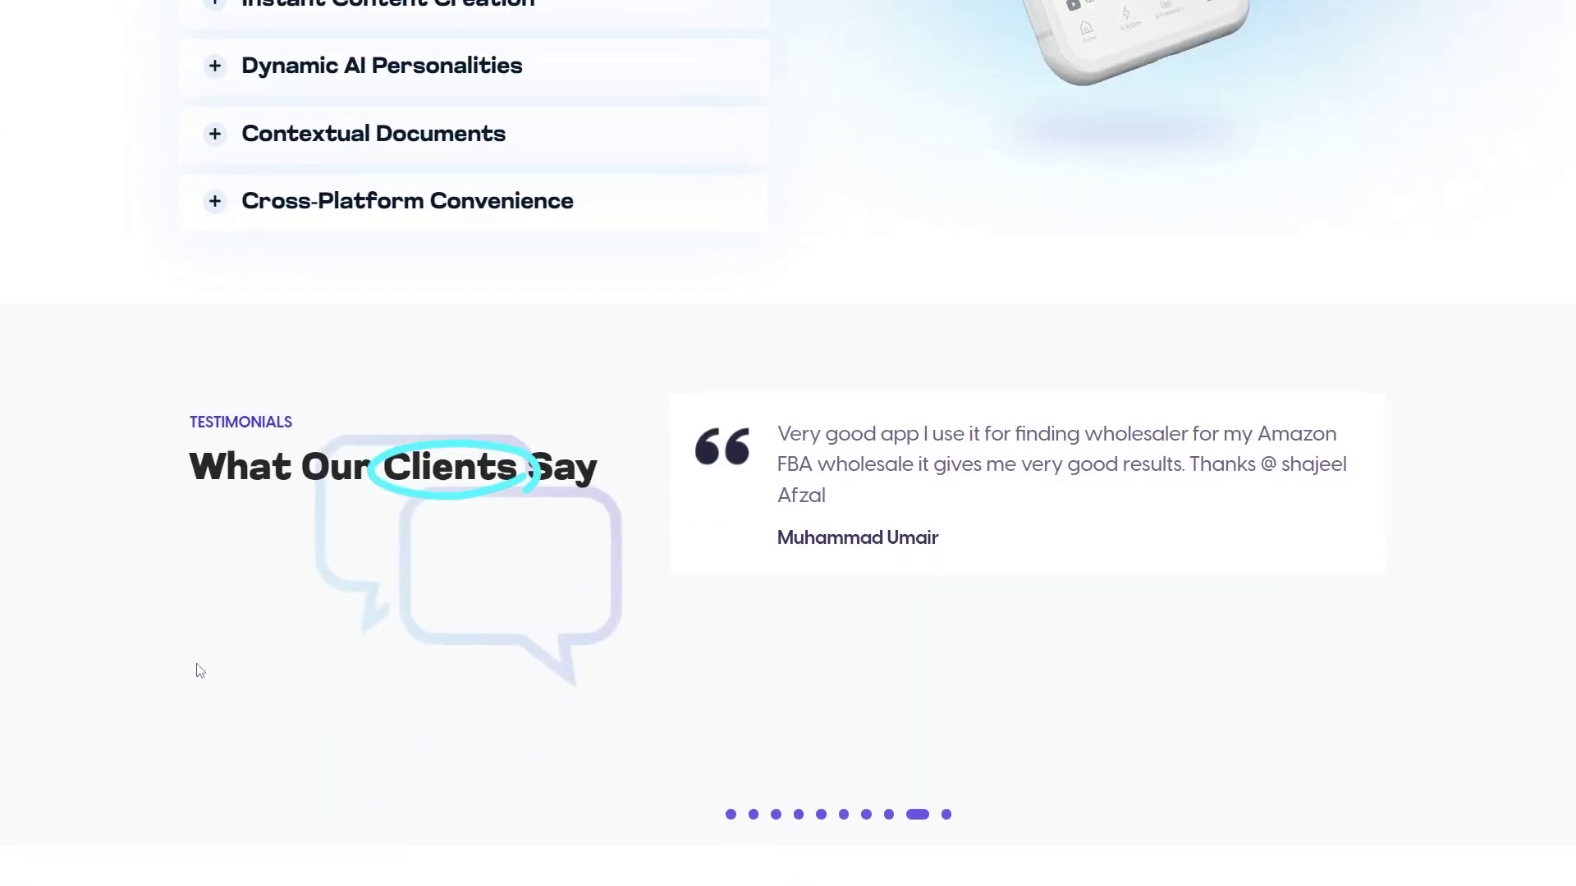
scroll(225, 575, up, 20)
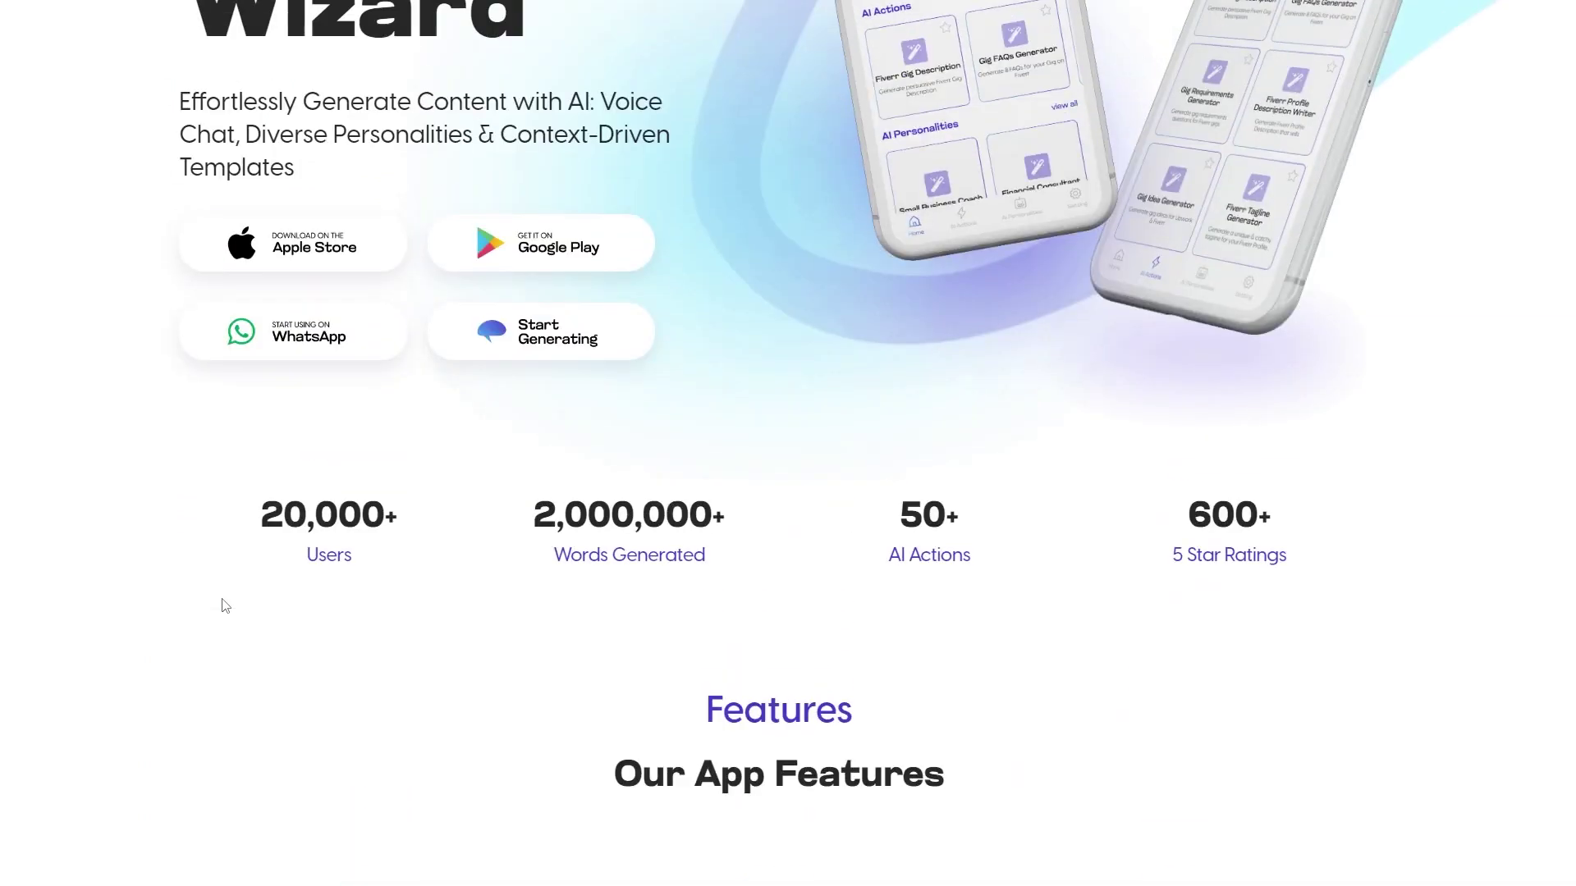
scroll(225, 622, up, 1)
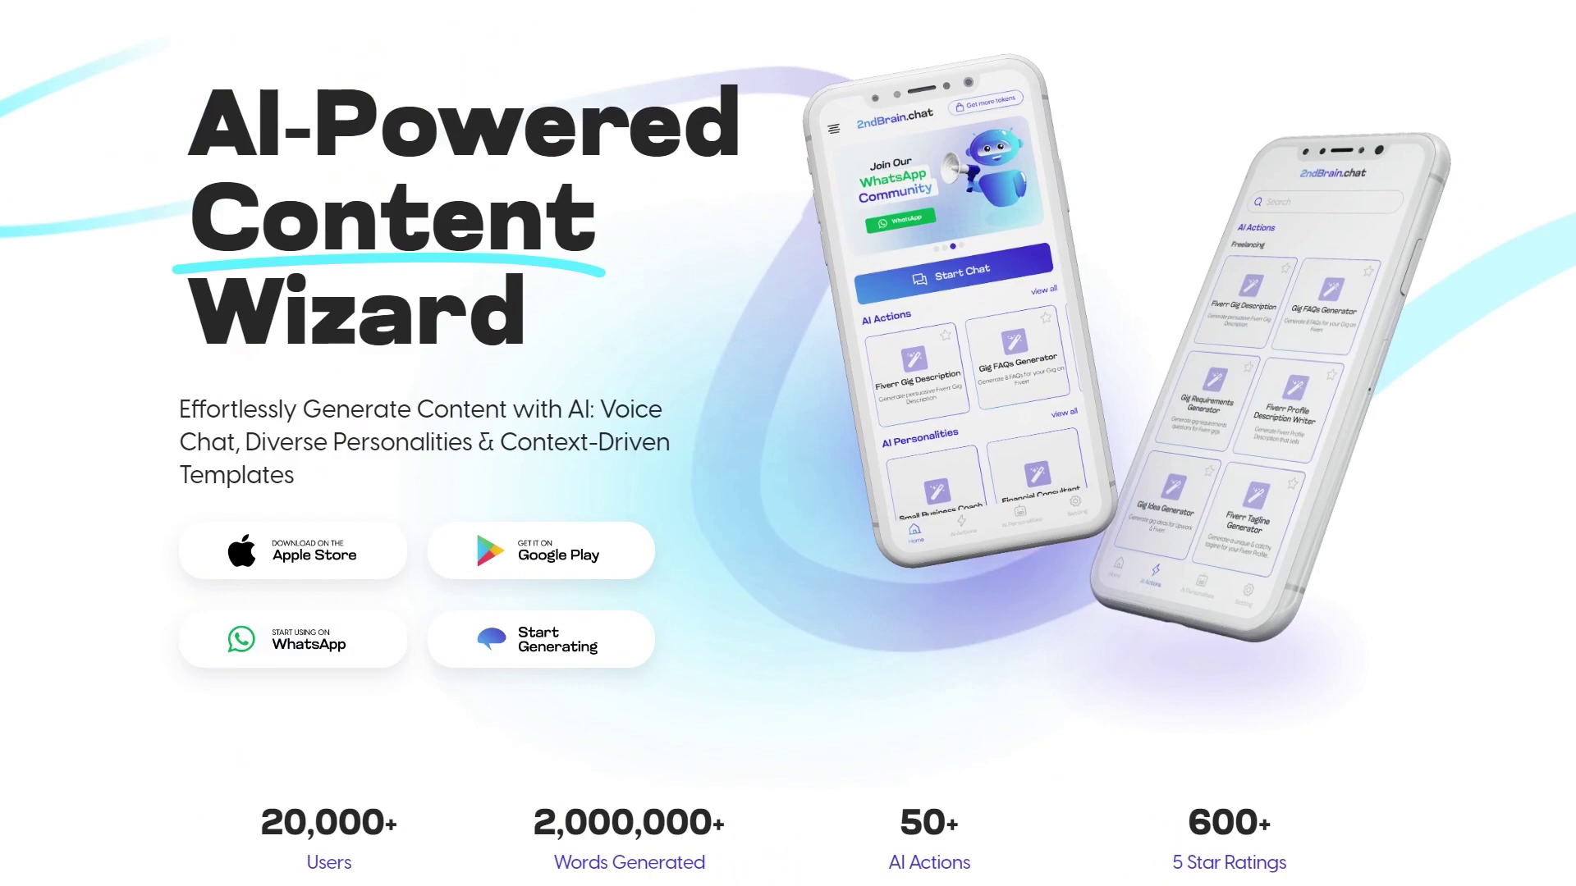
Step: Open the Add Plugins page in the LWS Academy site's WordPress admin
click(433, 36)
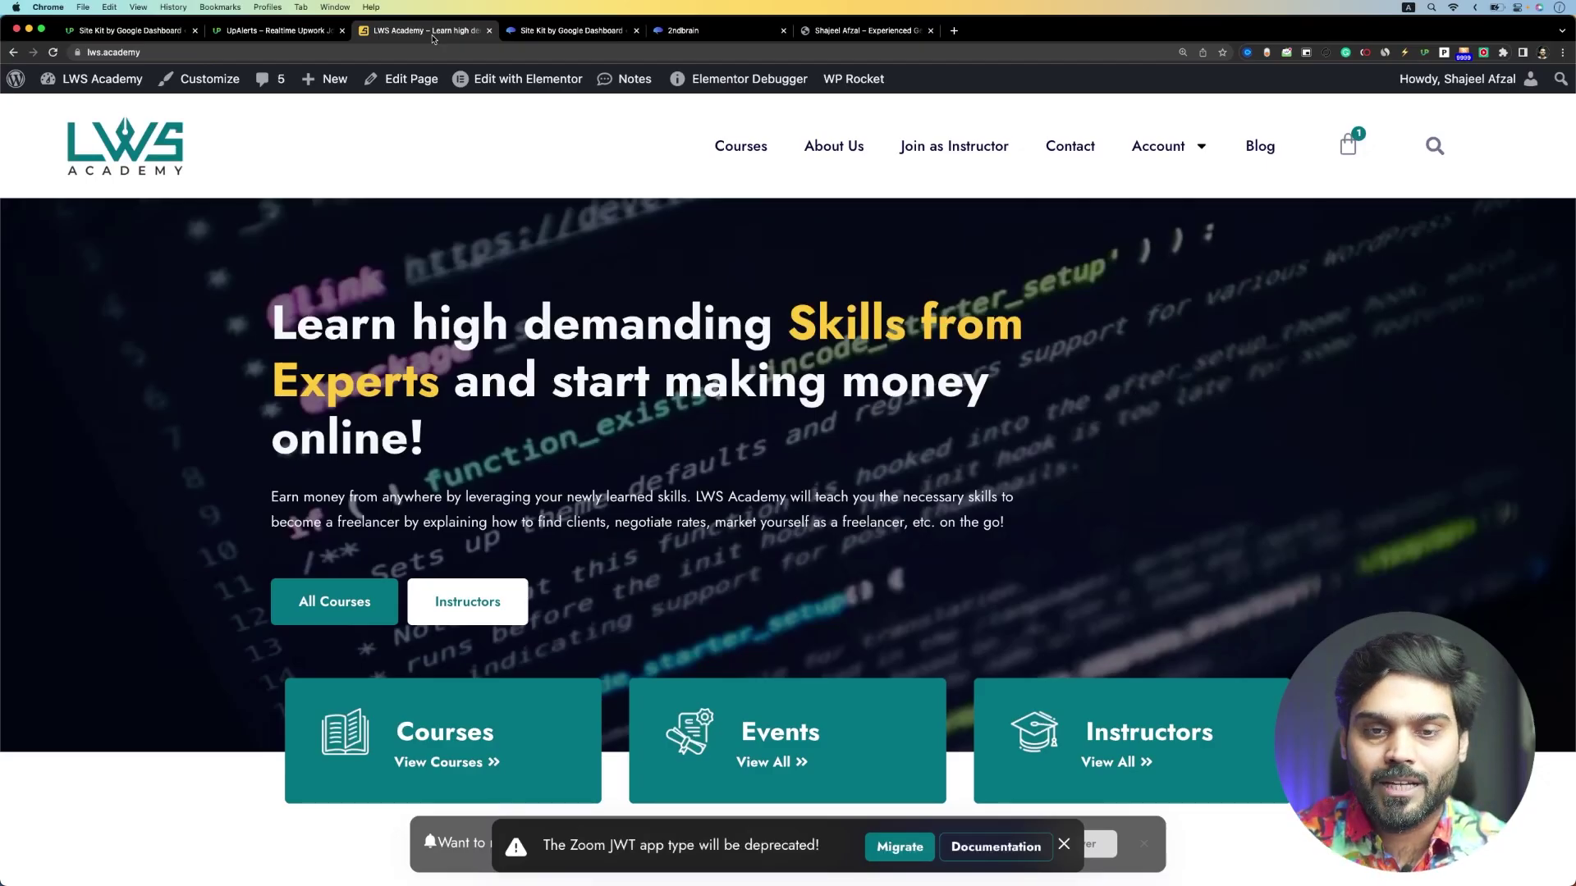
click(17, 86)
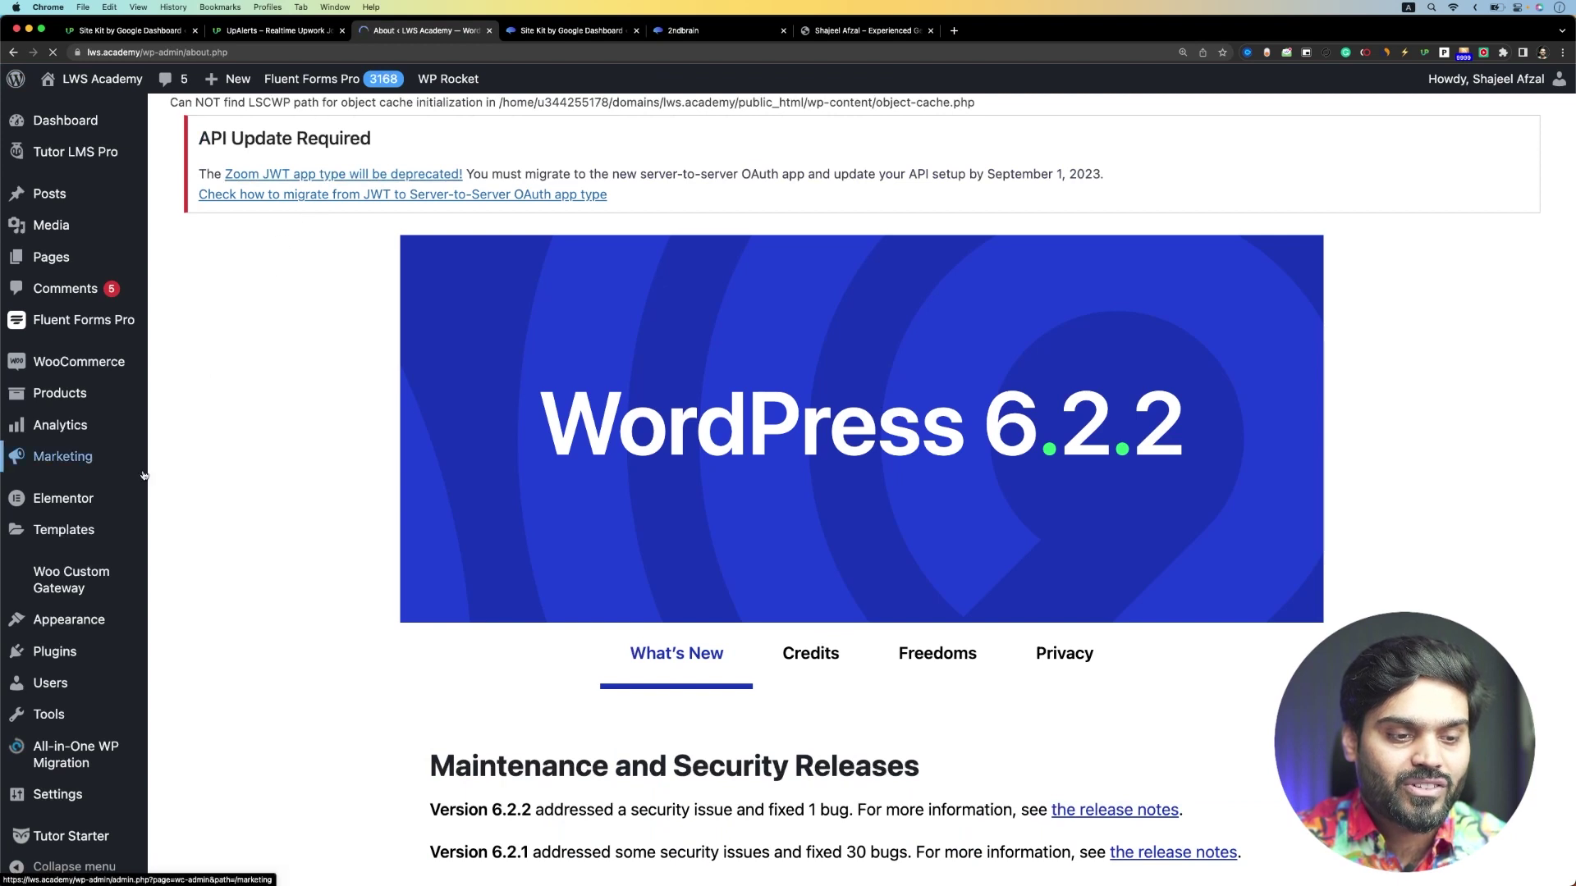
click(88, 660)
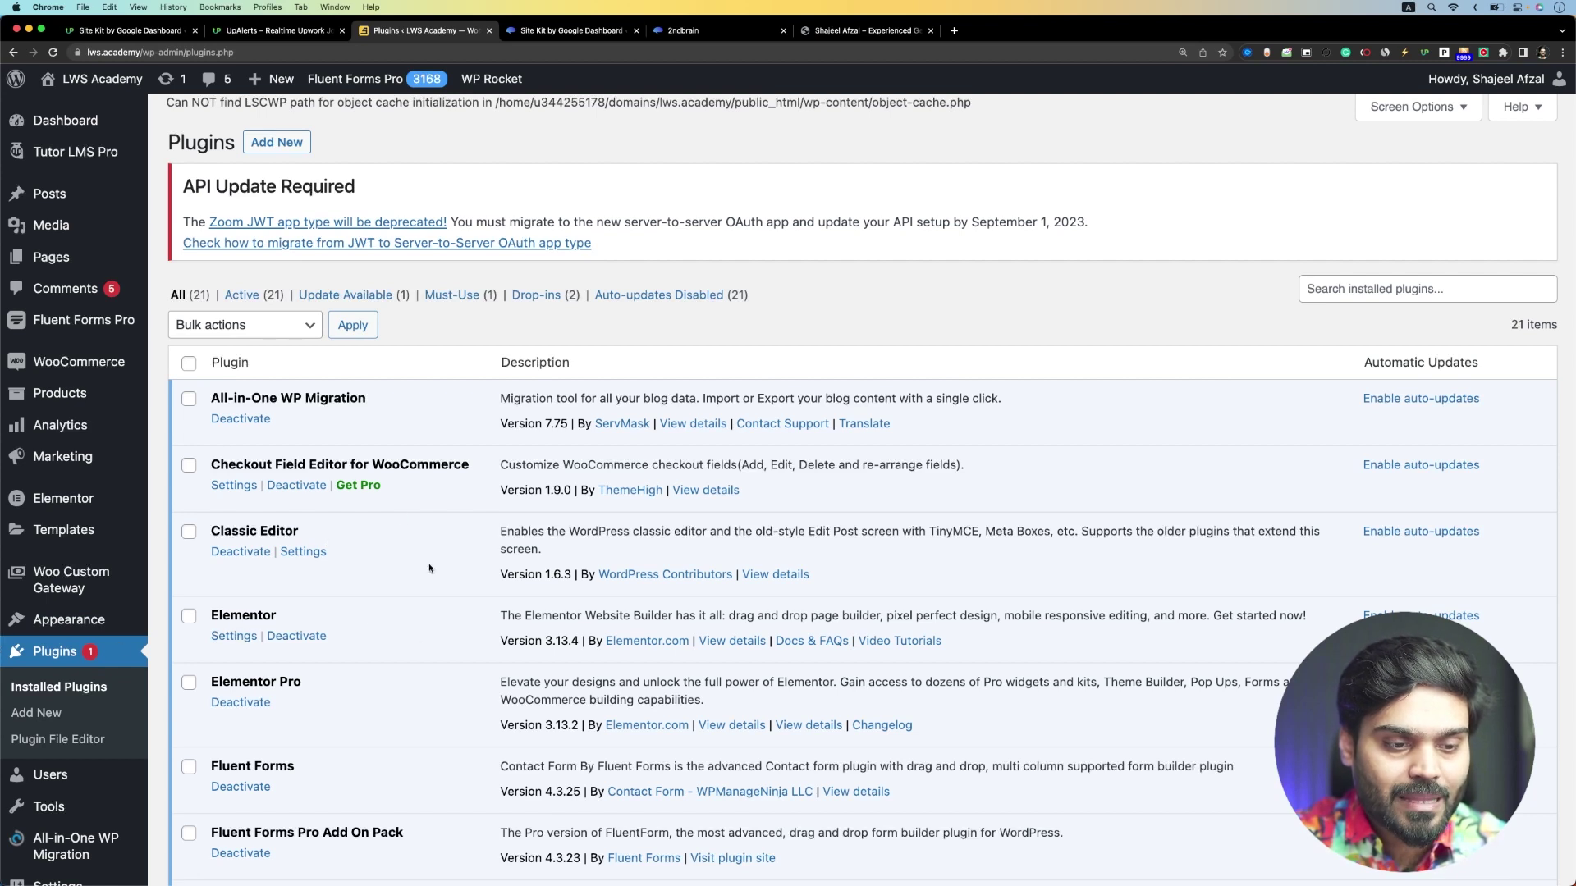
click(91, 710)
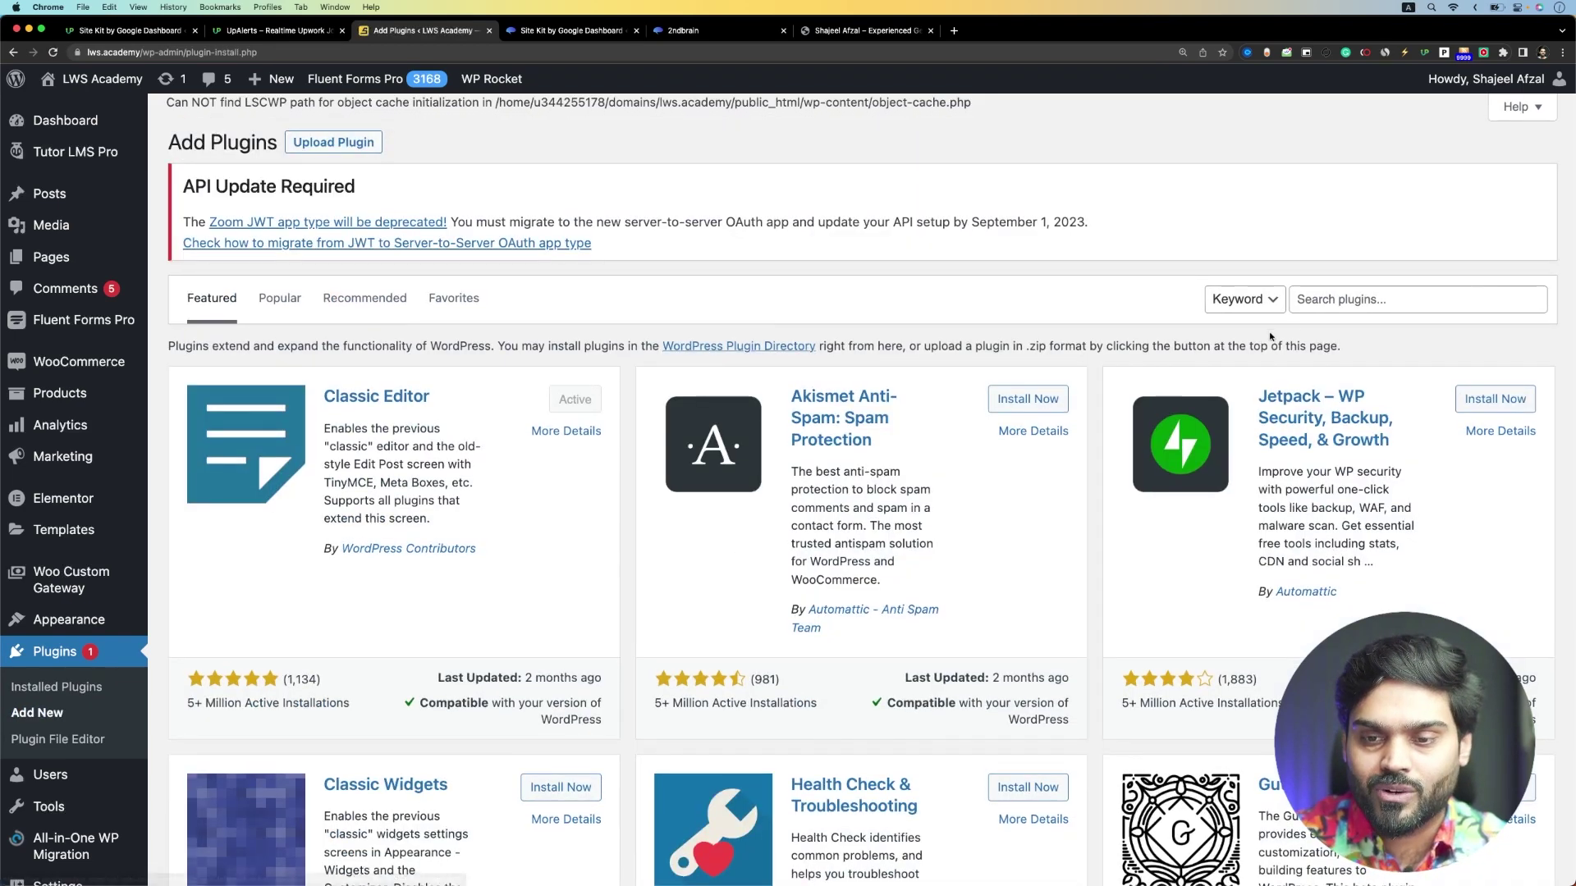
Step: Search the plugin directory for "site kit" and install Site Kit by Google
click(1346, 300)
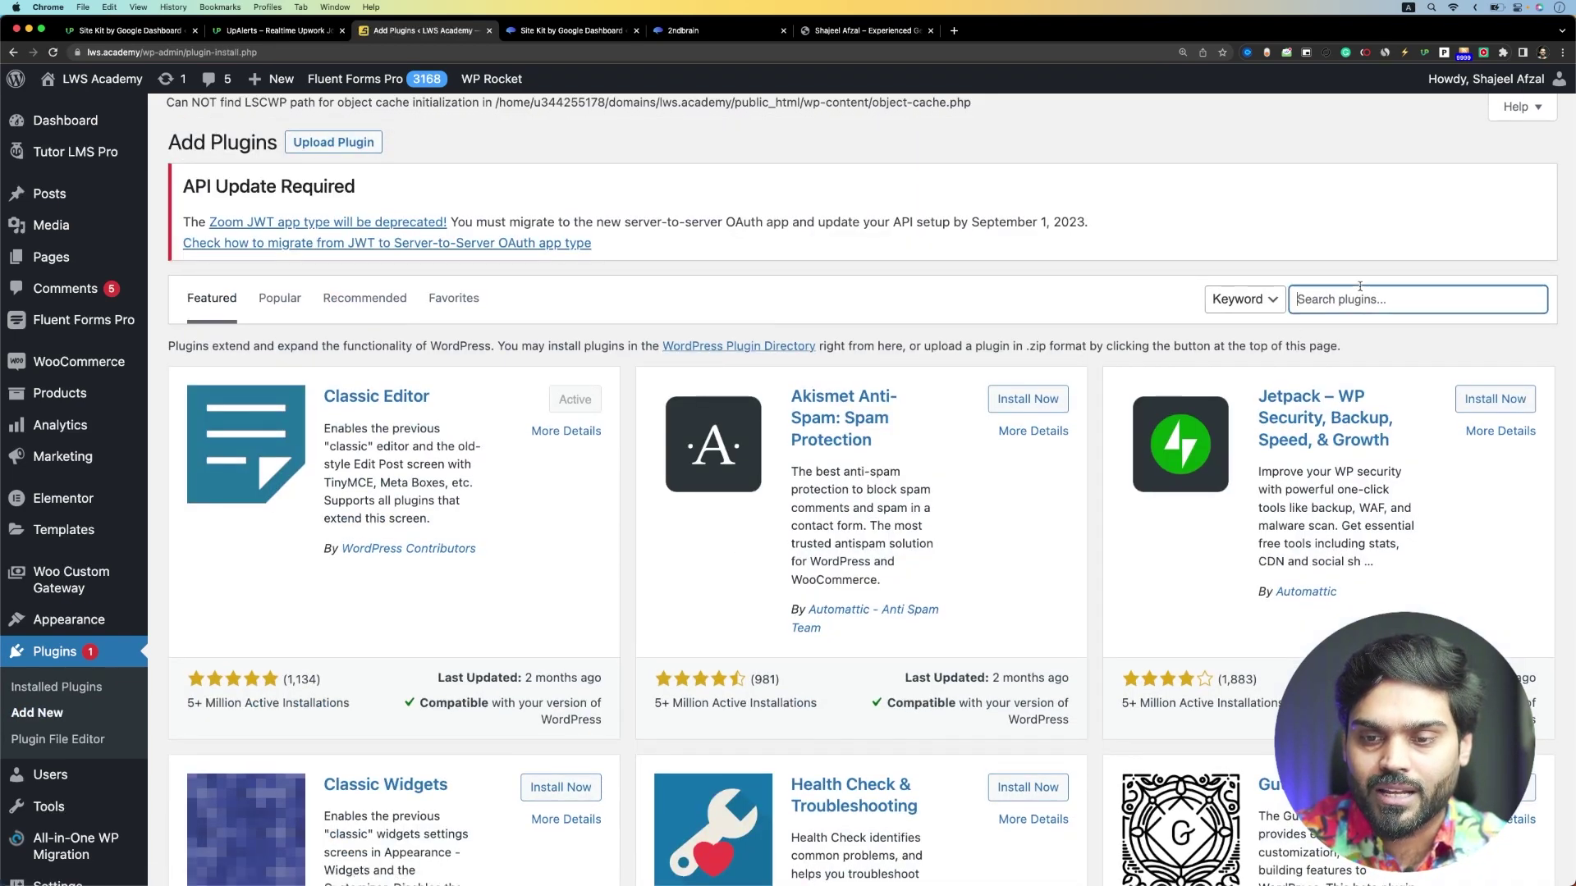
text(site kit)
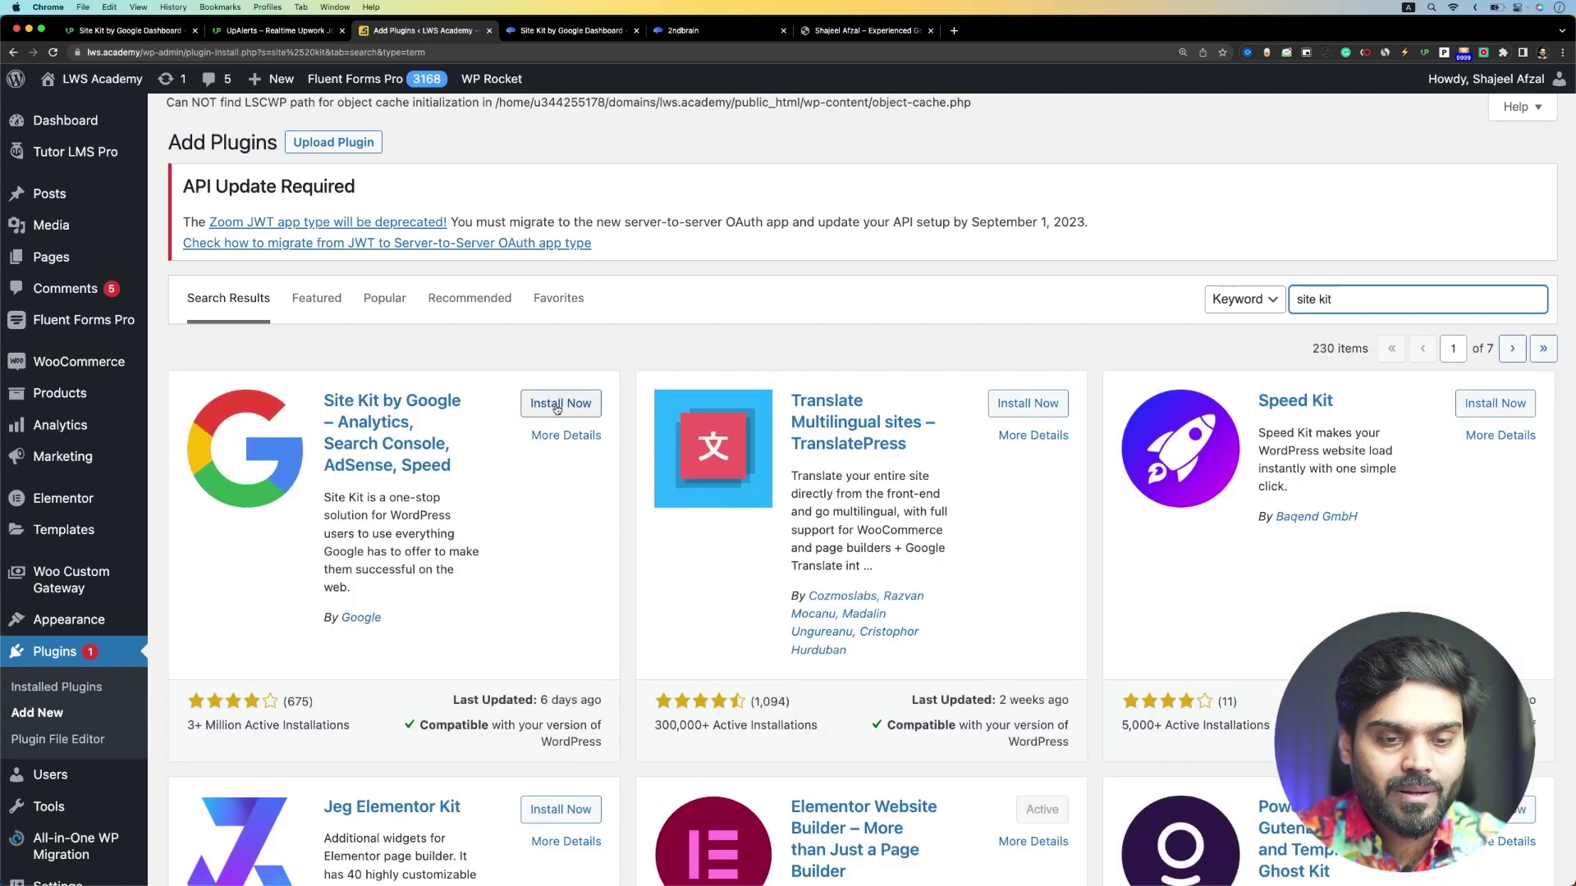
click(557, 407)
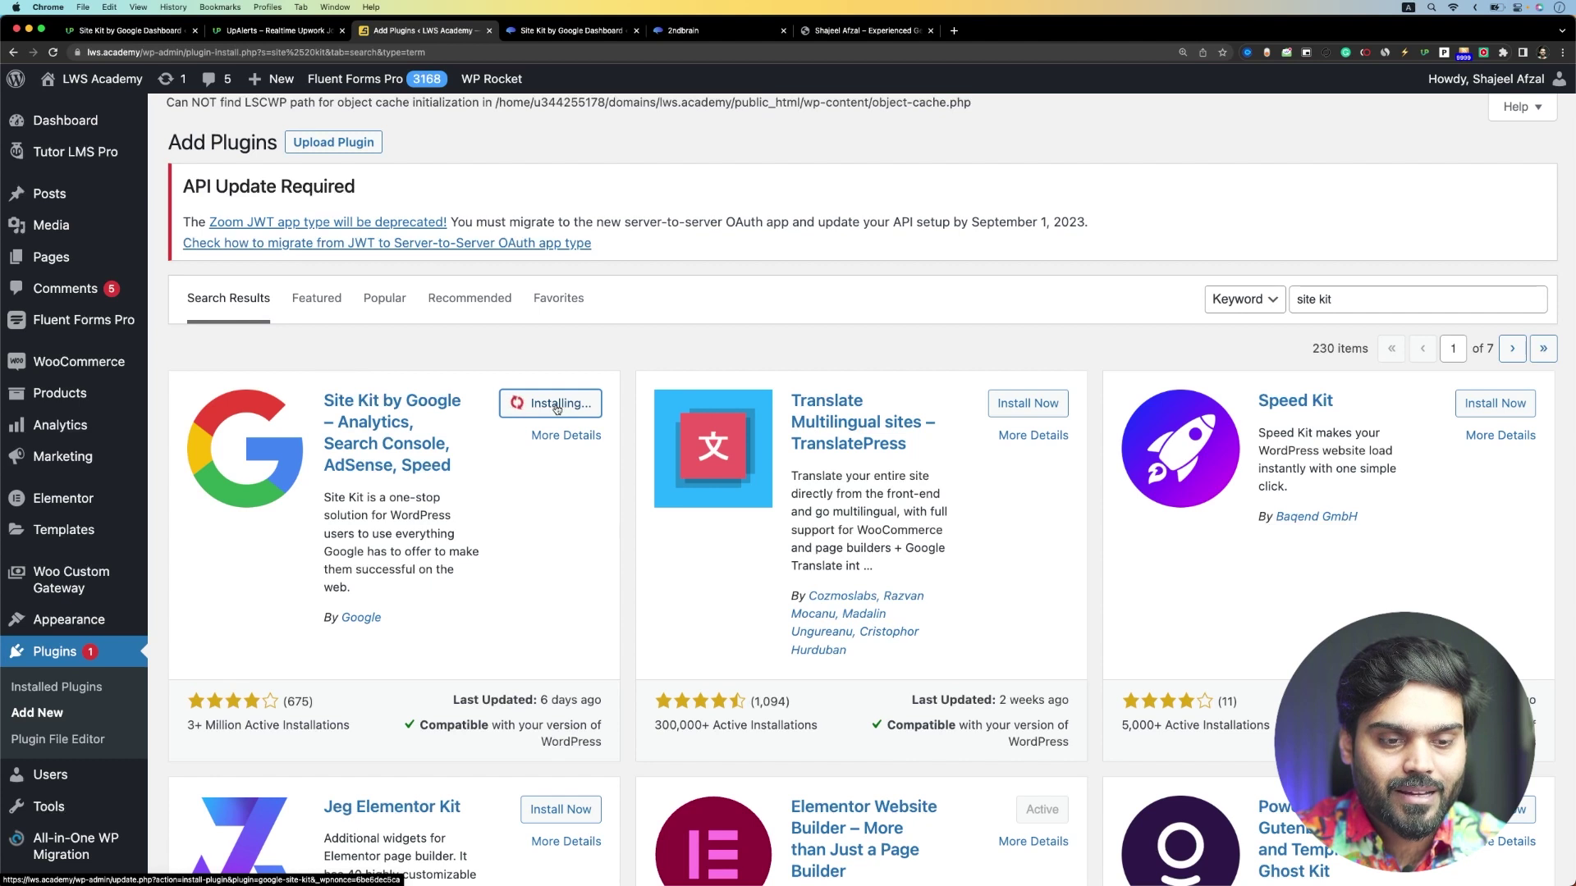
Step: View the Site Kit plugin author's website in a new tab and return to the plugin search results
super+click(361, 617)
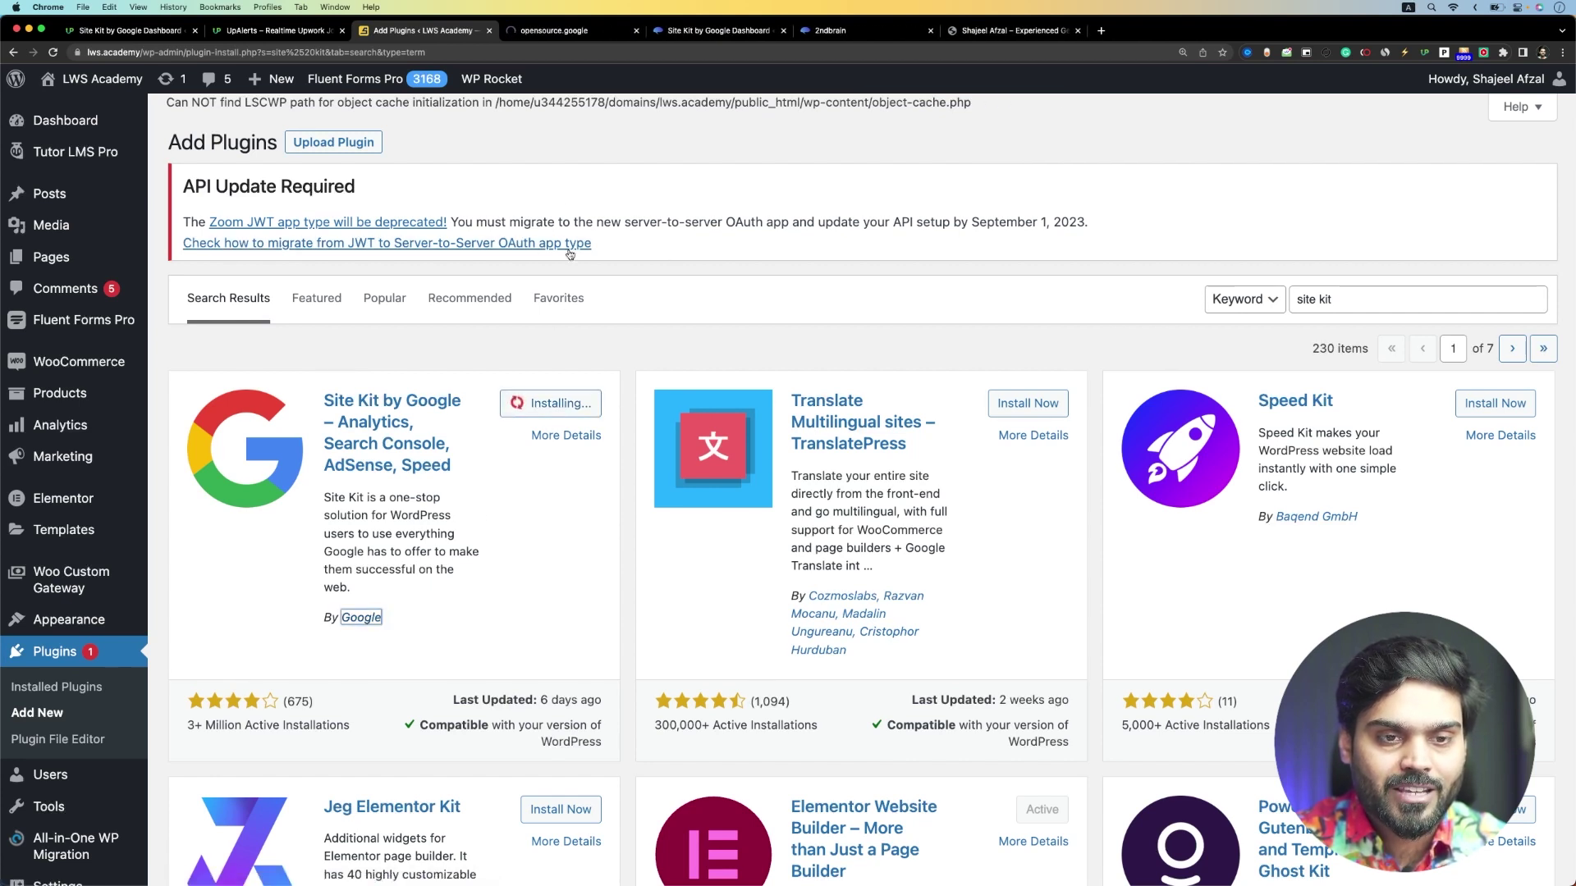
click(561, 30)
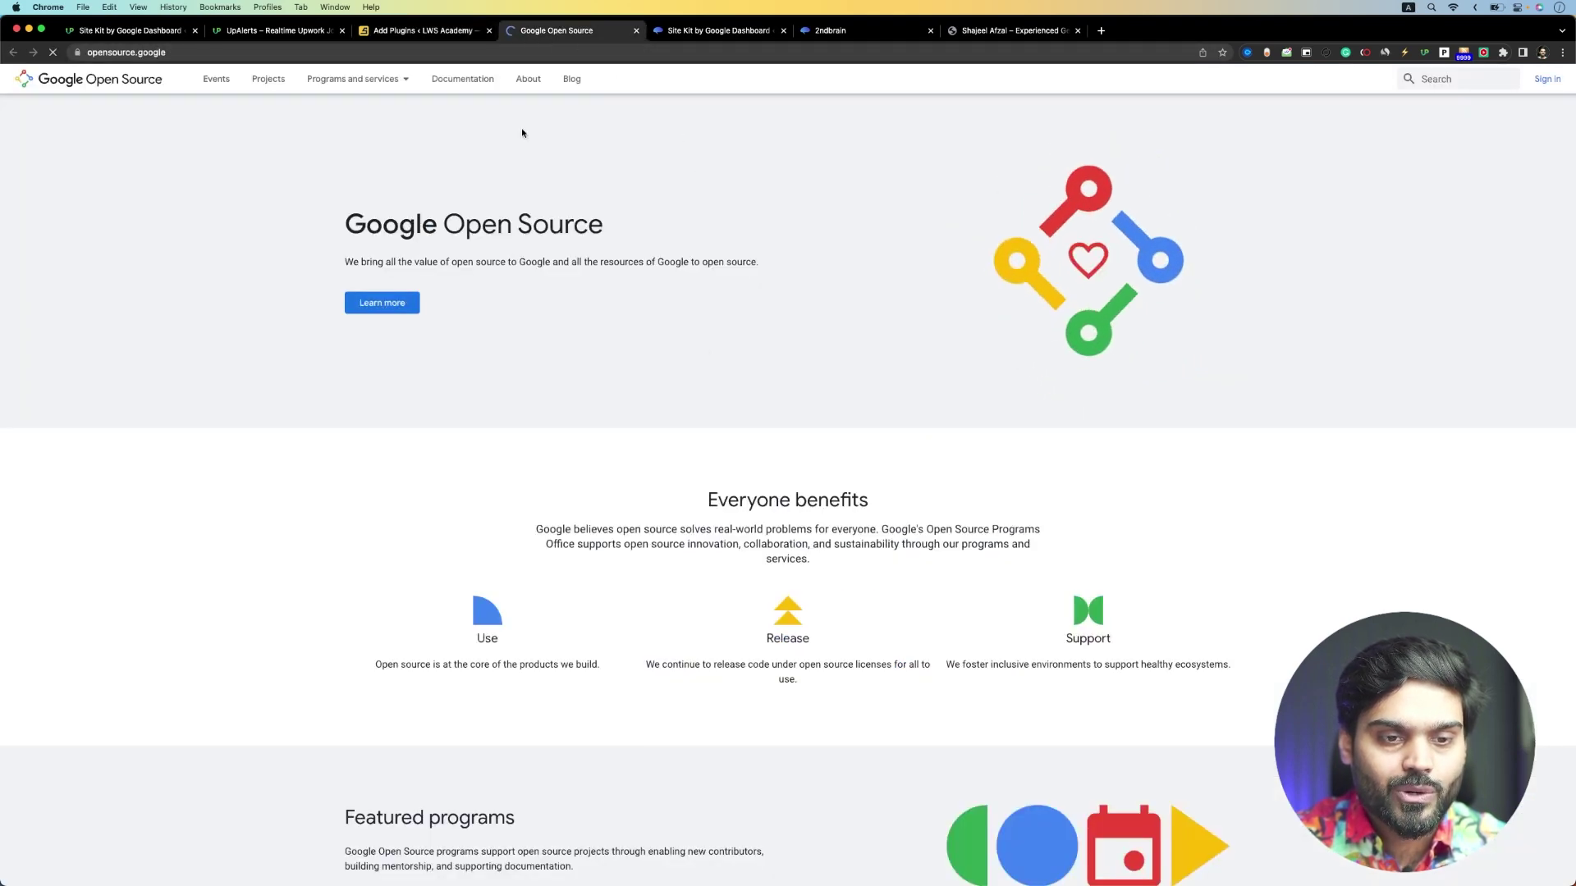
click(447, 33)
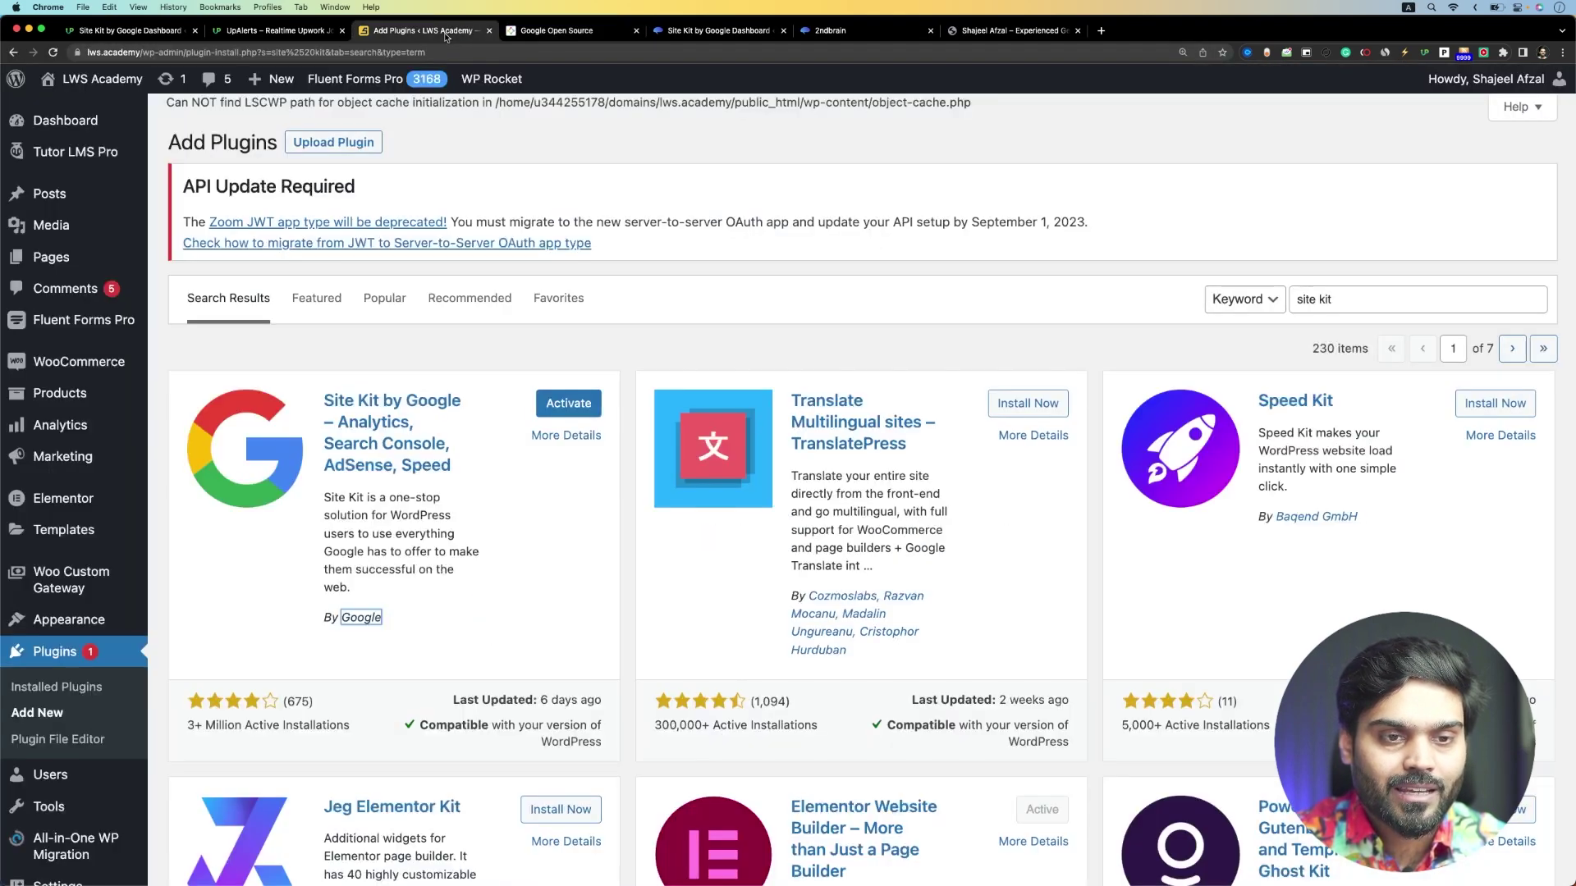
Step: Activate Site Kit by Google and start its setup with Google Analytics included
click(559, 406)
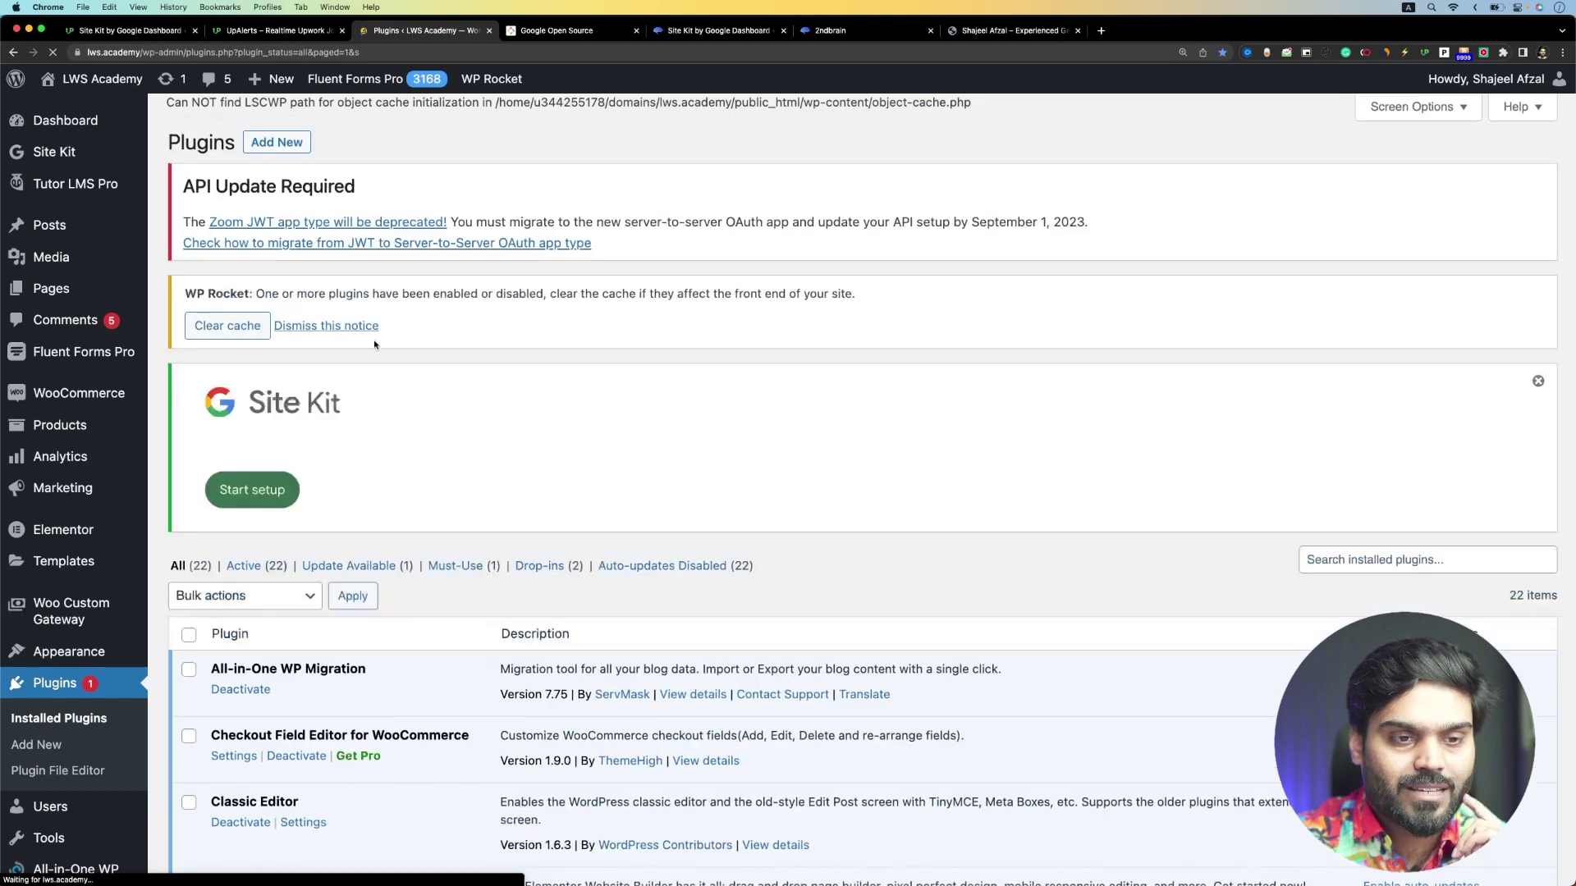
click(253, 492)
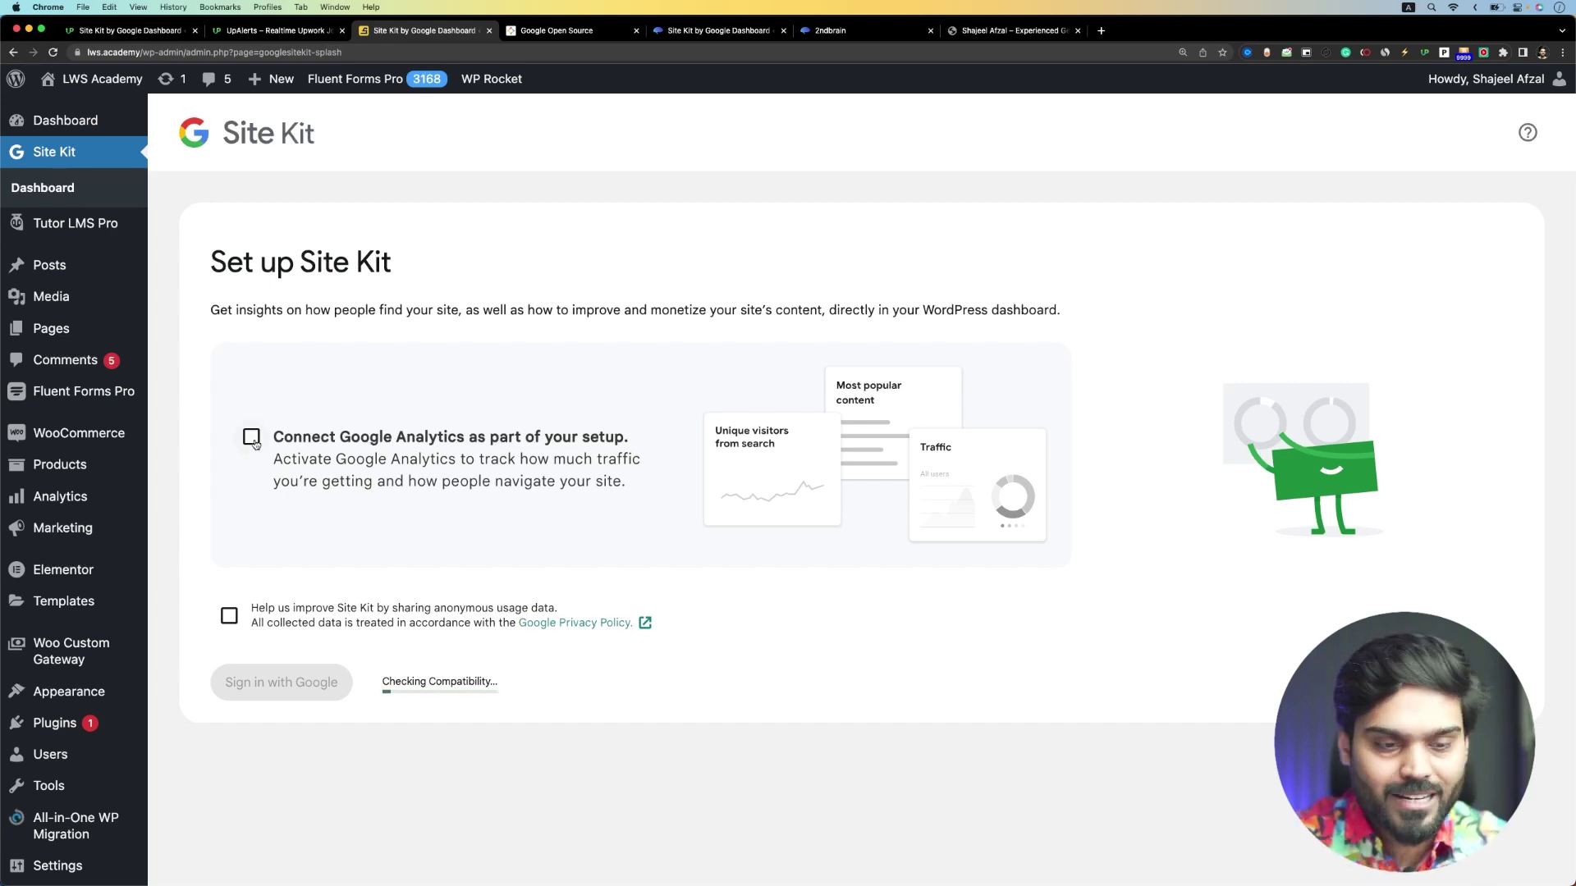
click(252, 438)
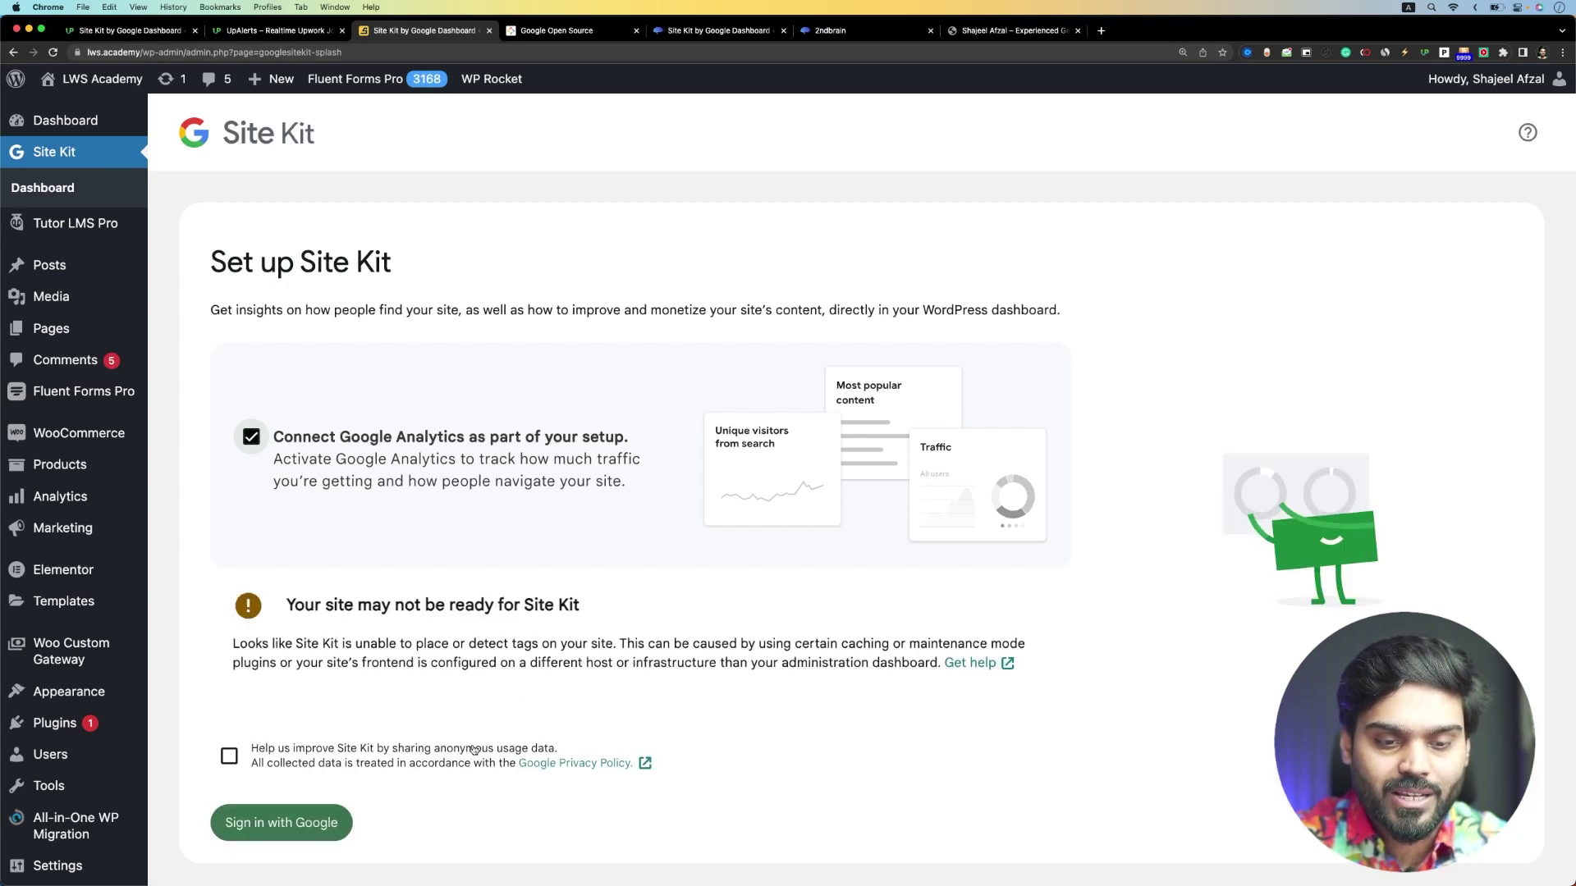
Step: Sign in to Site Kit with the site owner's Google account and grant the additional access it requests
click(323, 829)
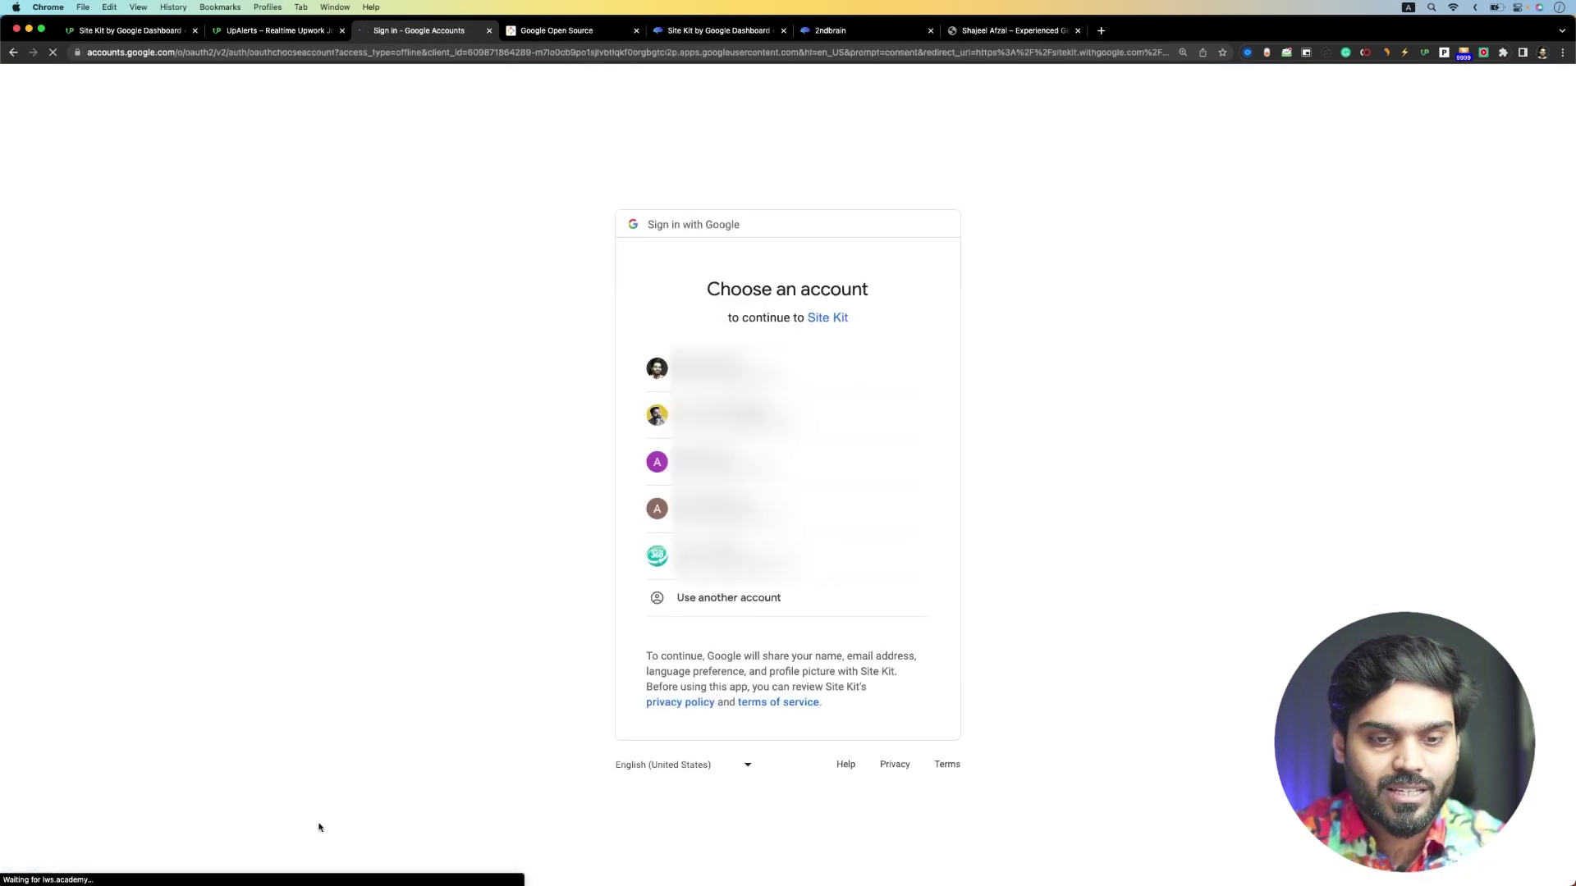
click(714, 414)
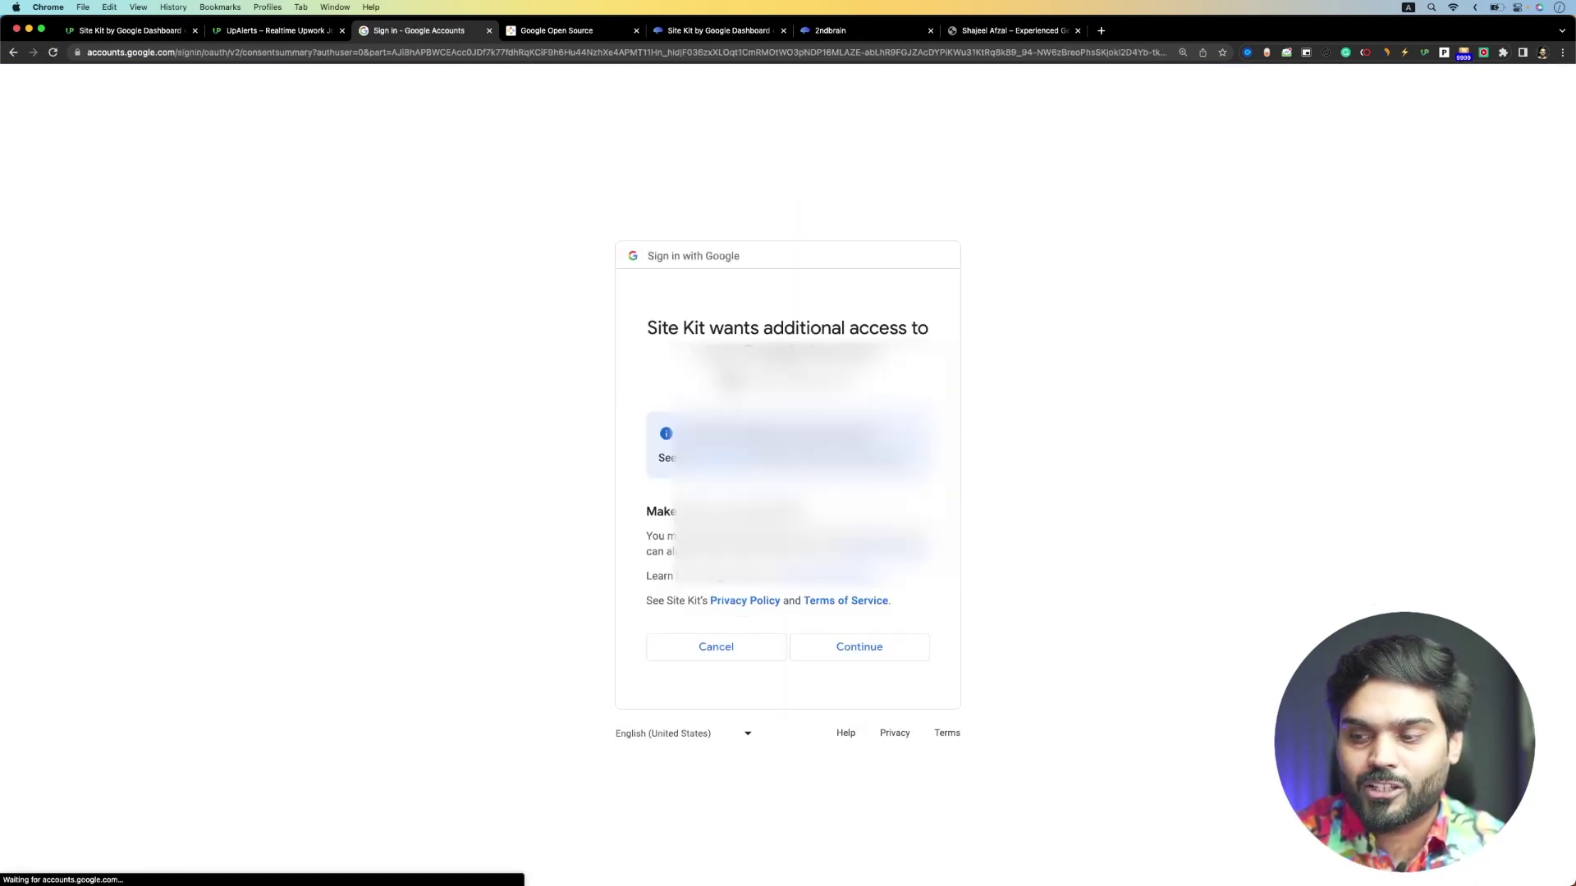
click(846, 653)
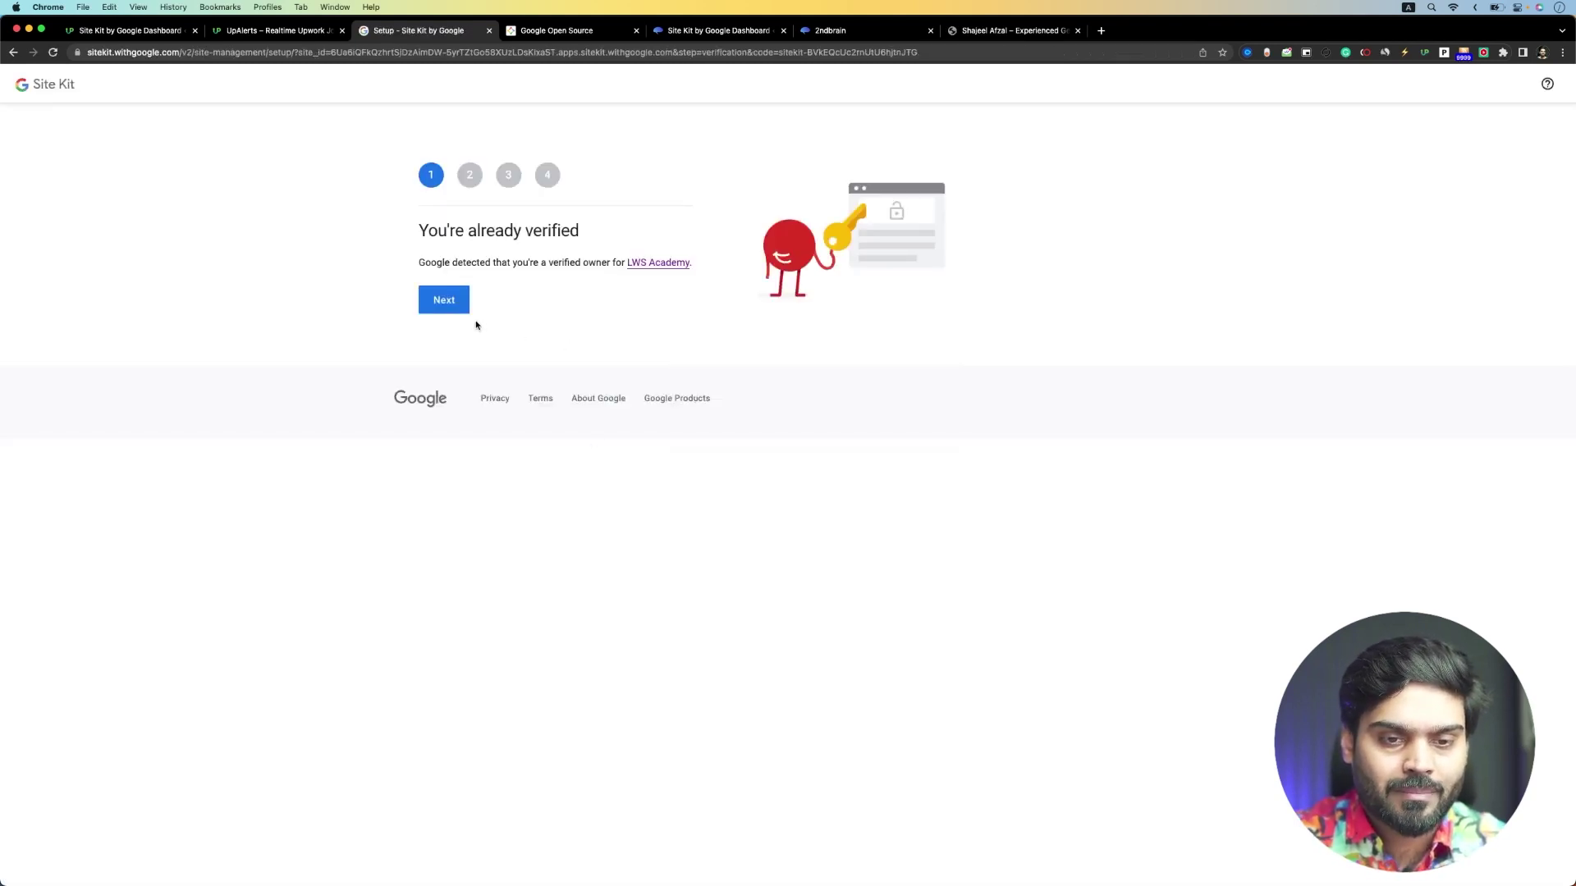
Step: Review the site ownership verification for LWS Academy and continue to the metrics stage of the setup
scroll(472, 323, up, 5)
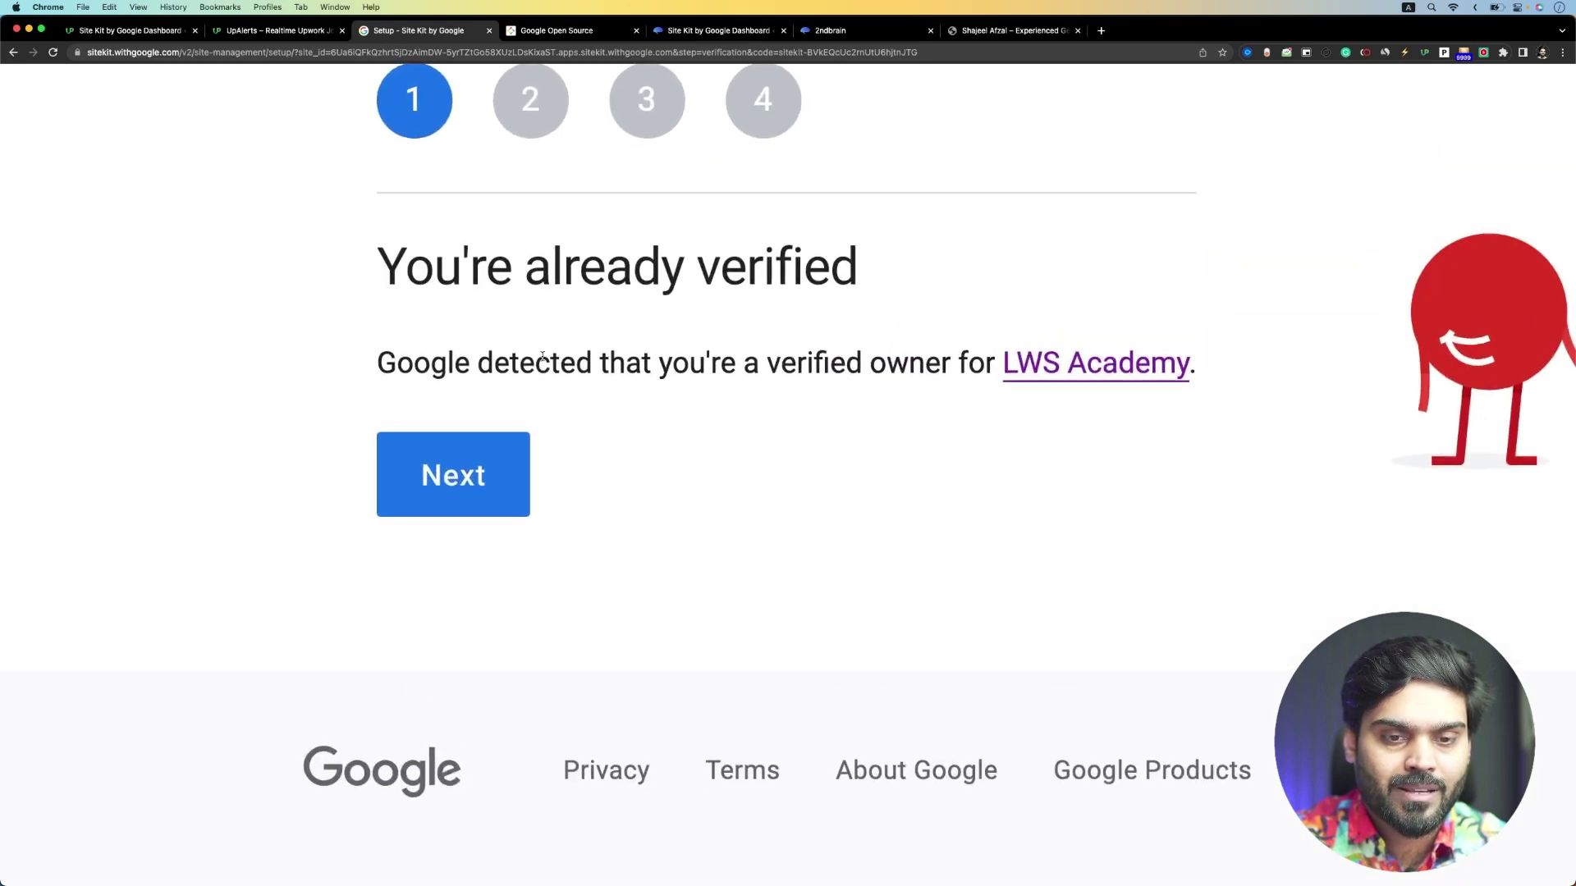
scroll(492, 328, up, 2)
scroll(541, 360, right, 5)
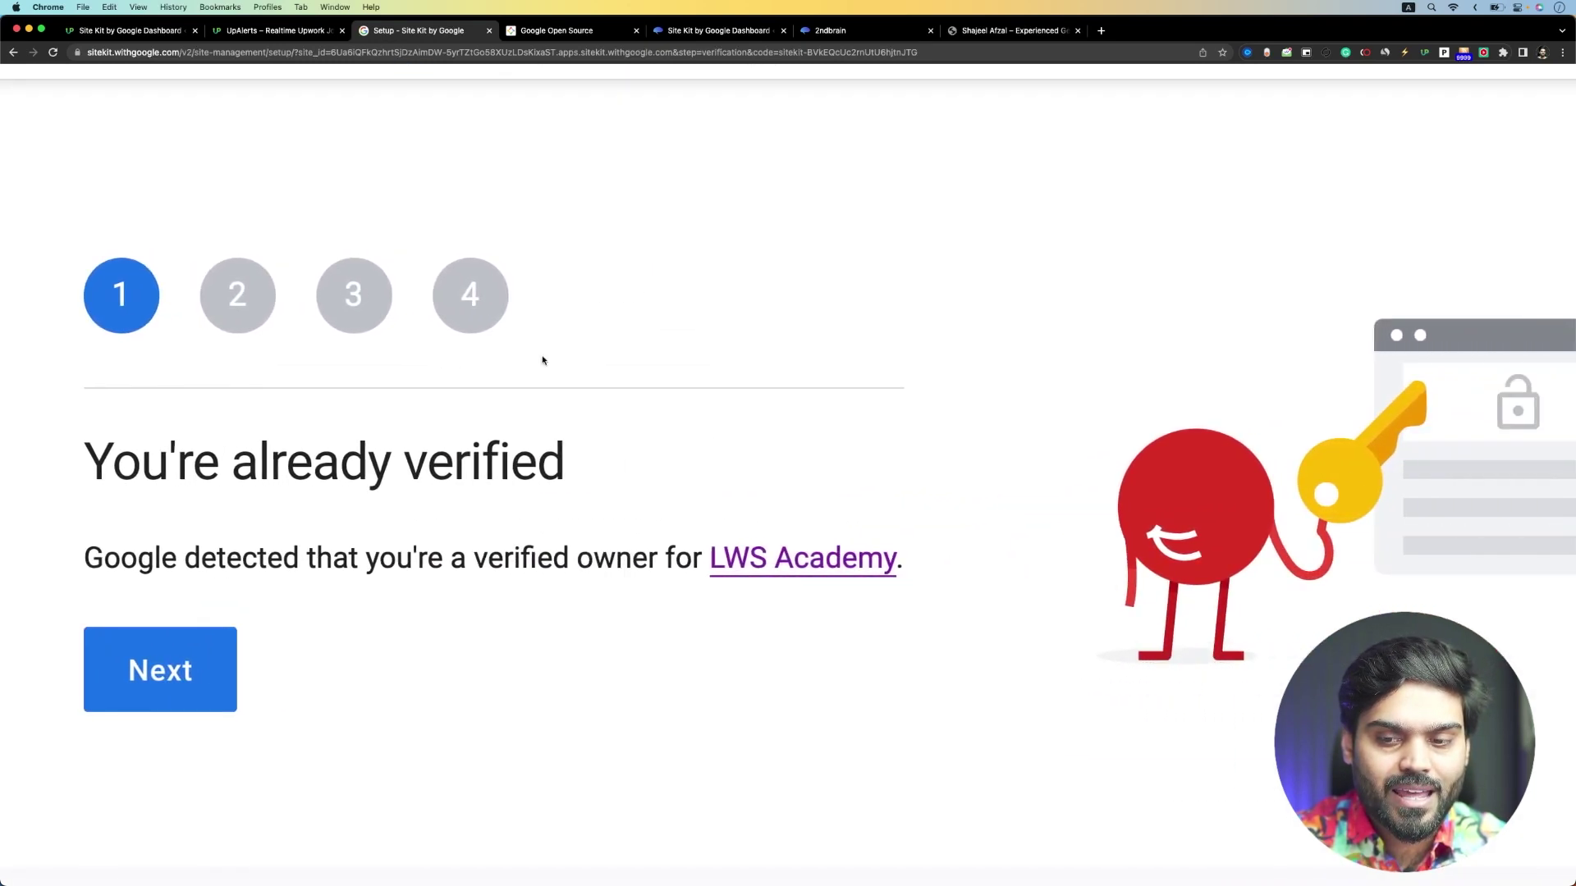
click(175, 663)
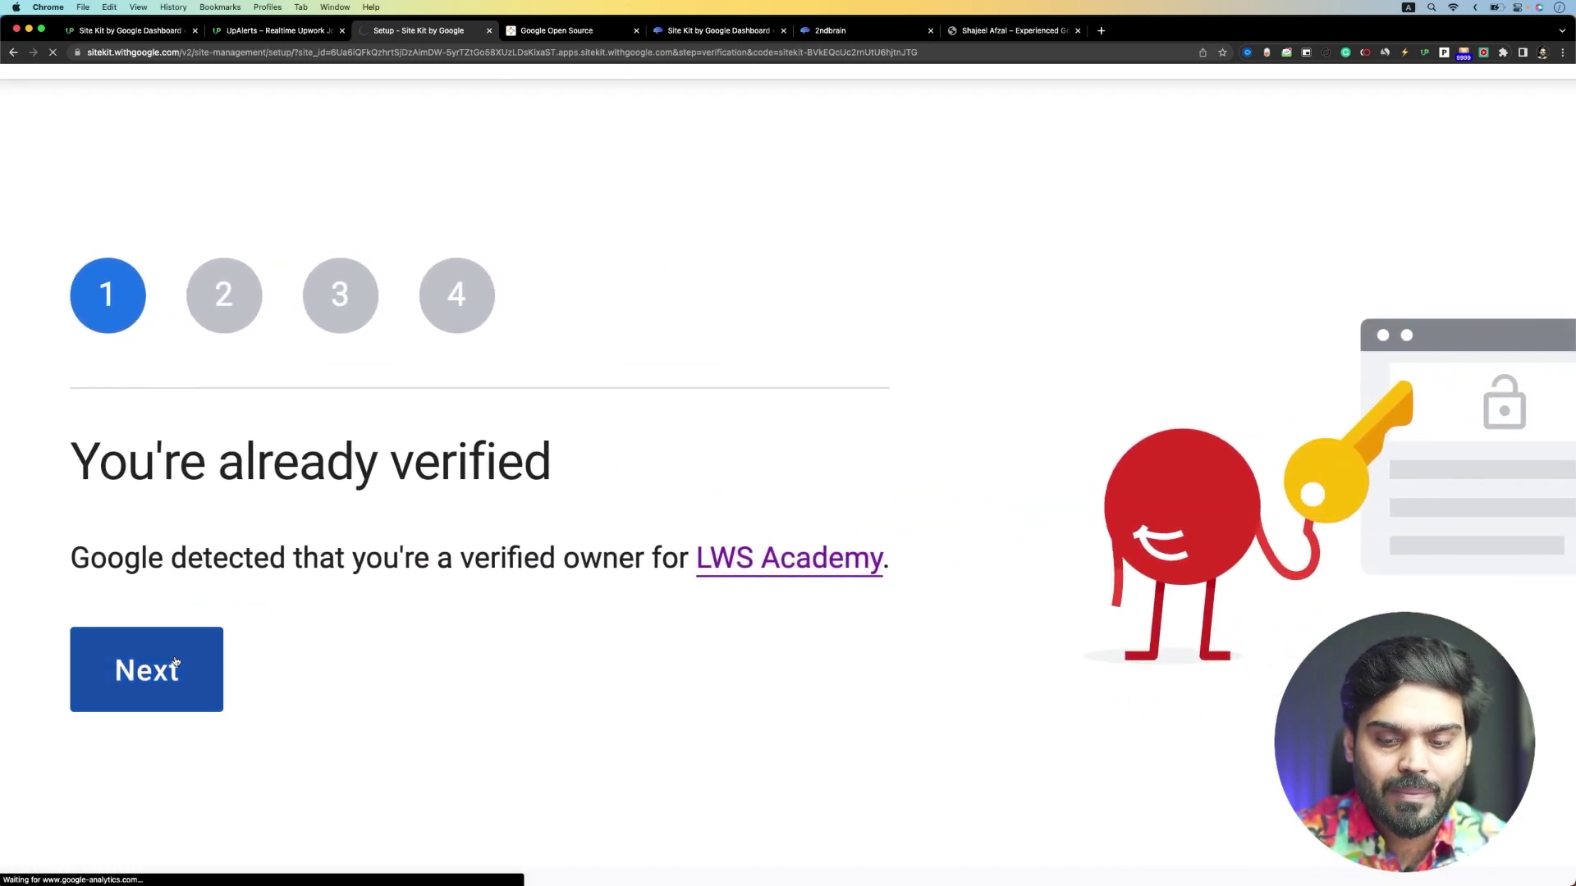
Step: Allow LWS Academy to access Google Account data for dashboard metrics, and continue past the Search Console stage to the Google Analytics connection
key(super+minus)
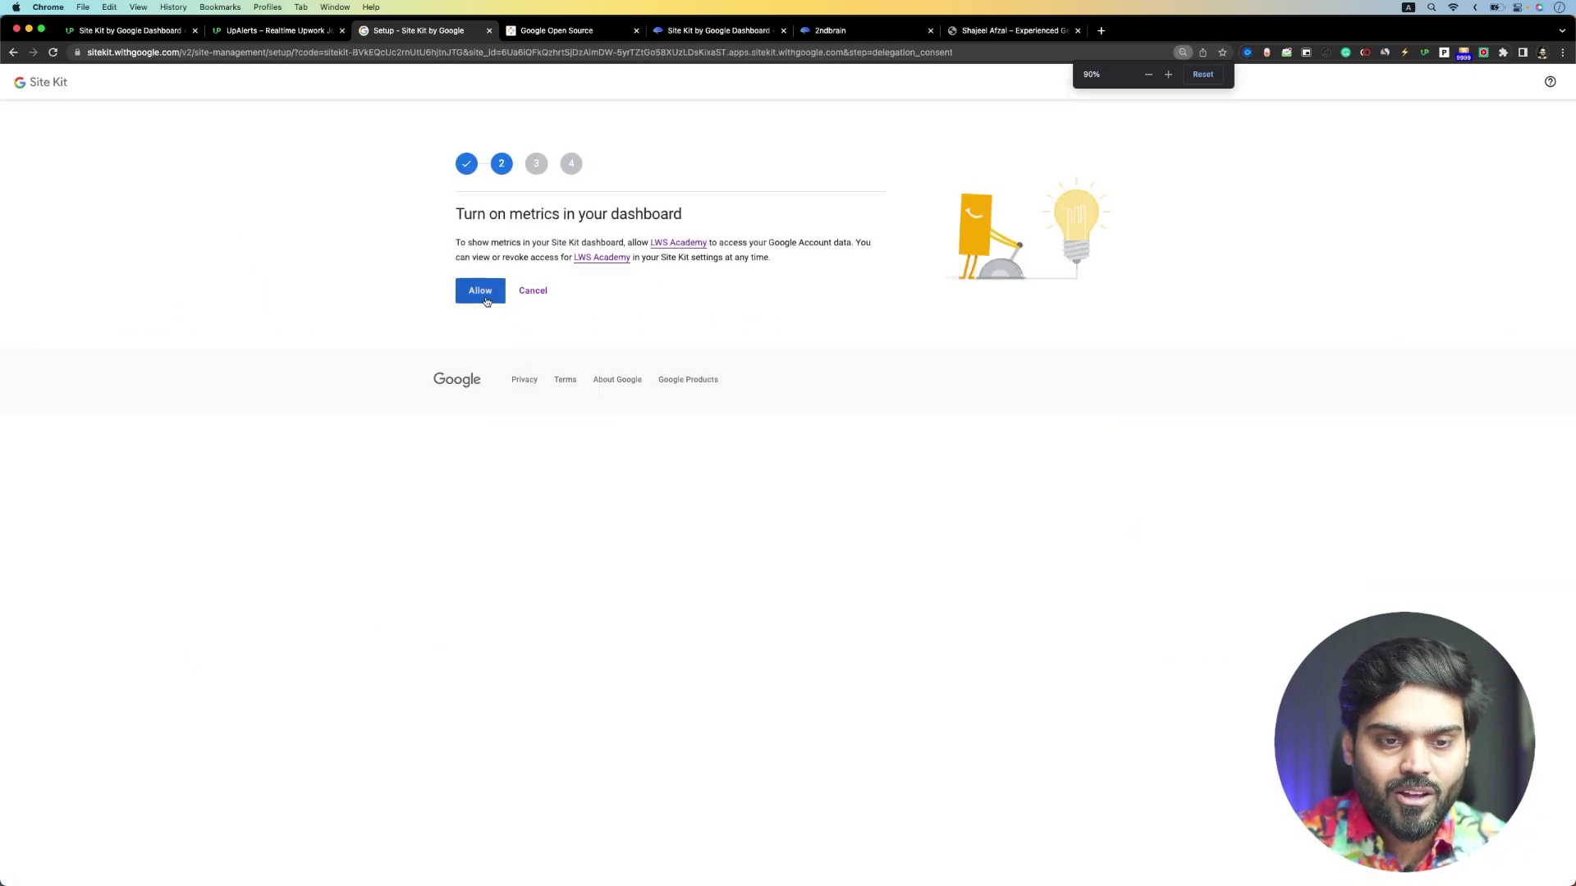
key(super+plus)
key(super+plus)
key(super+plus)
key(super+plus)
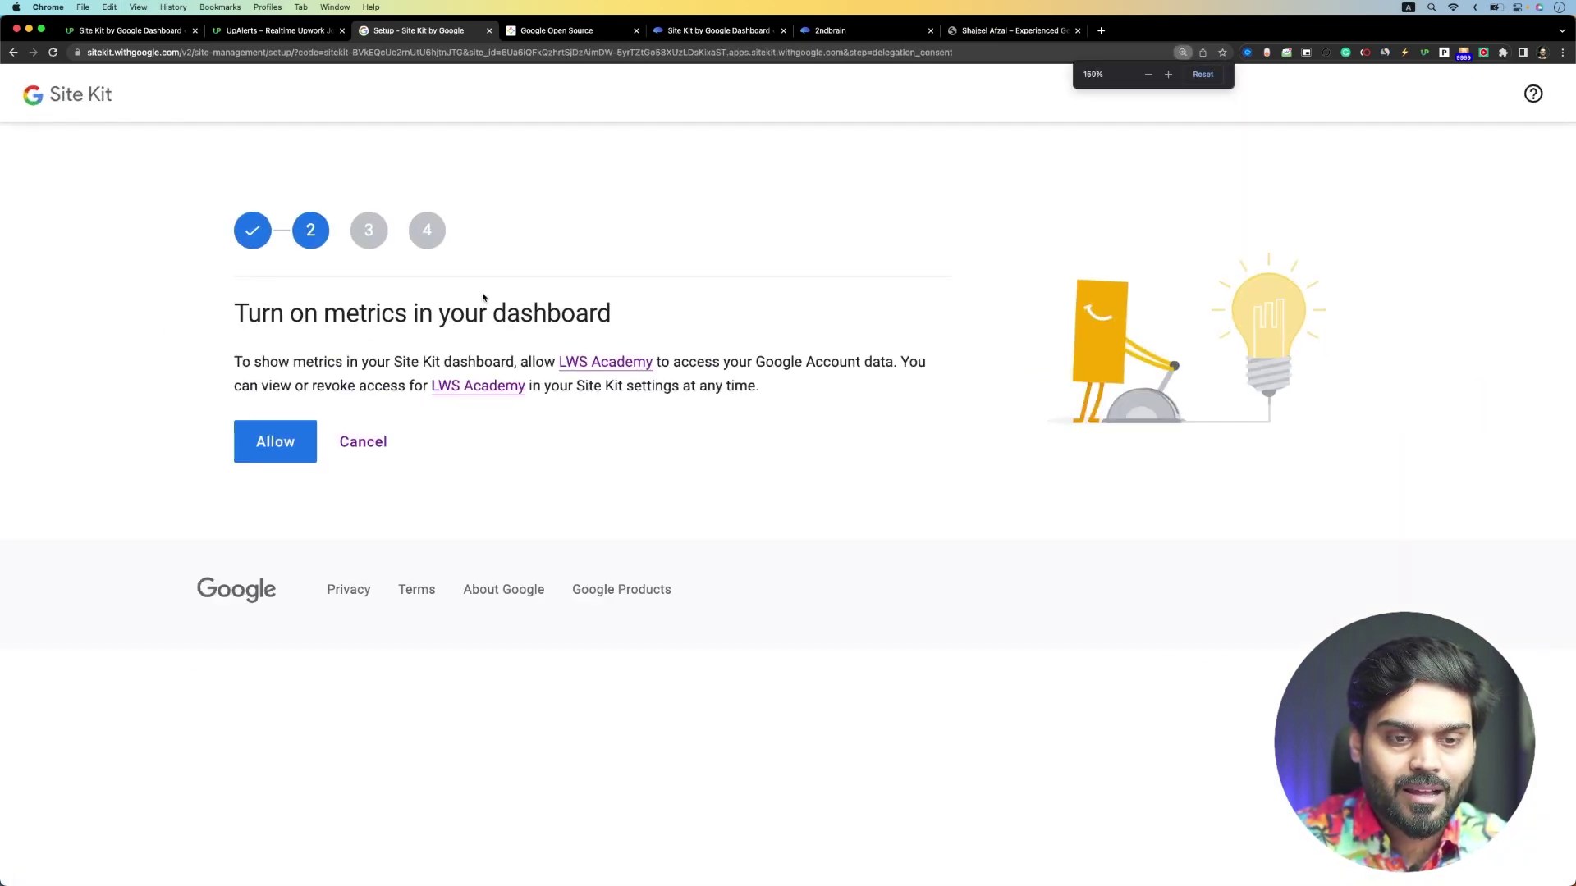
click(293, 454)
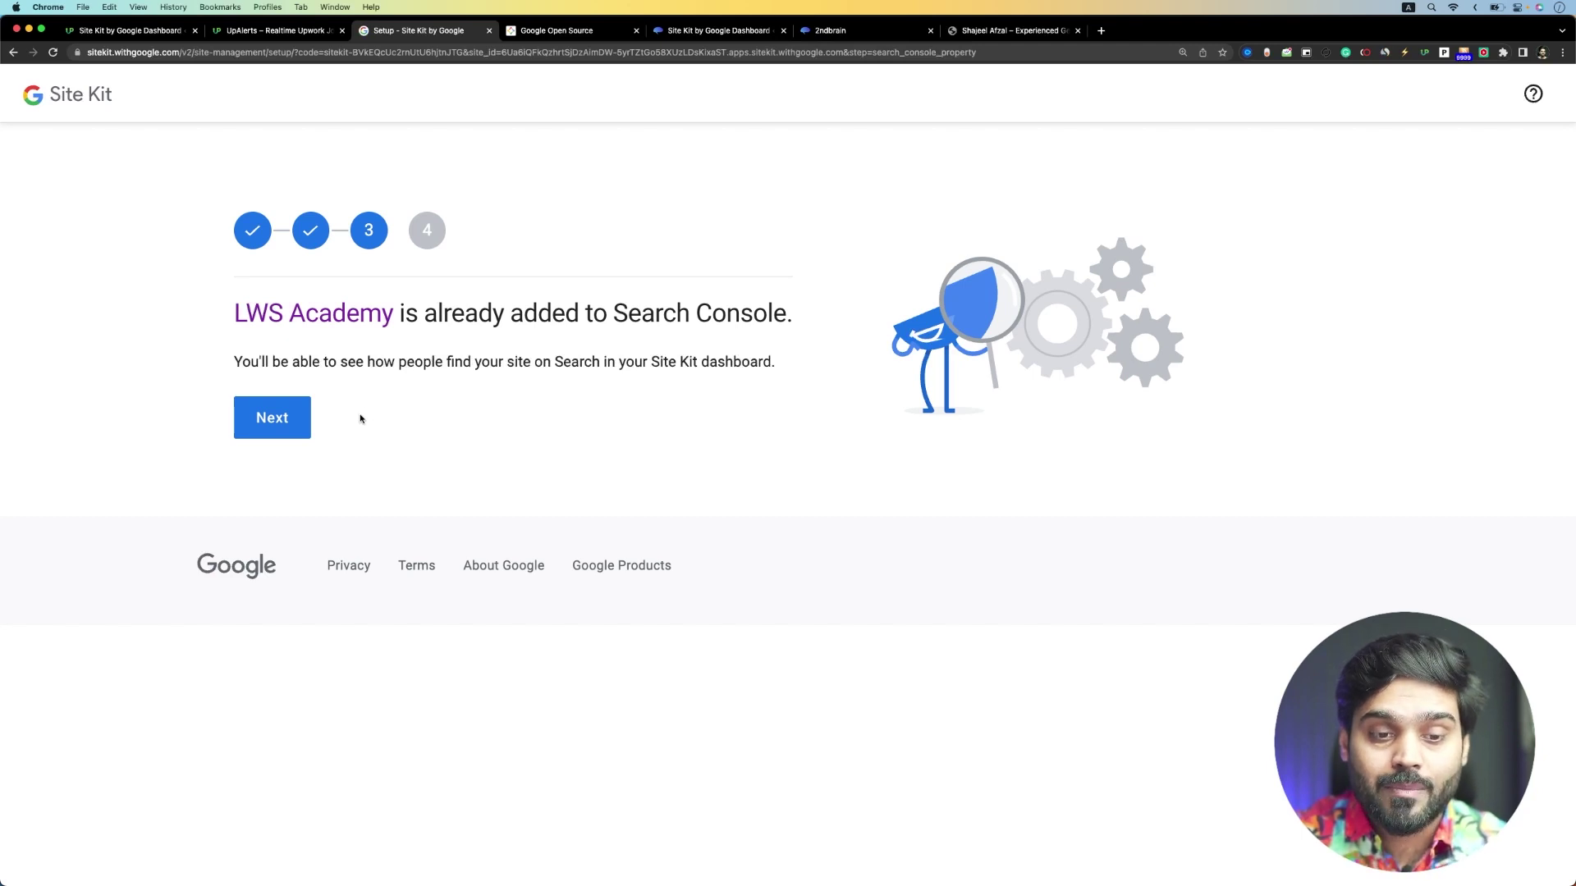
click(278, 419)
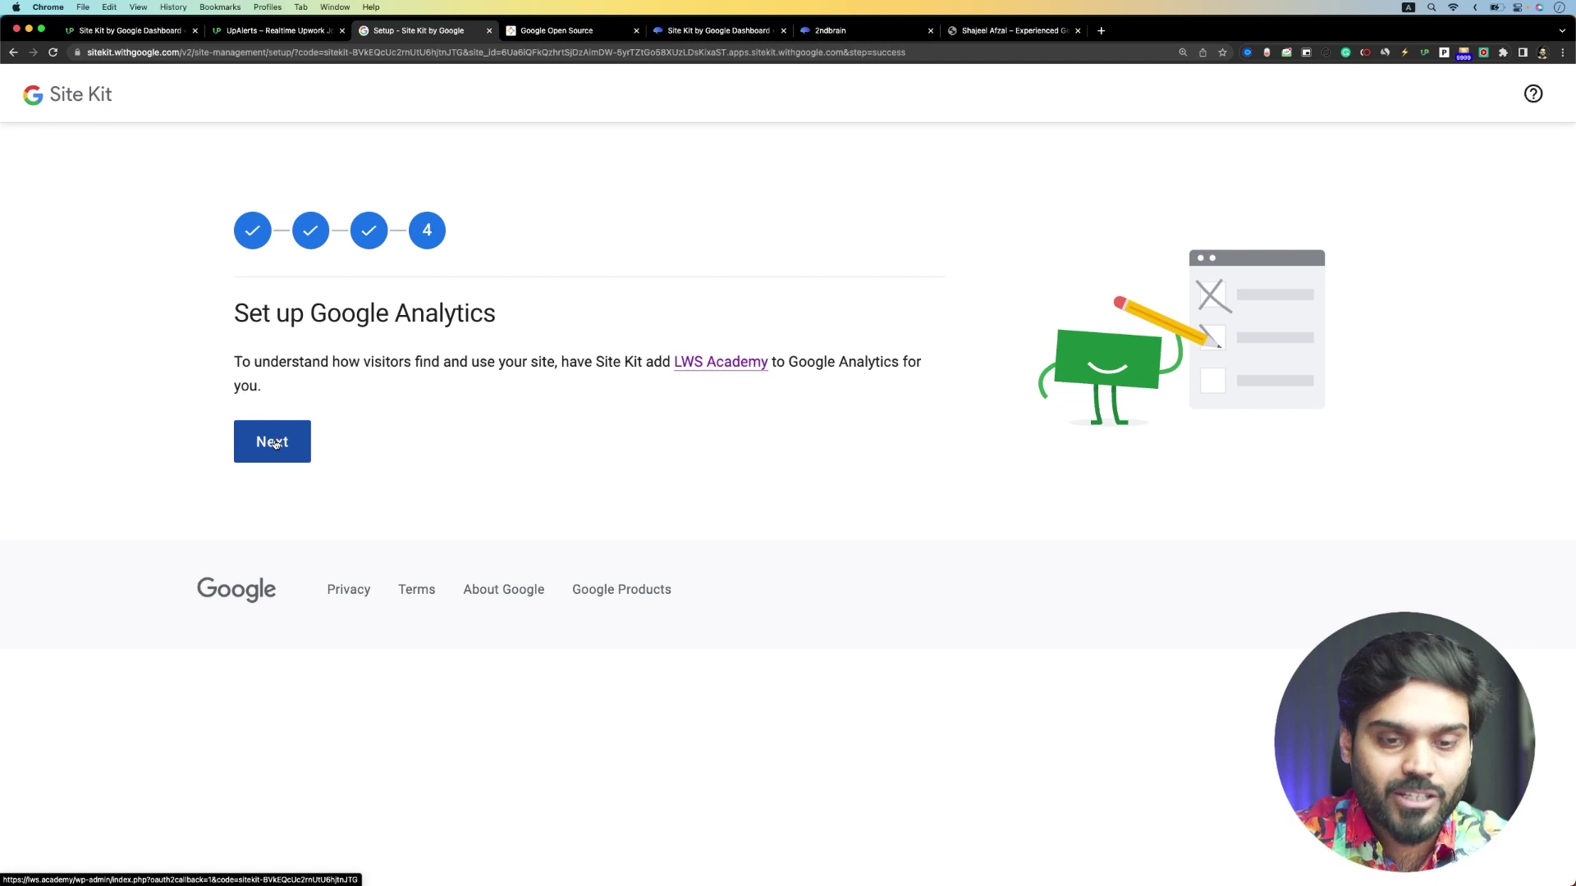
click(275, 444)
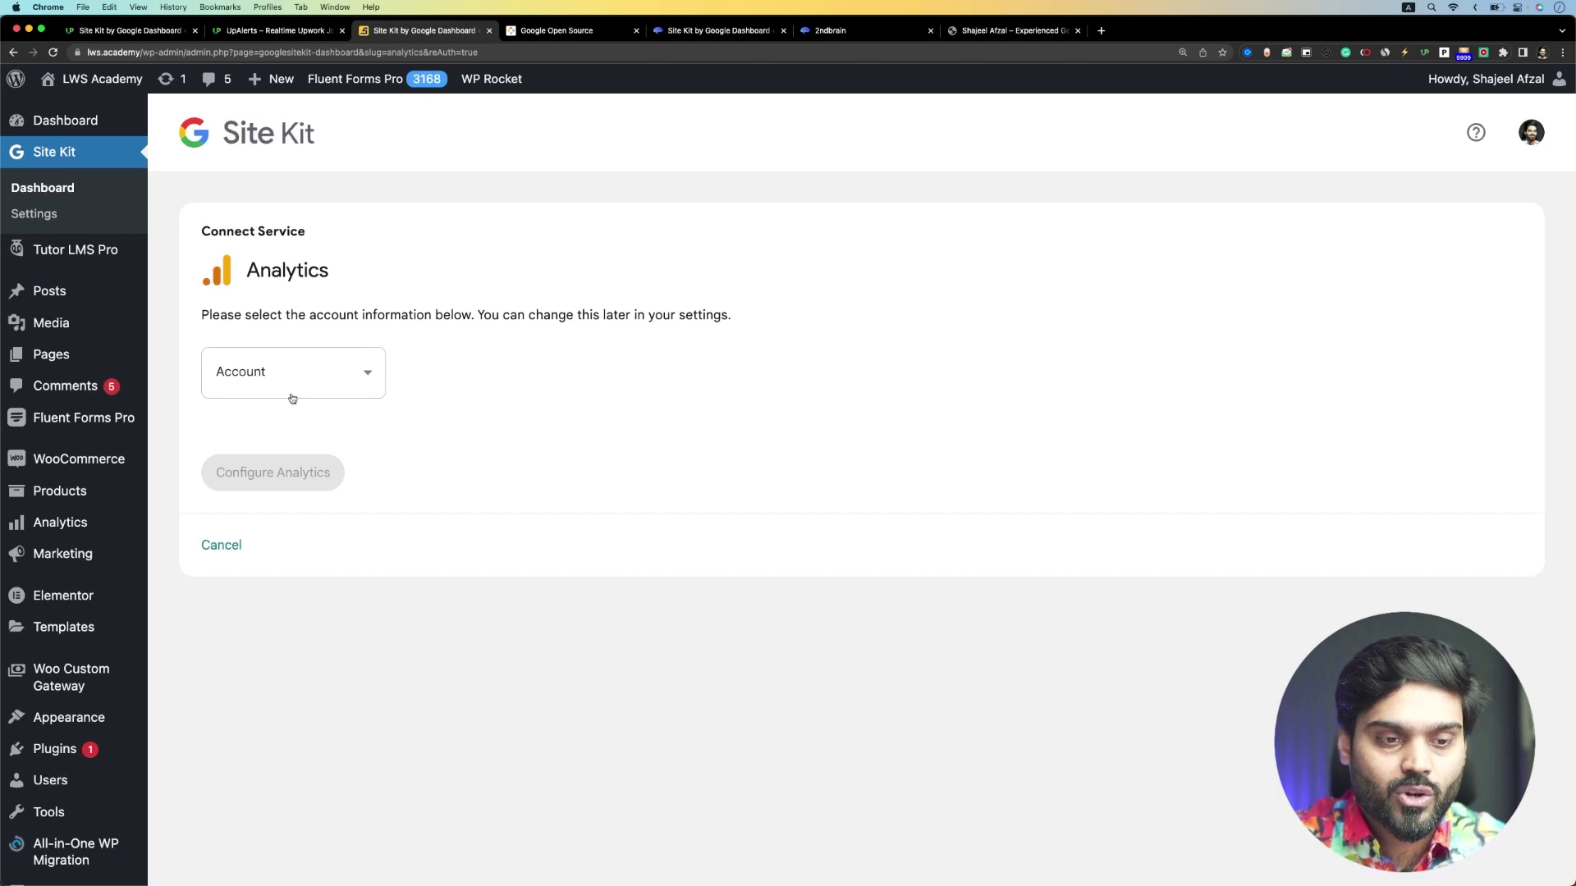
Step: Look through the existing Analytics accounts and choose to set up a new account for the site
click(301, 366)
scroll(318, 591, down, 5)
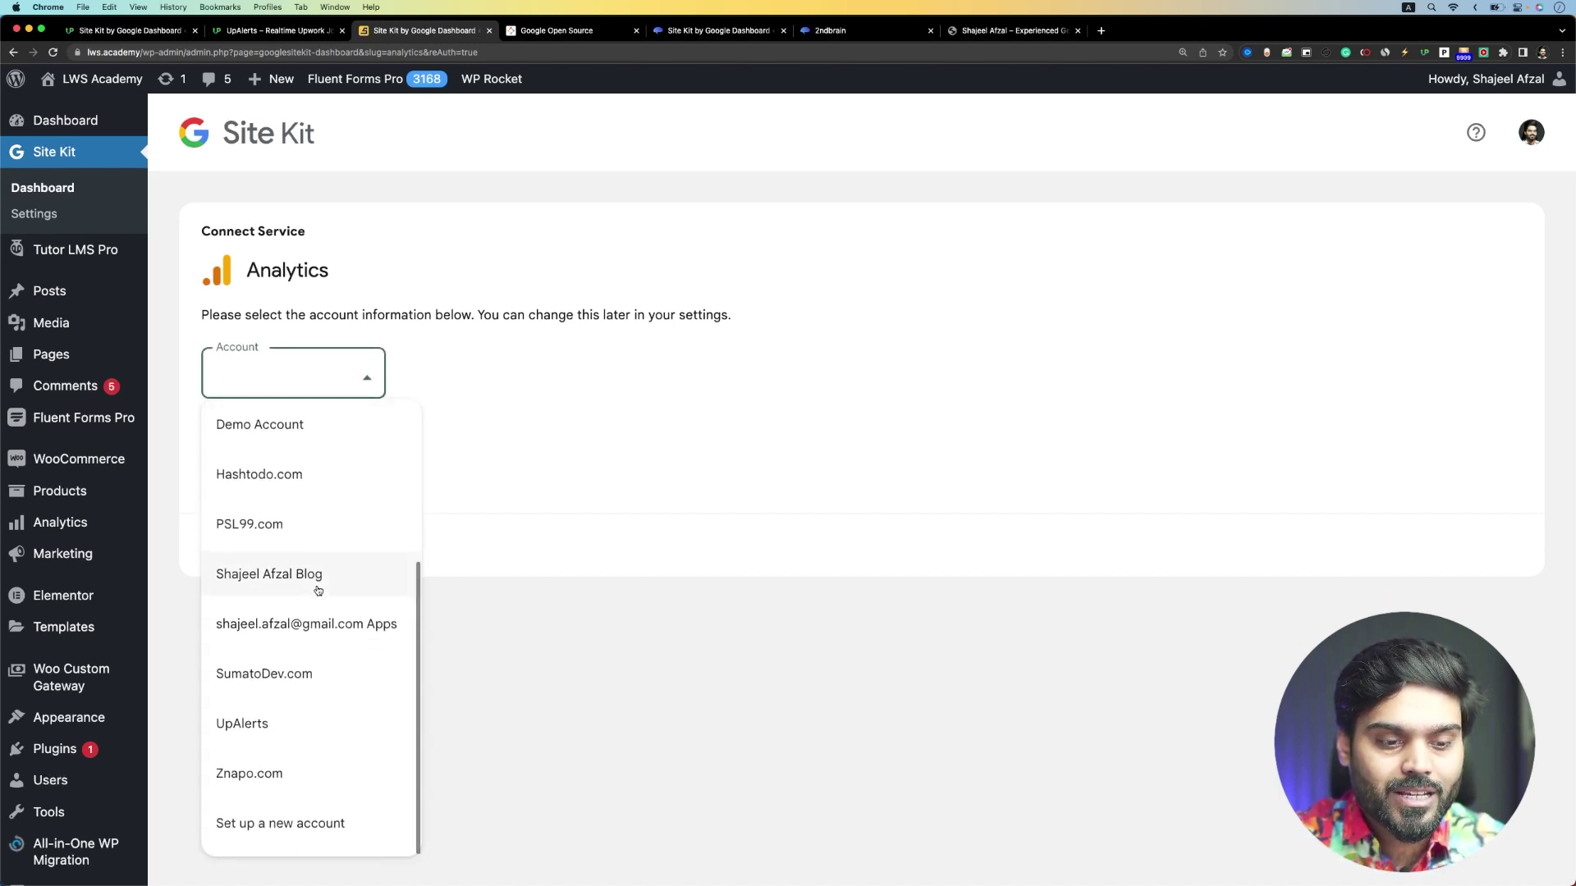
scroll(317, 590, up, 5)
scroll(317, 591, down, 5)
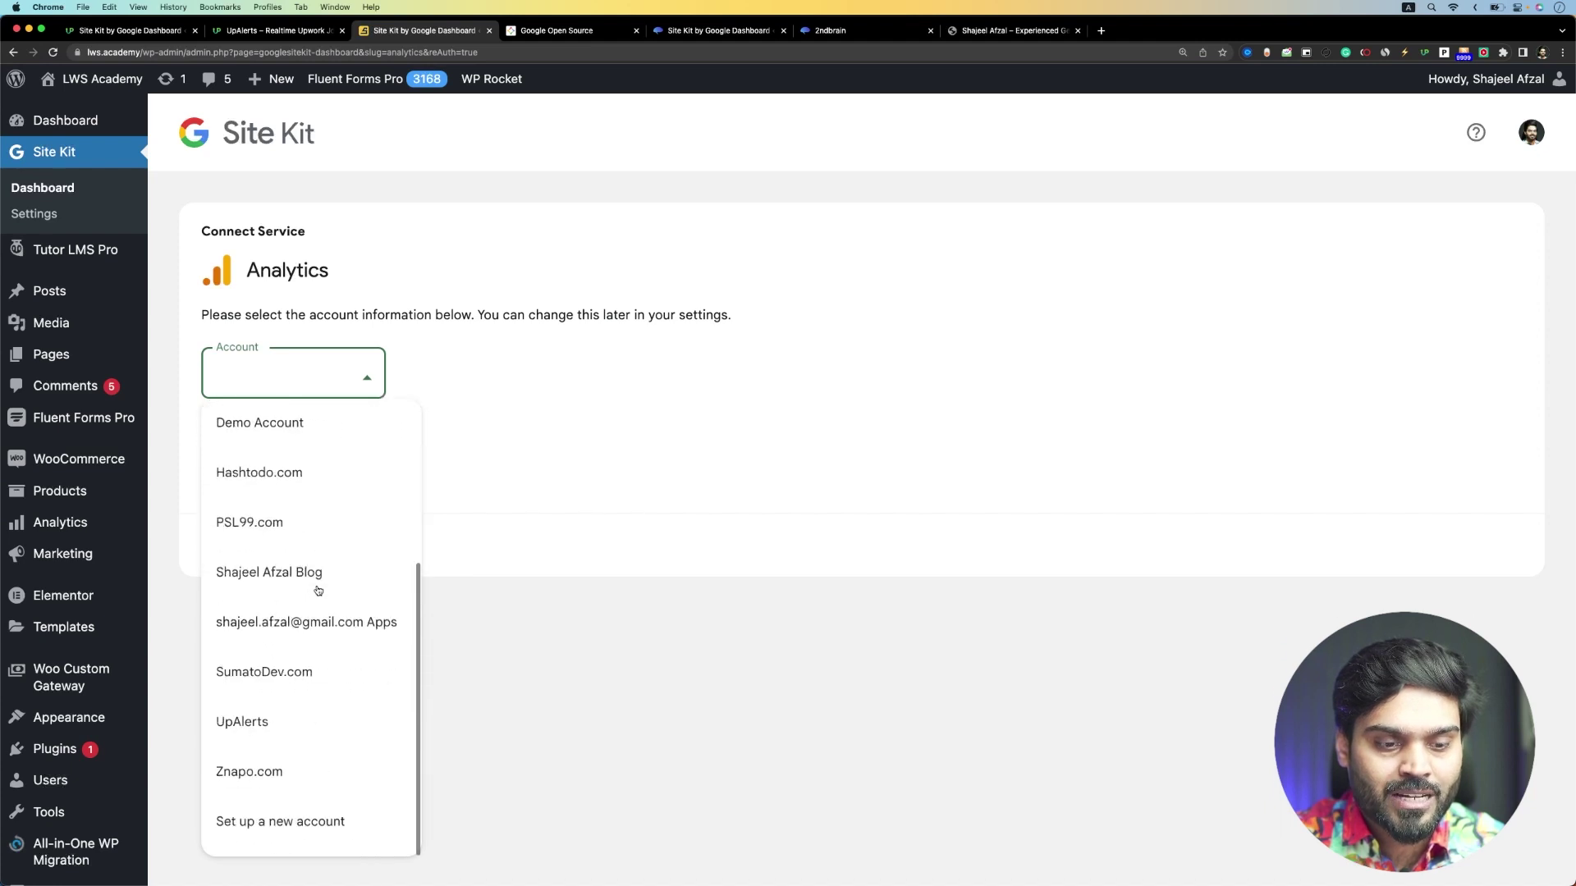
scroll(331, 751, up, 5)
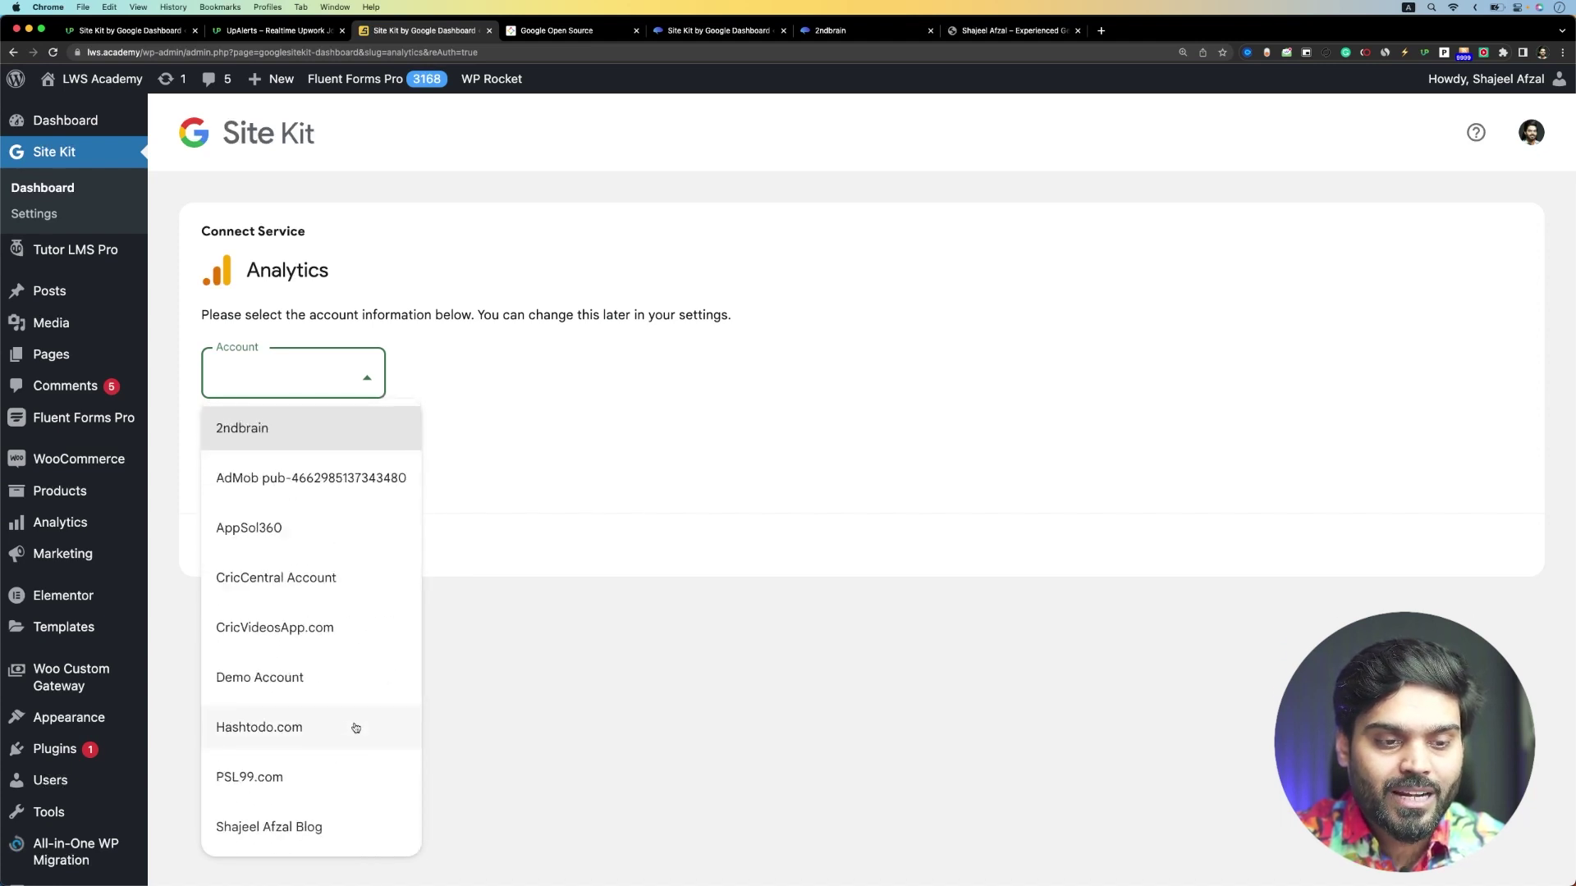
scroll(351, 728, down, 5)
click(317, 822)
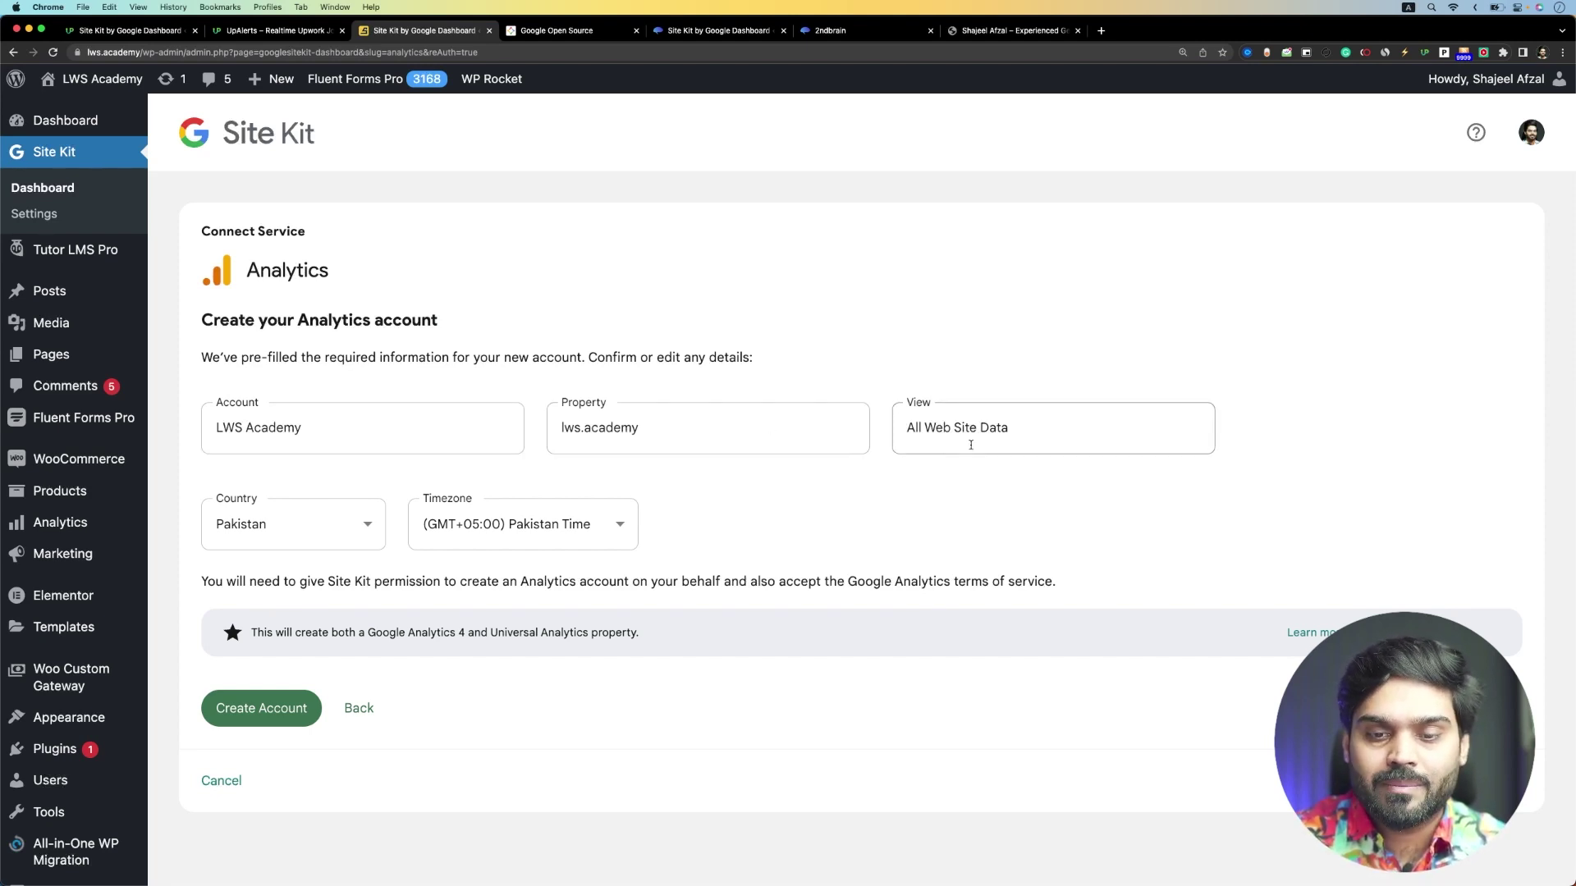
Step: Create the LWS Academy Analytics account with the pre-filled details and authorize Site Kit with the same Google account
click(296, 714)
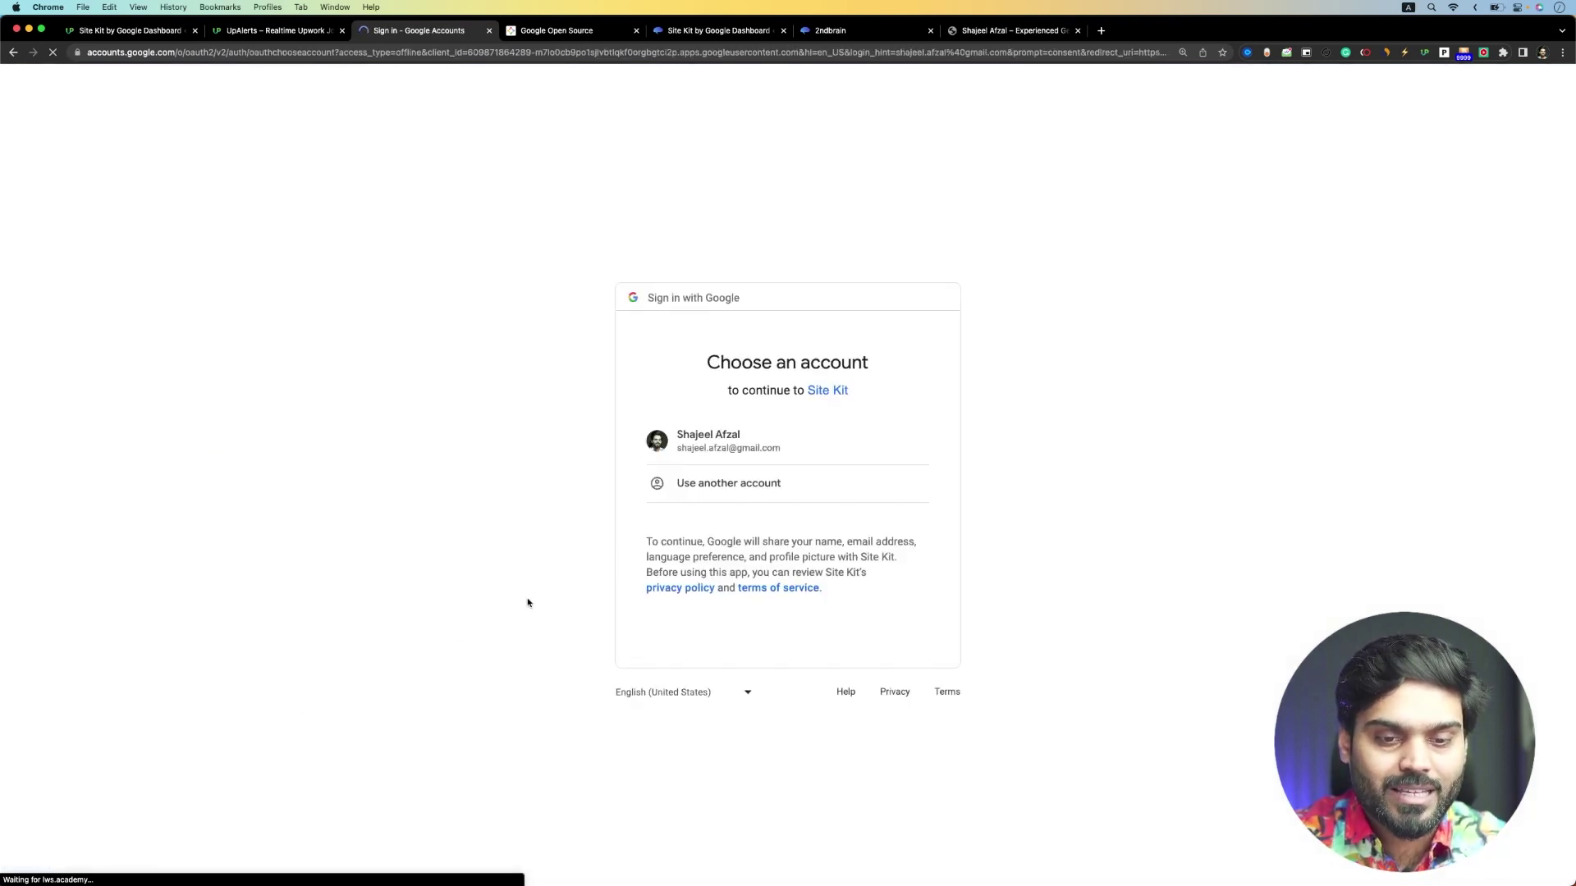
click(765, 444)
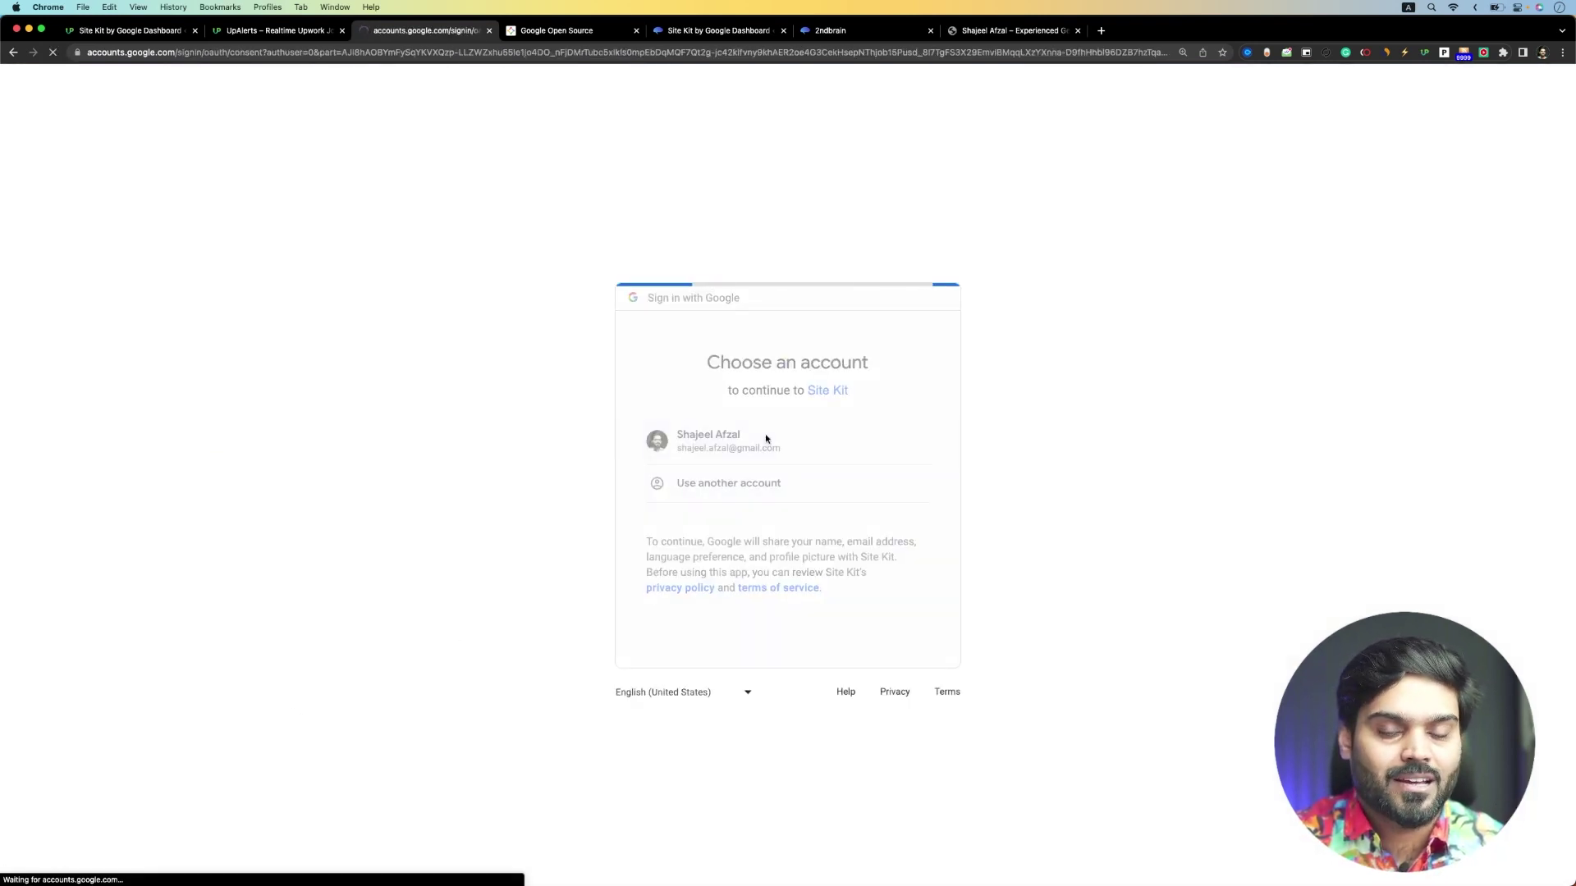
click(832, 645)
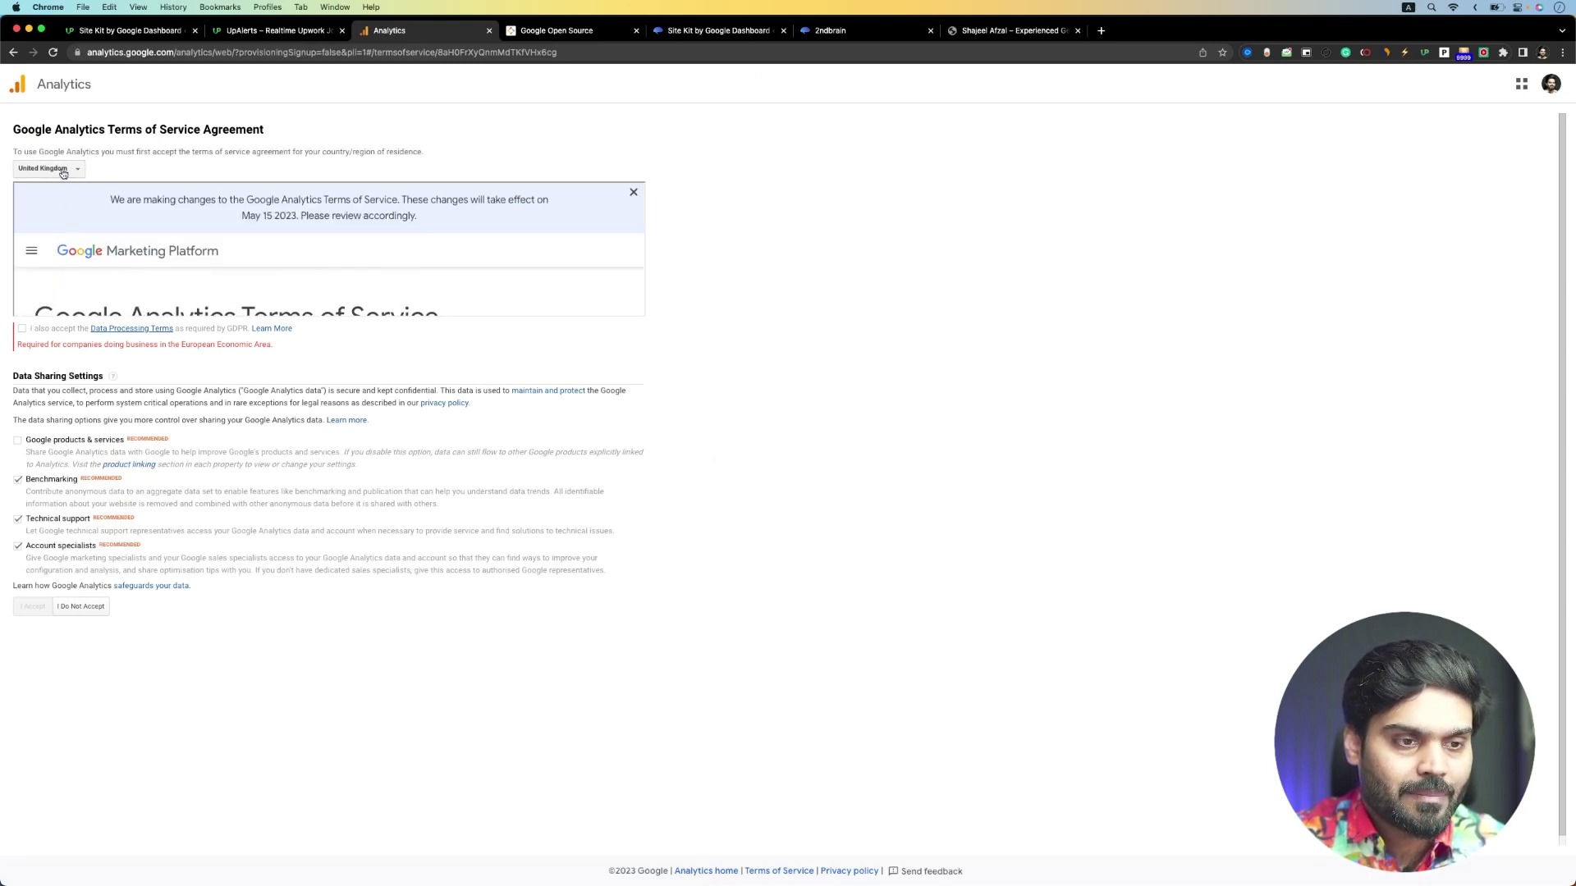
Step: Set the country of residence for the Google Analytics Terms of Service Agreement to Pakistan
key(super+equal)
key(super+equal)
key(super+equal)
key(super+equal)
key(super+equal)
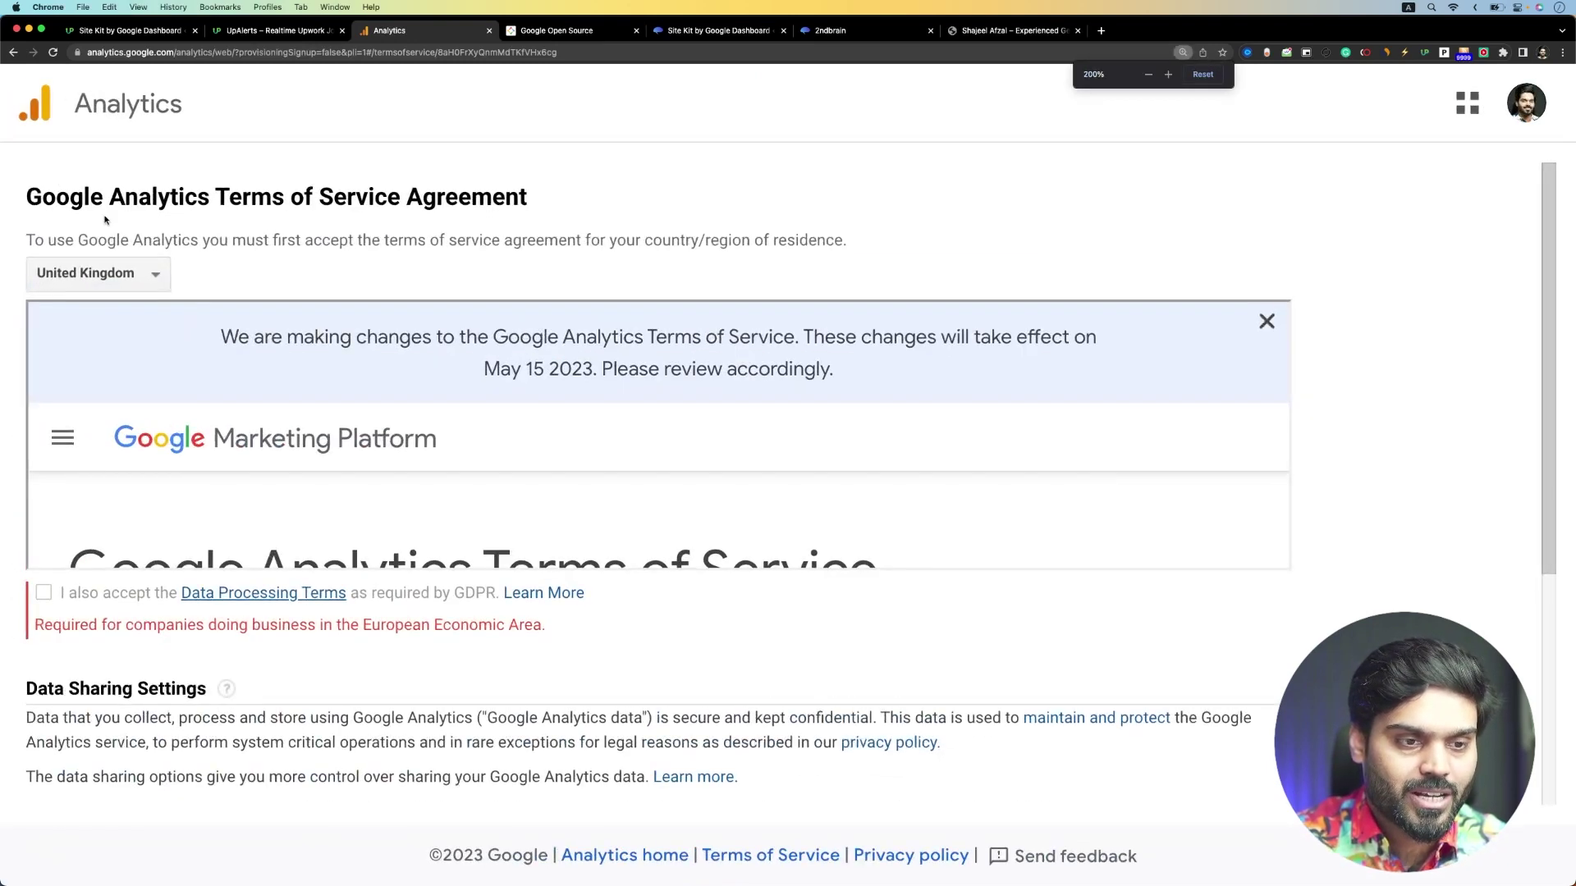
click(110, 287)
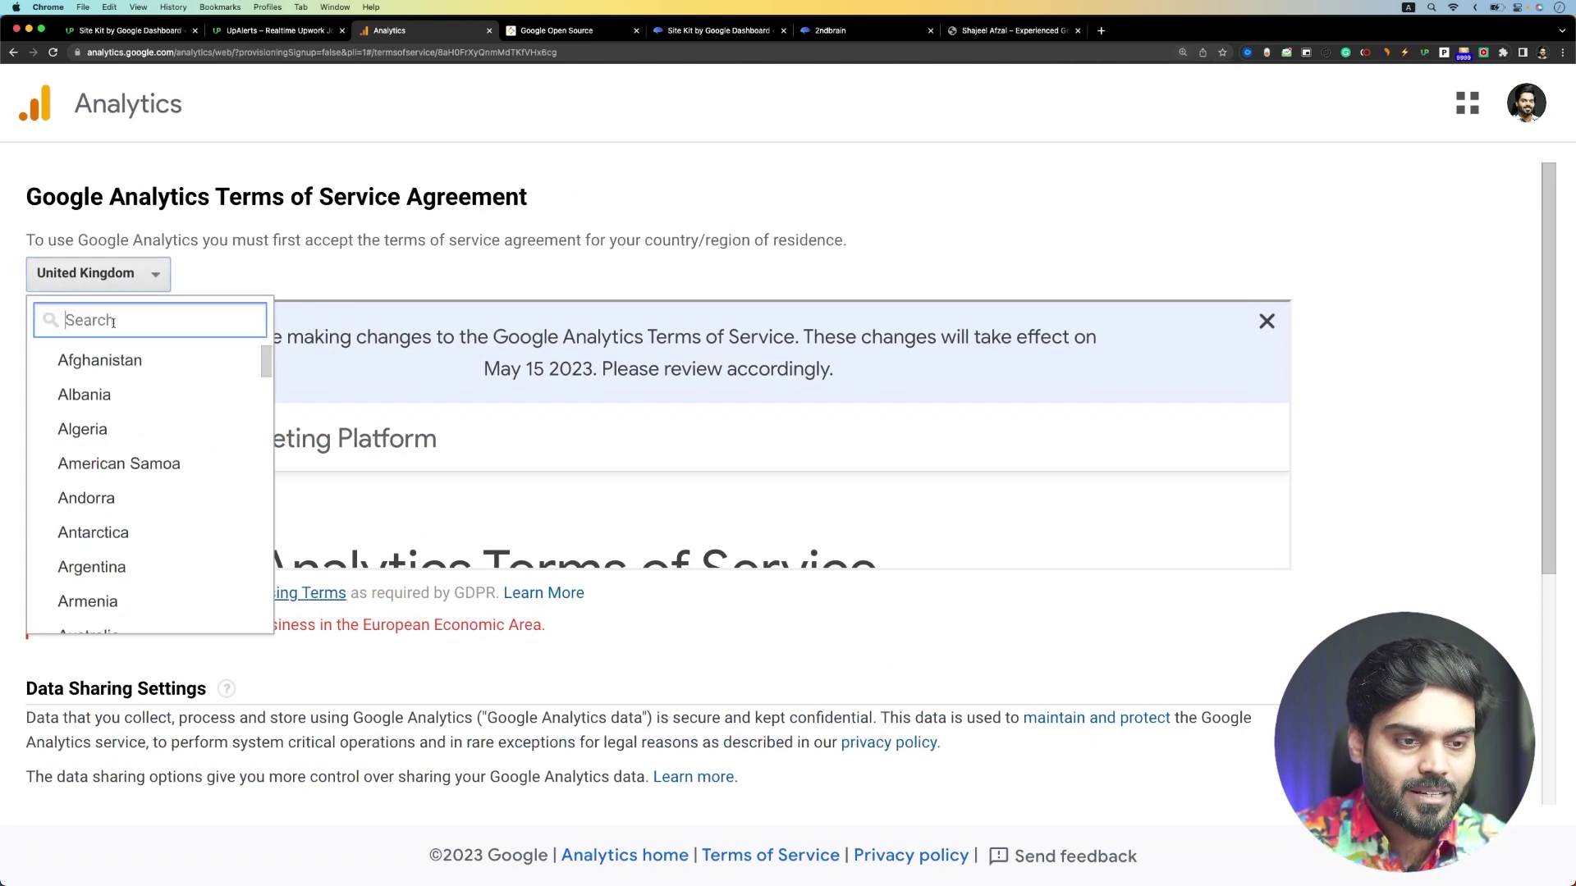
text(paki)
click(107, 370)
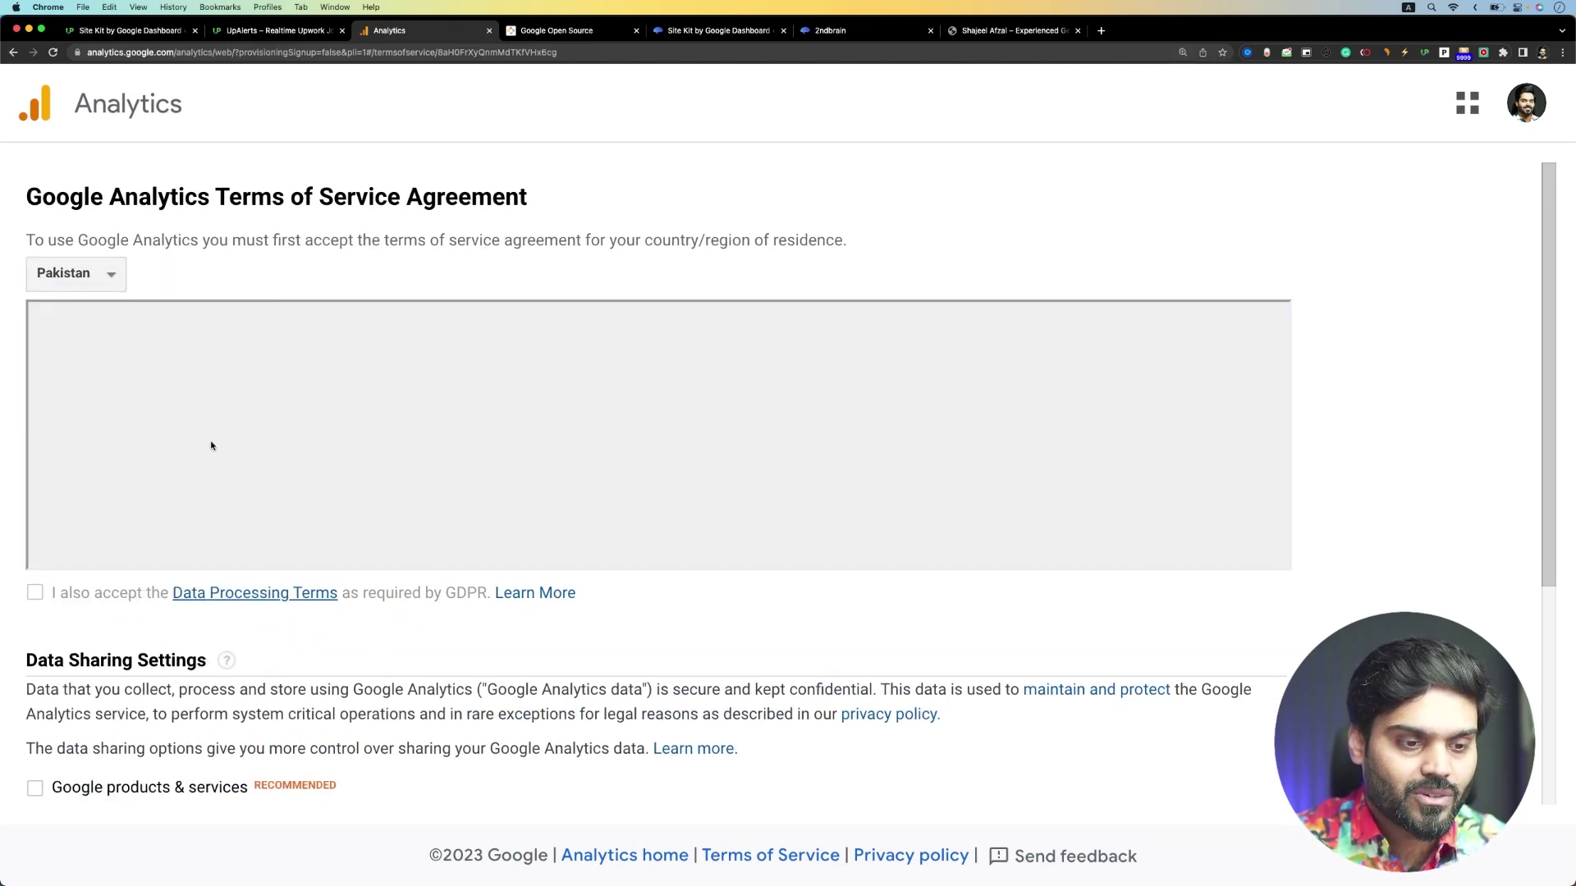
Step: Accept the GDPR Data Processing Terms, and enable Google products & services data sharing with its Measurement Controller-Controller Data Protection Terms accepted
click(36, 594)
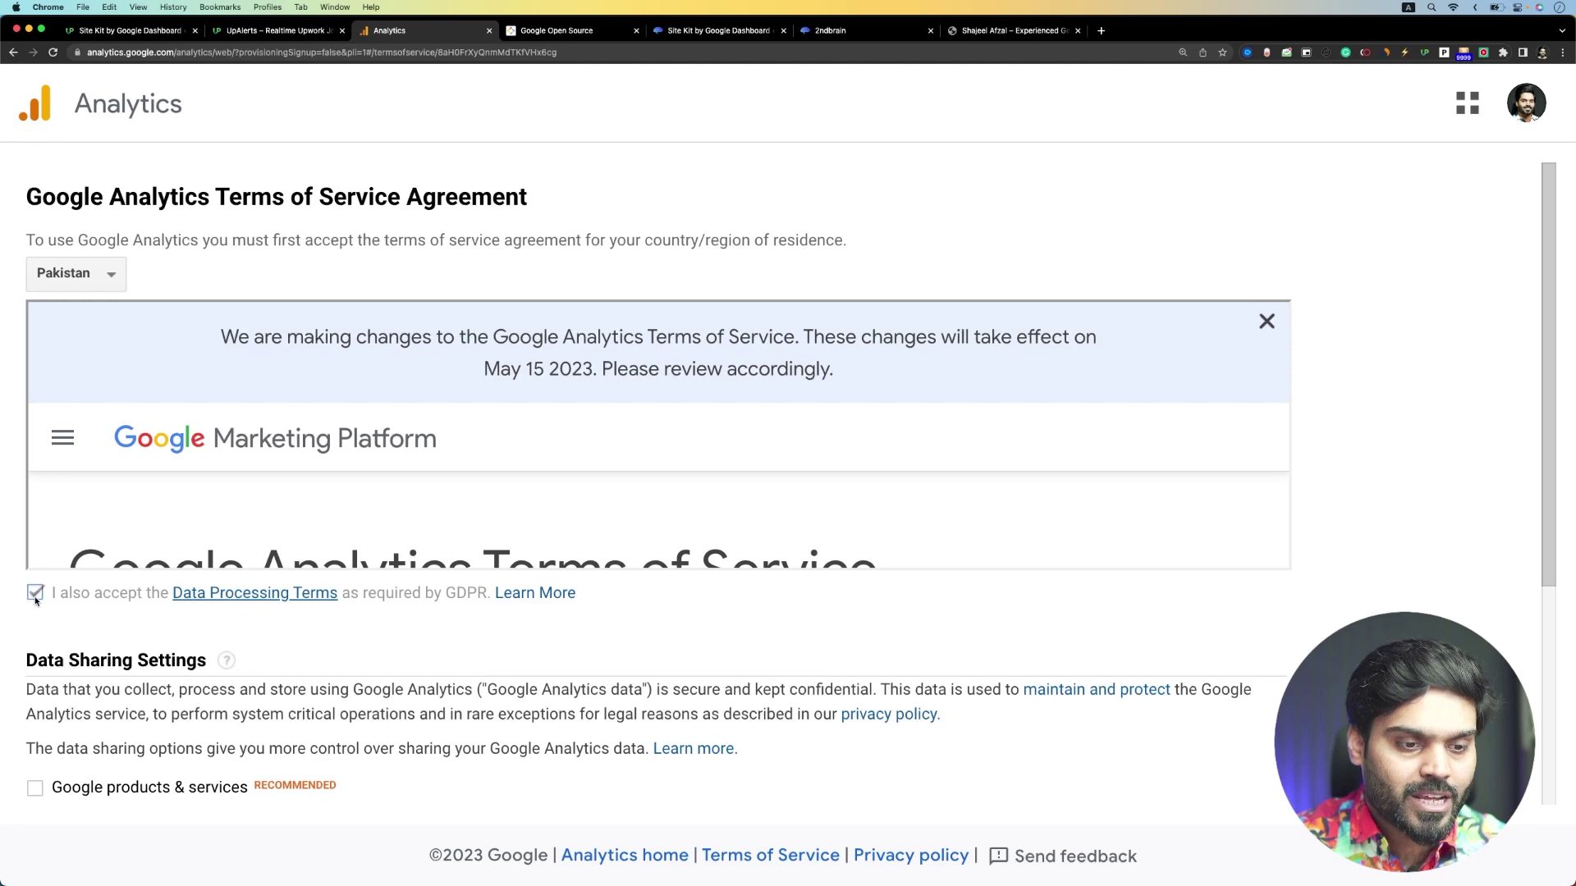
scroll(84, 650, down, 5)
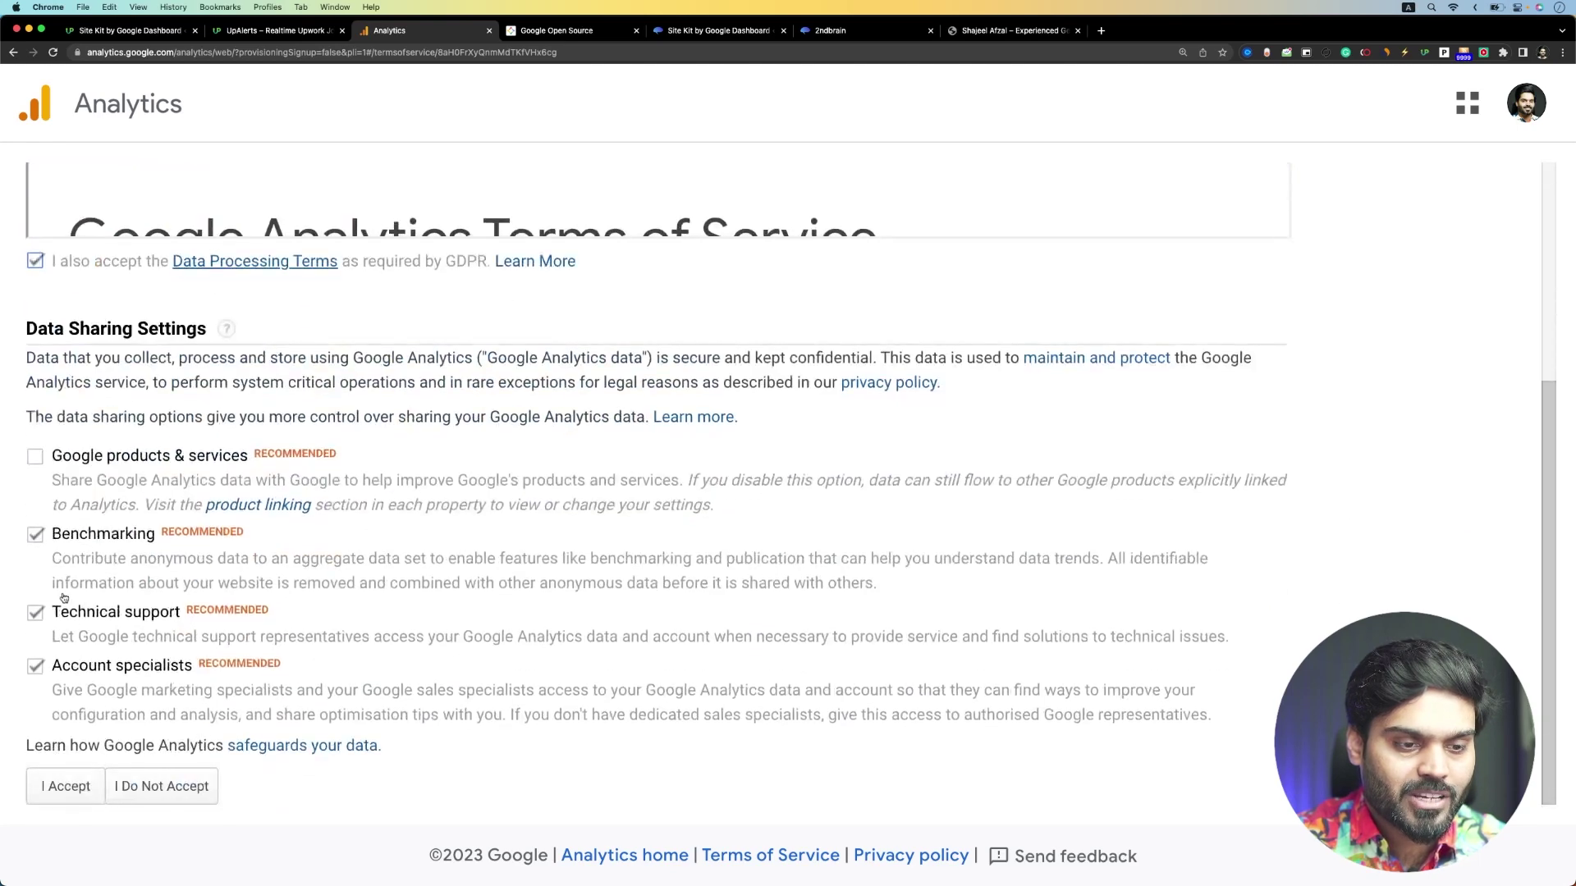
click(35, 457)
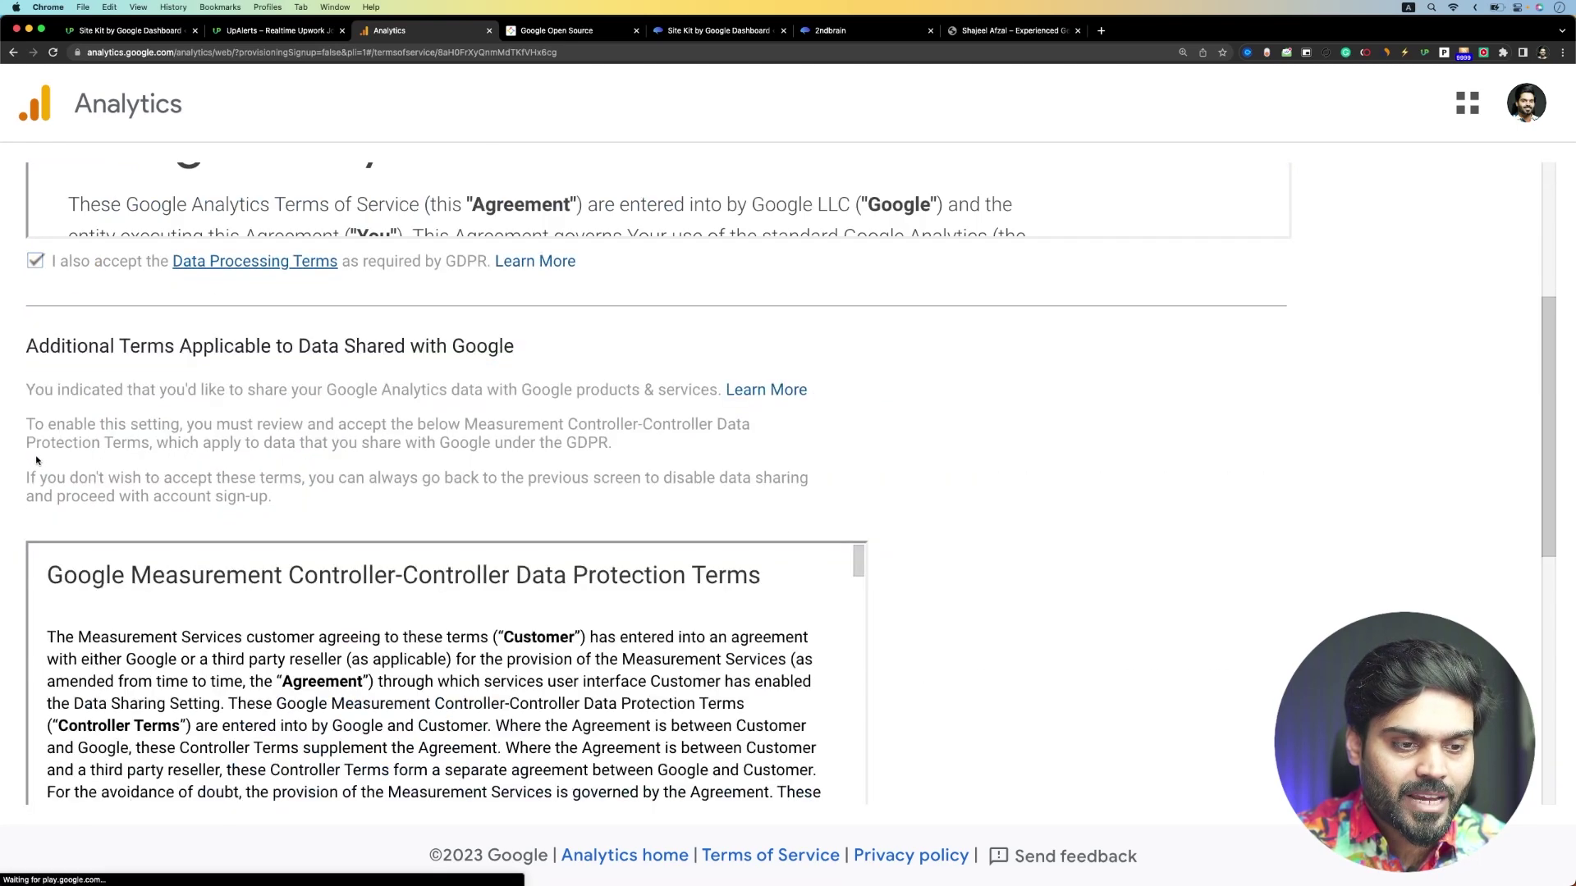
scroll(72, 350, up, 5)
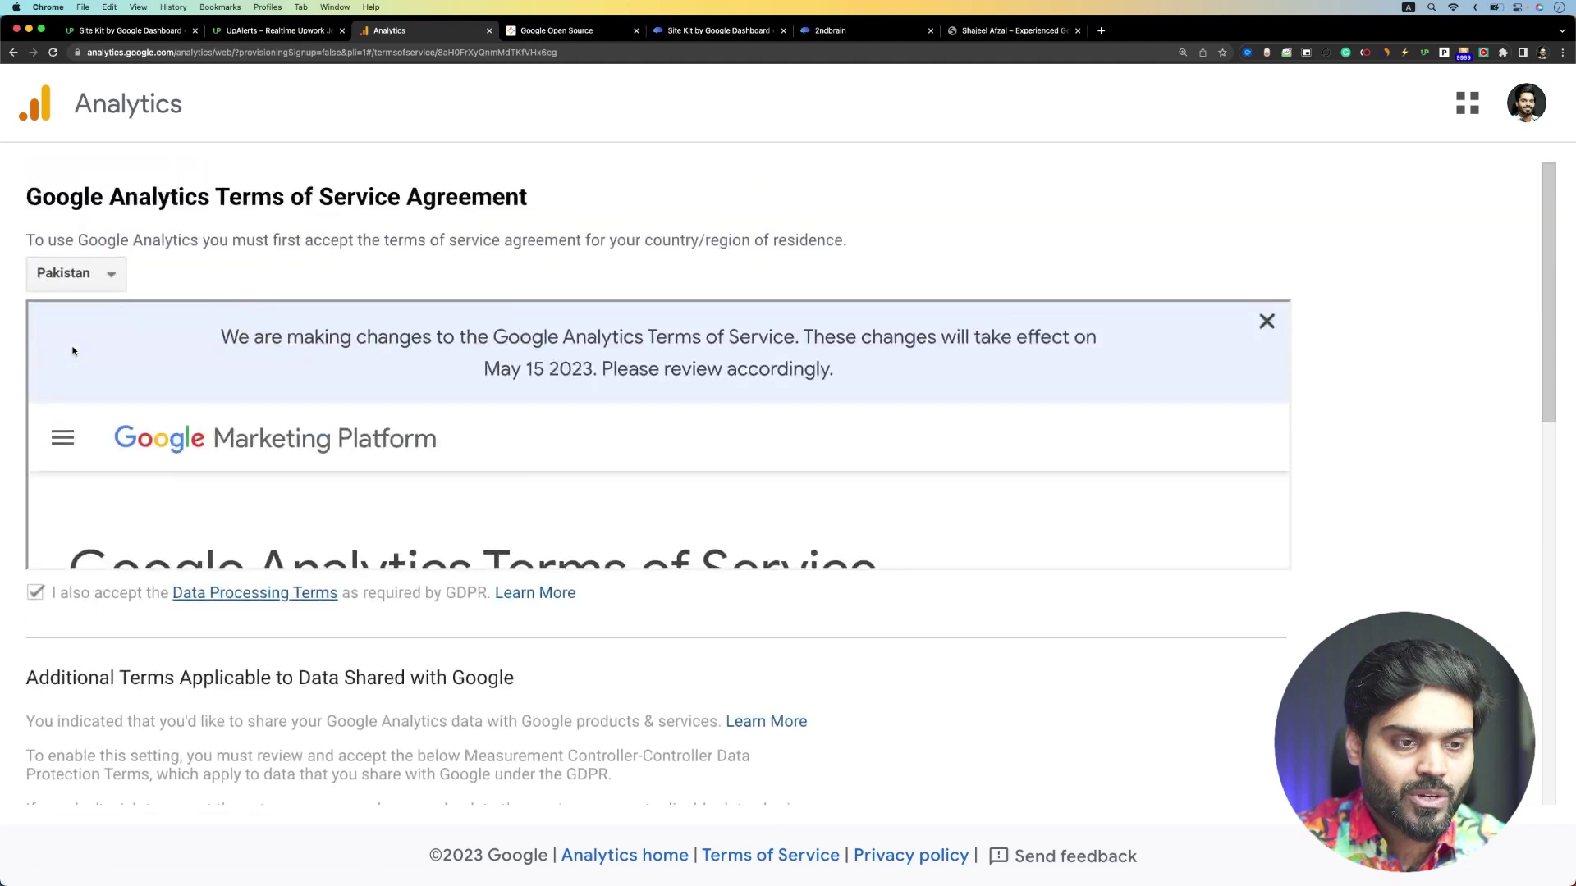
scroll(39, 540, down, 8)
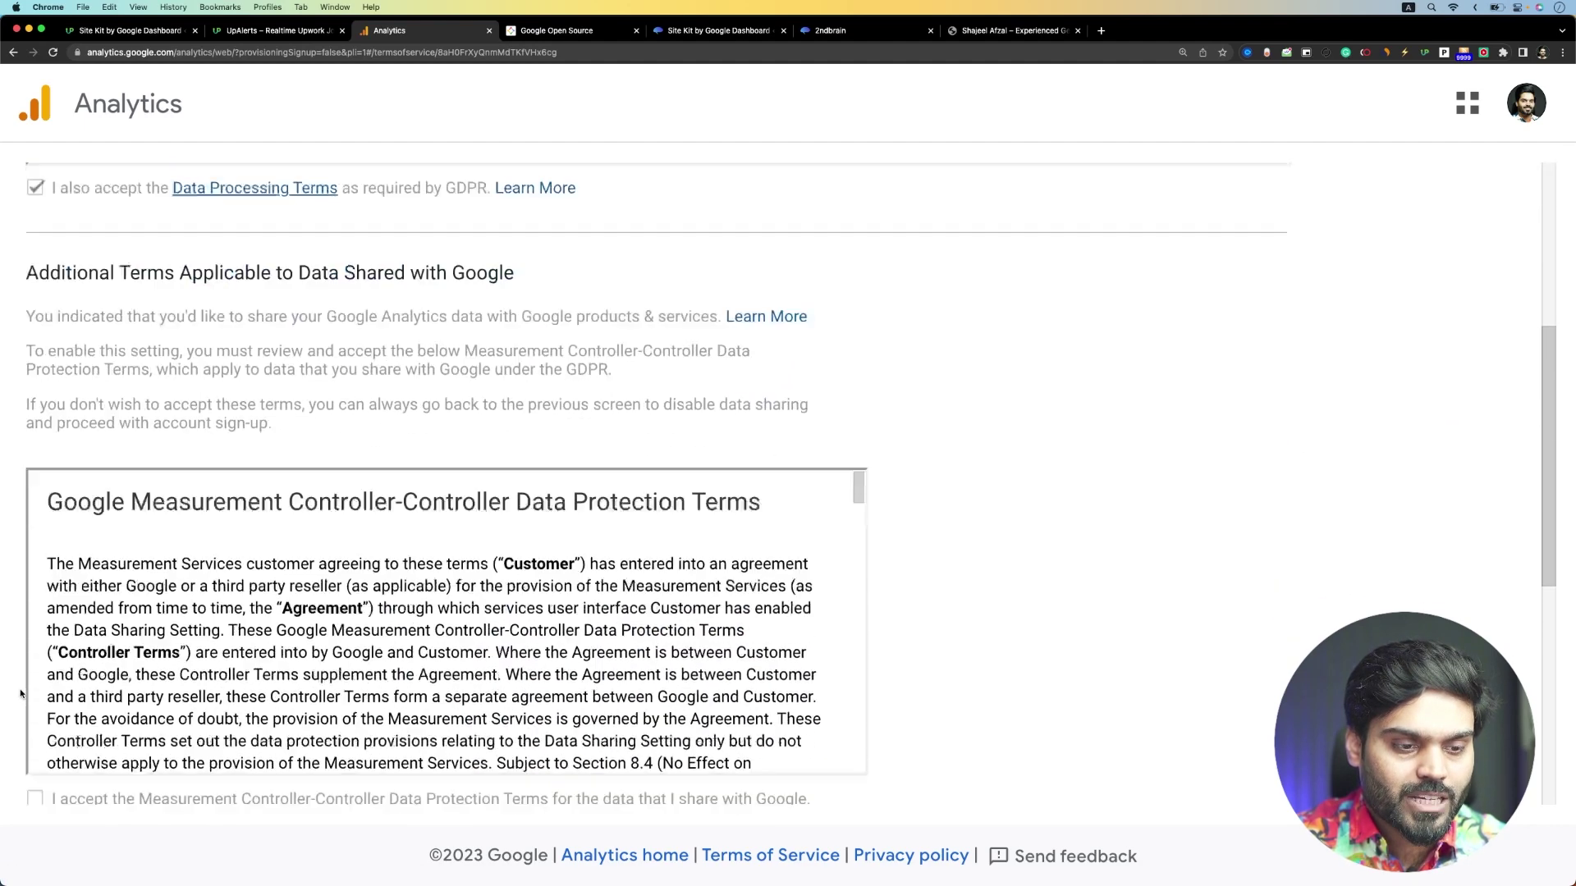
click(35, 517)
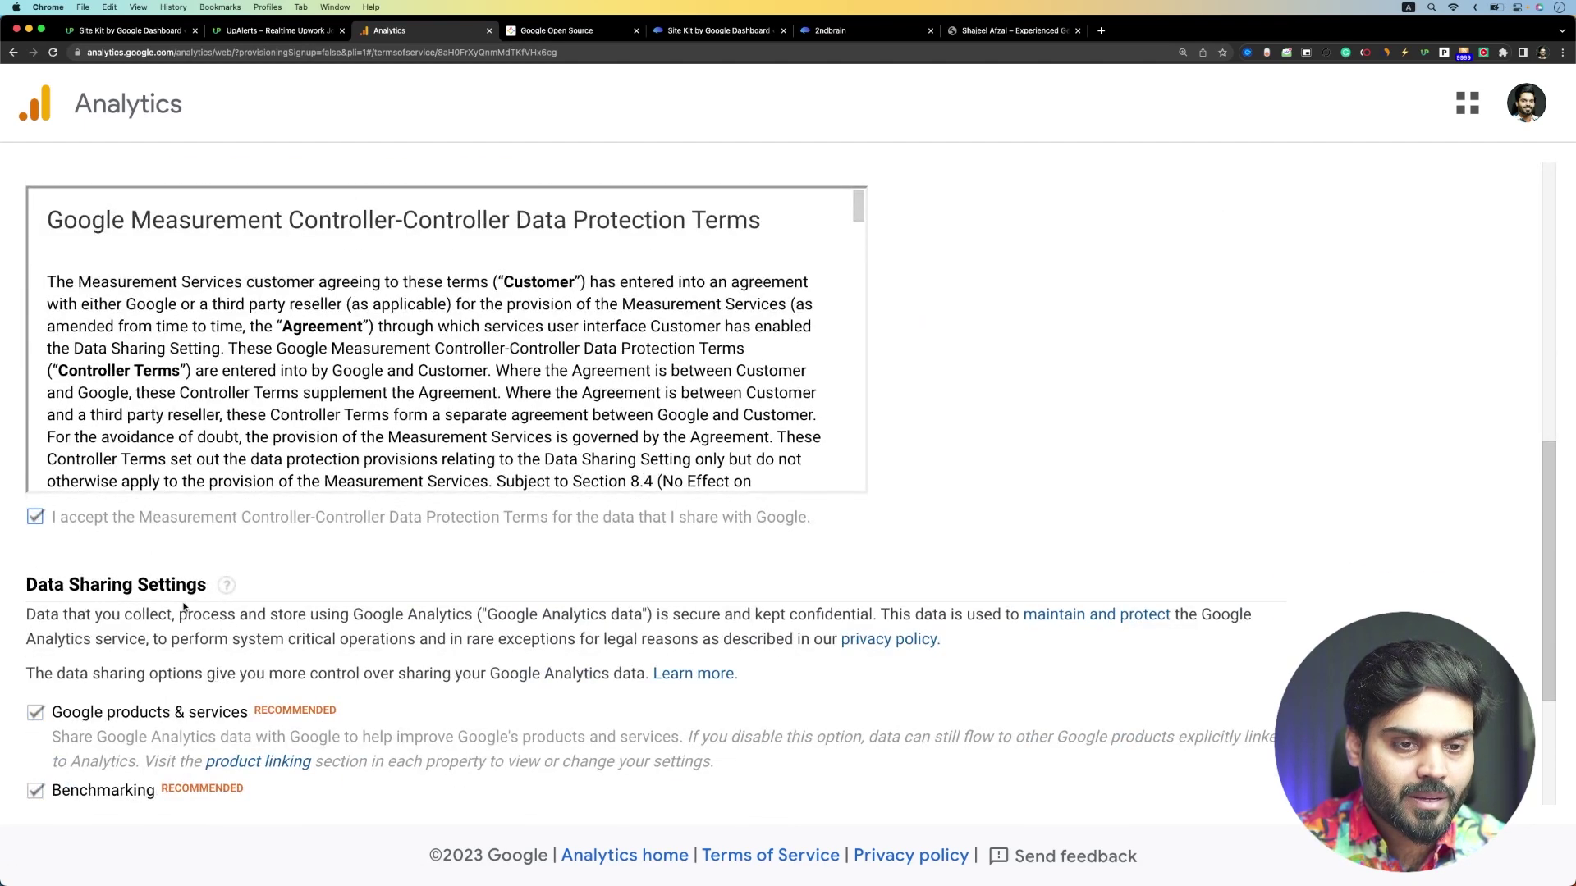
Step: Accept the Google Analytics Terms of Service Agreement and go to the Site Kit dashboard
scroll(183, 598, down, 3)
click(69, 786)
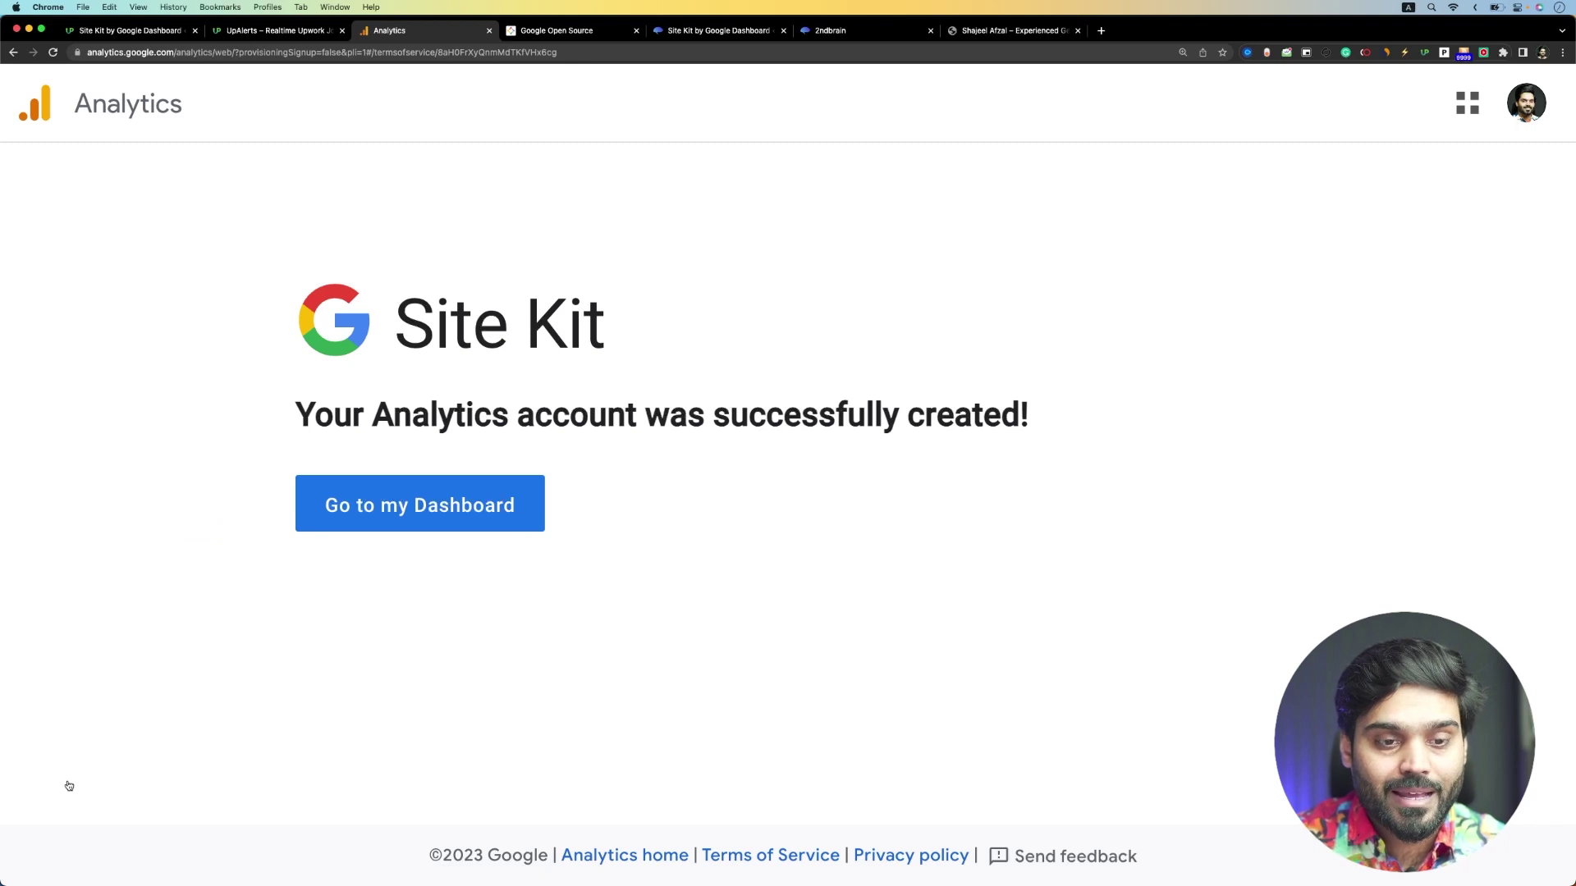
click(446, 513)
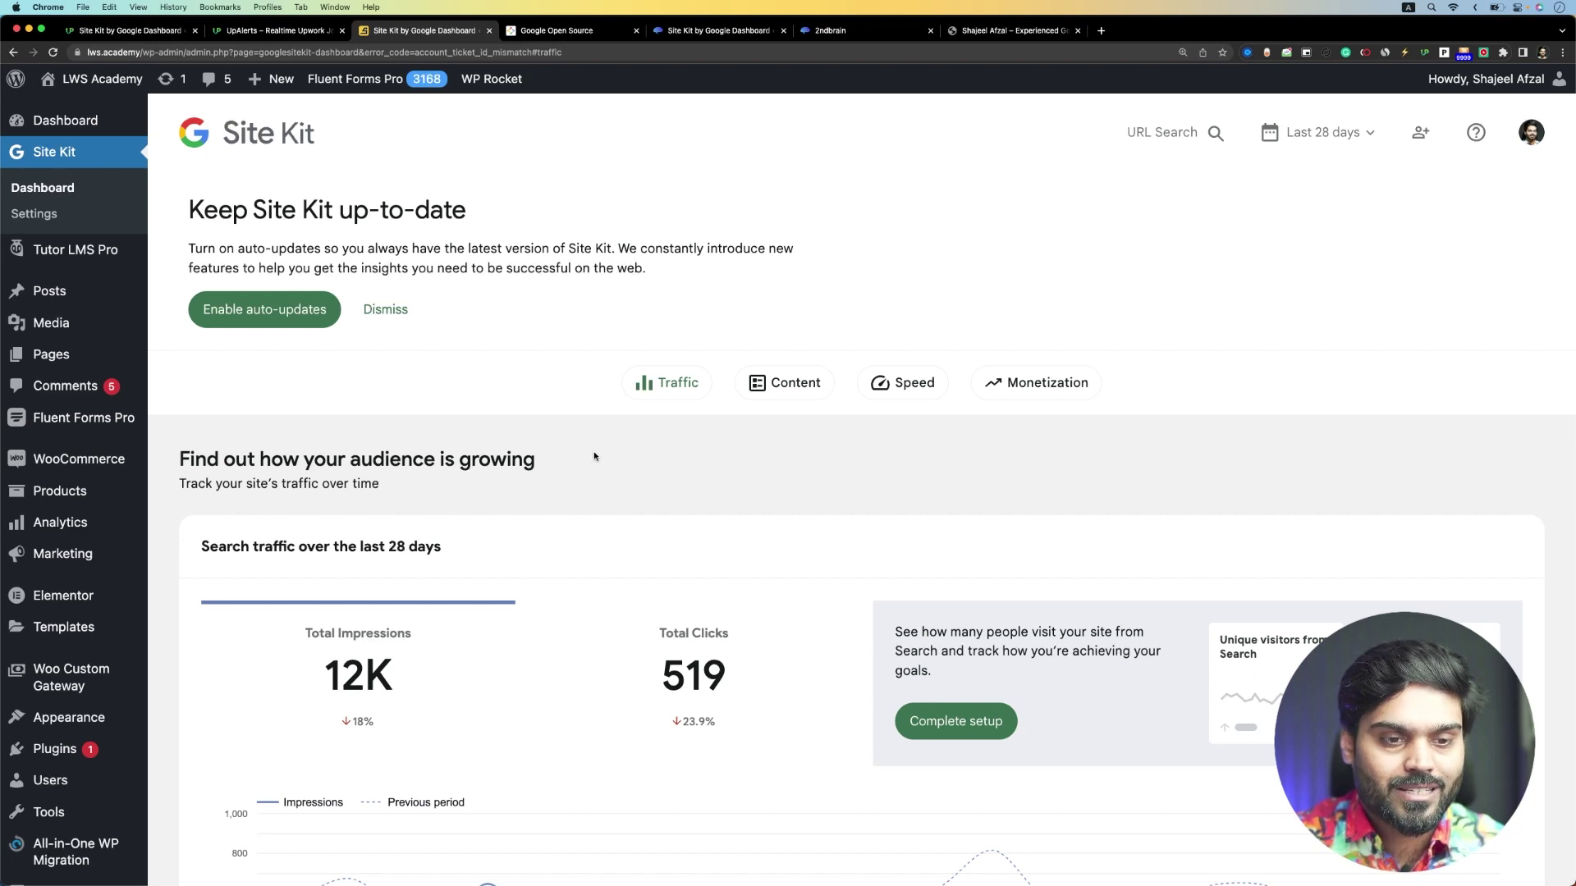
Step: Enable auto-updates for the Site Kit plugin from its dashboard notice
scroll(449, 455, down, 1)
scroll(448, 455, up, 1)
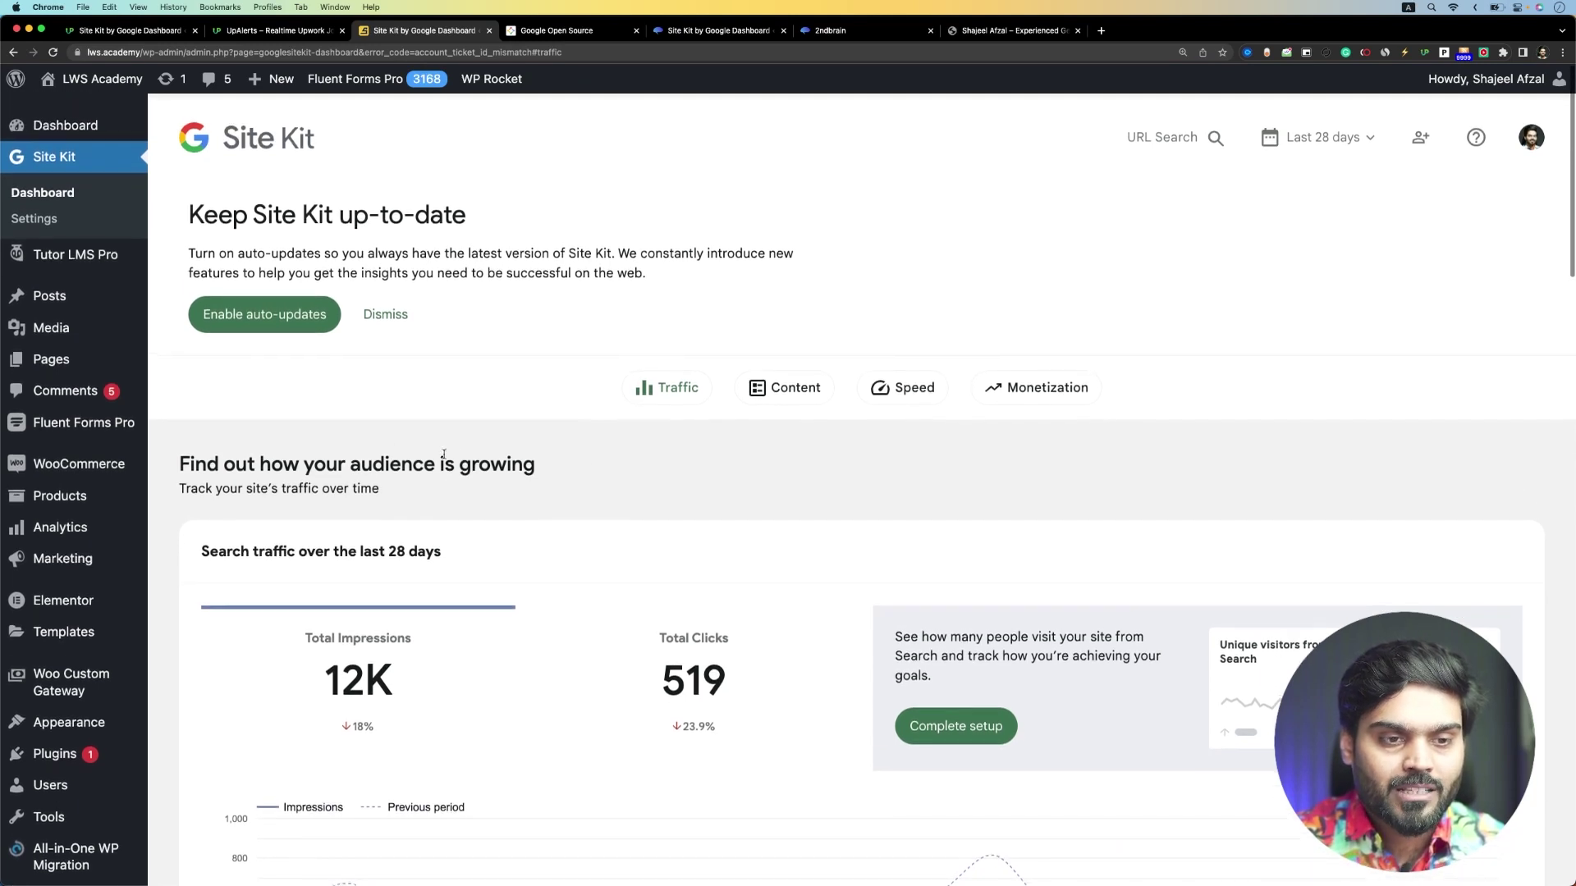
click(283, 327)
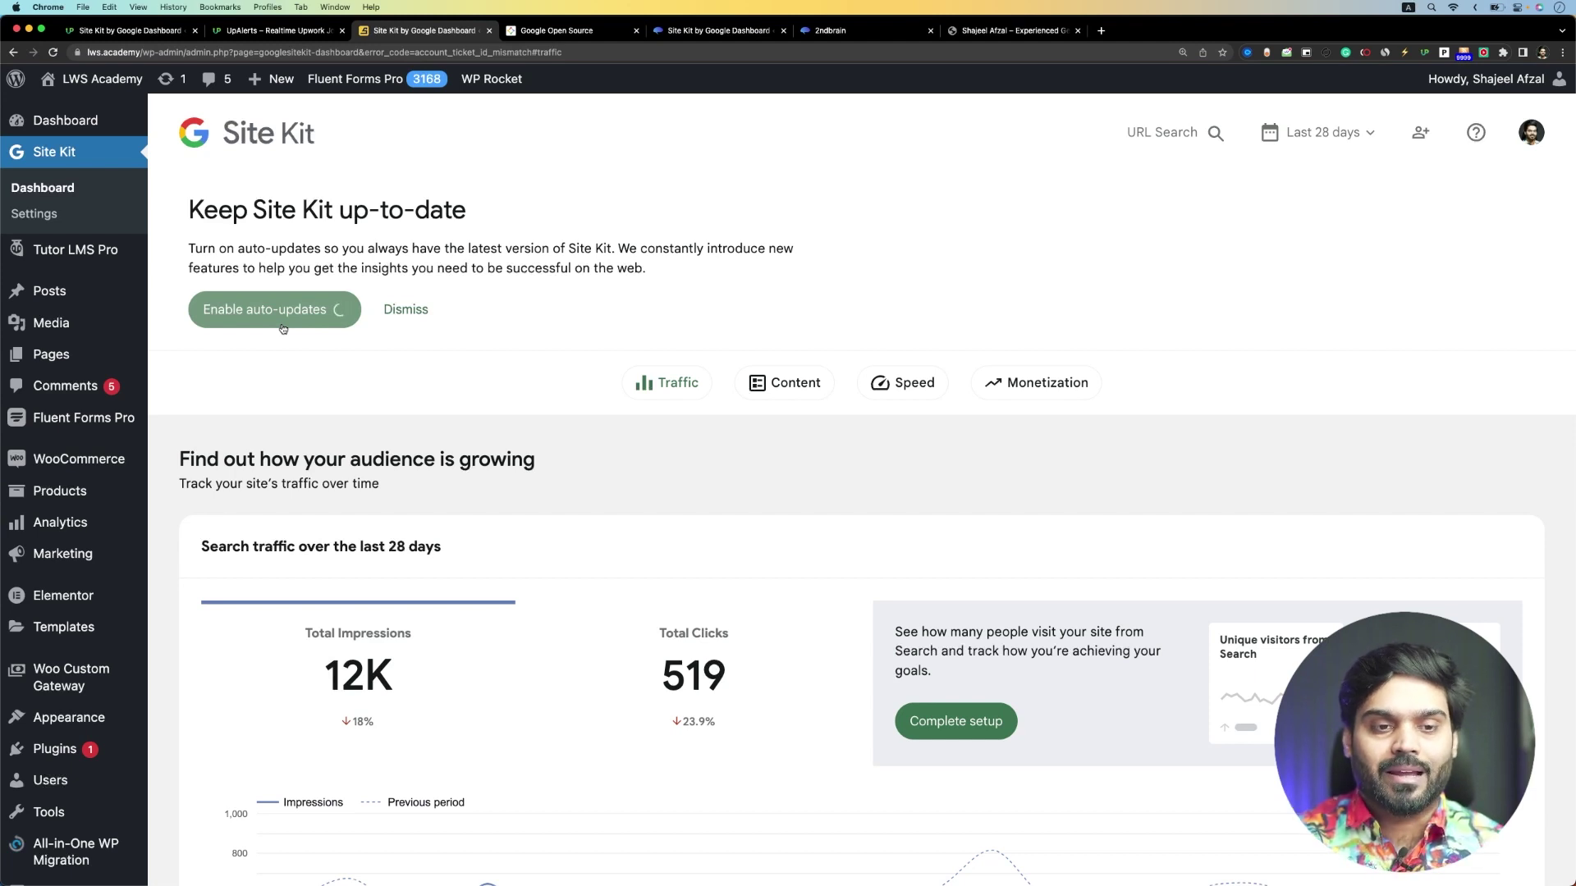
click(237, 316)
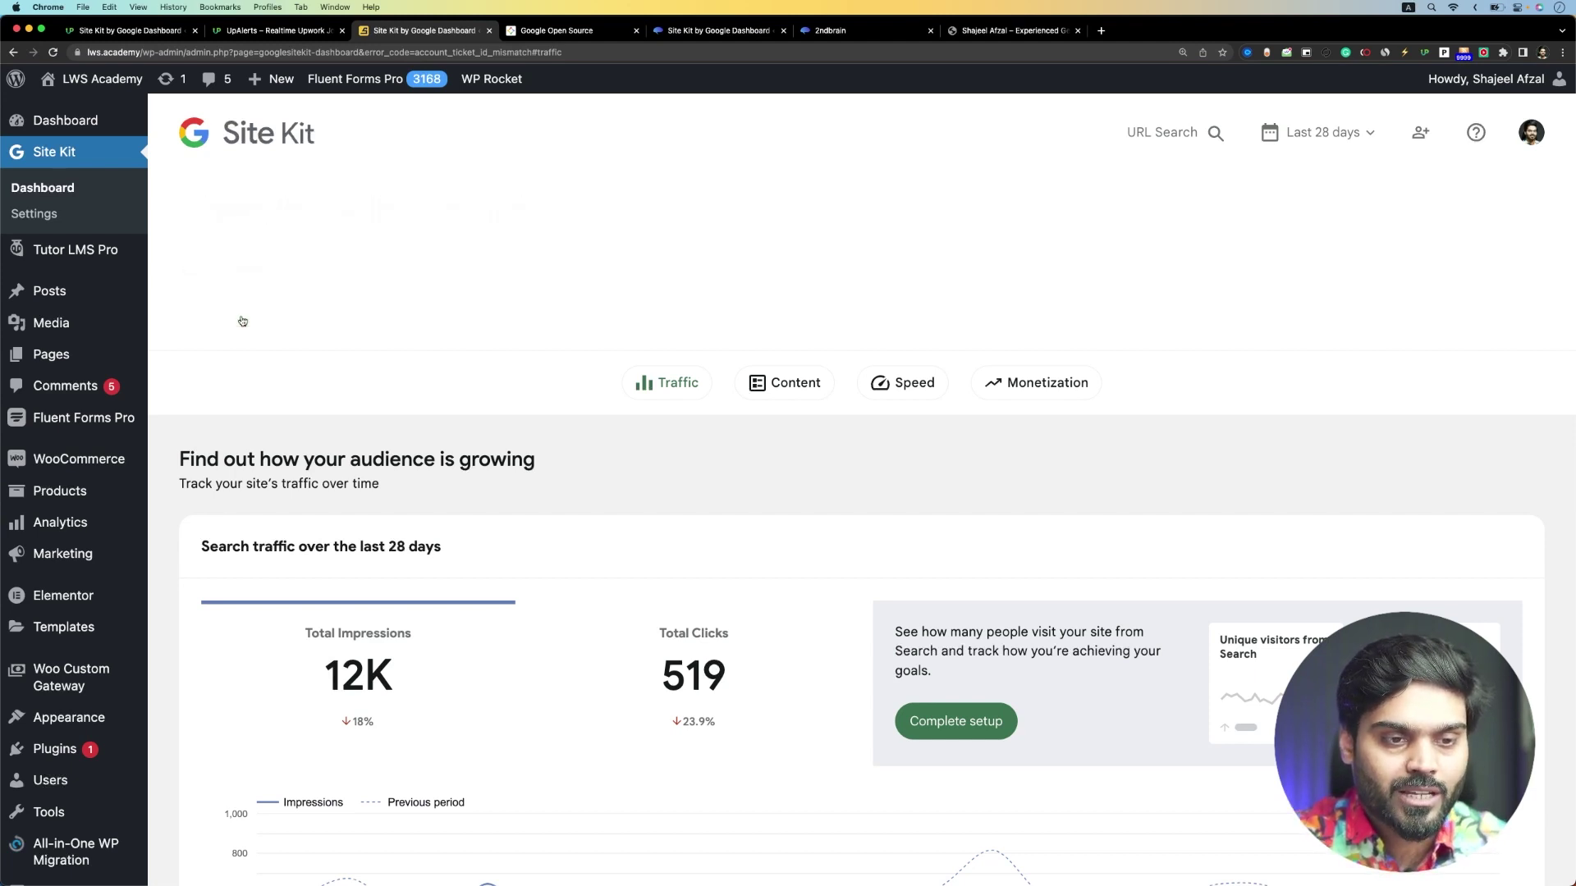
Step: Examine the dashboard's search traffic over the last 28 days, top search queries and visitor experience section
scroll(656, 398, down, 3)
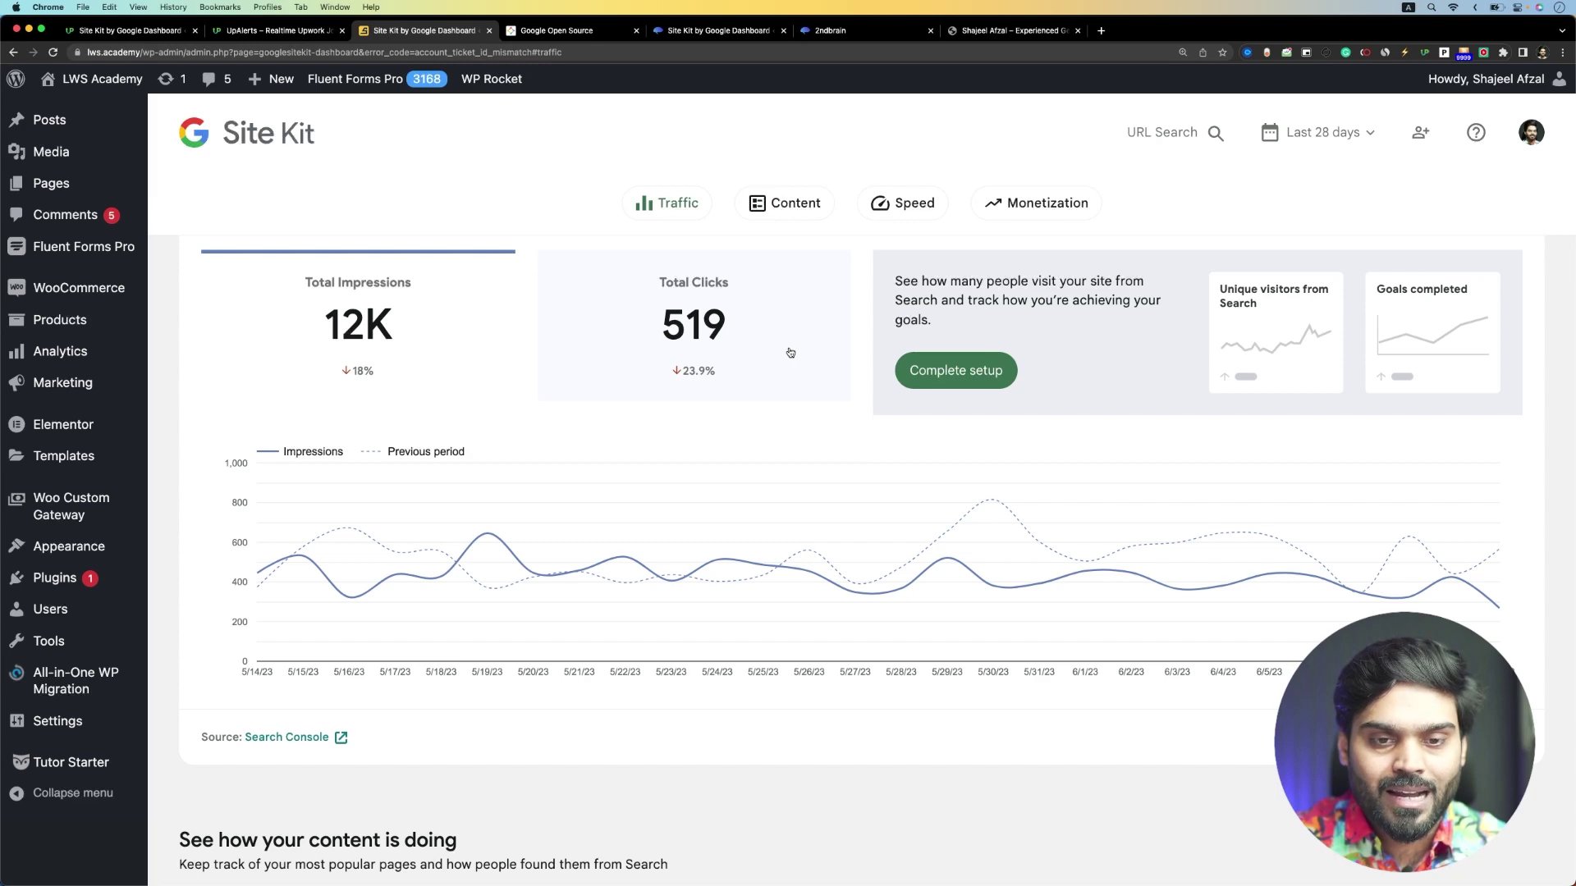
scroll(789, 352, down, 10)
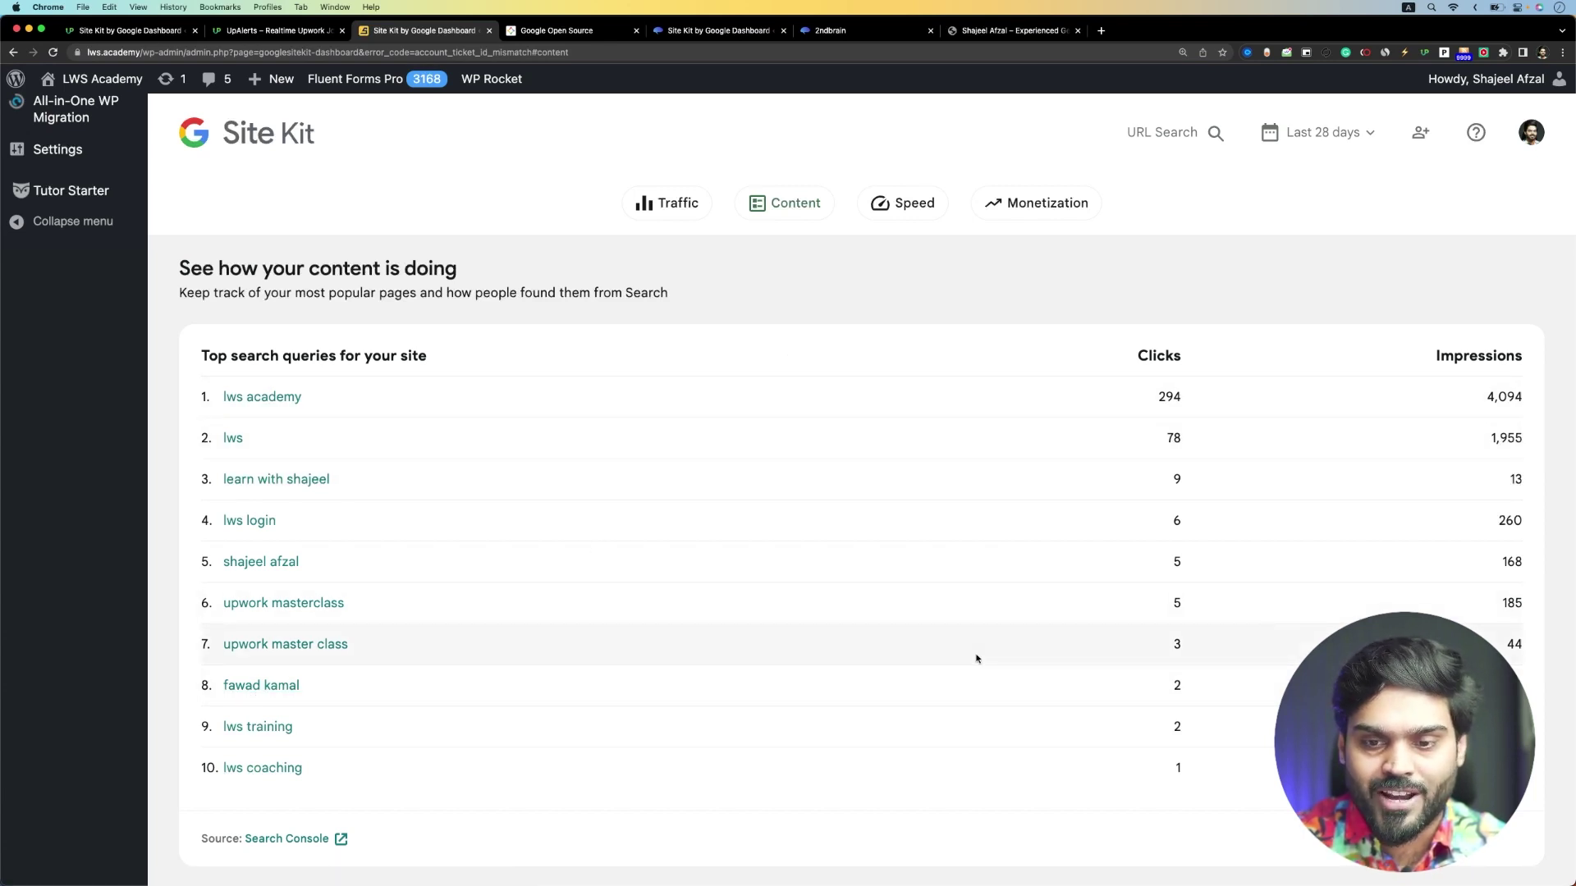
scroll(977, 659, down, 7)
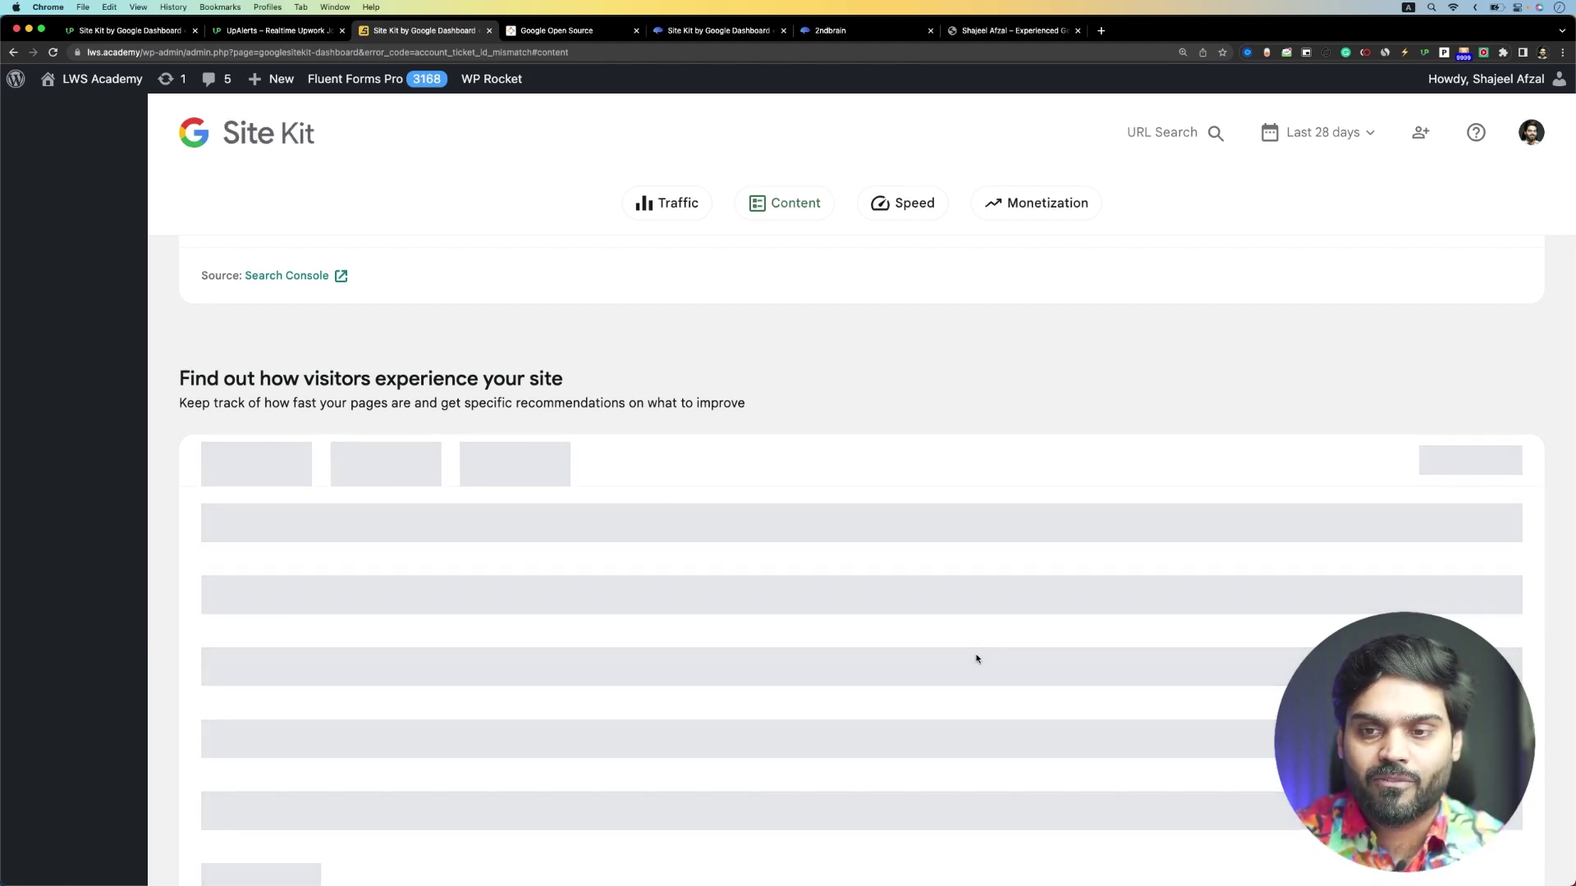
Step: Complete the Analytics setup with account LWS Academy, property lws.academy and view All Web Site Data, and dismiss the congratulations notice
scroll(976, 659, down, 8)
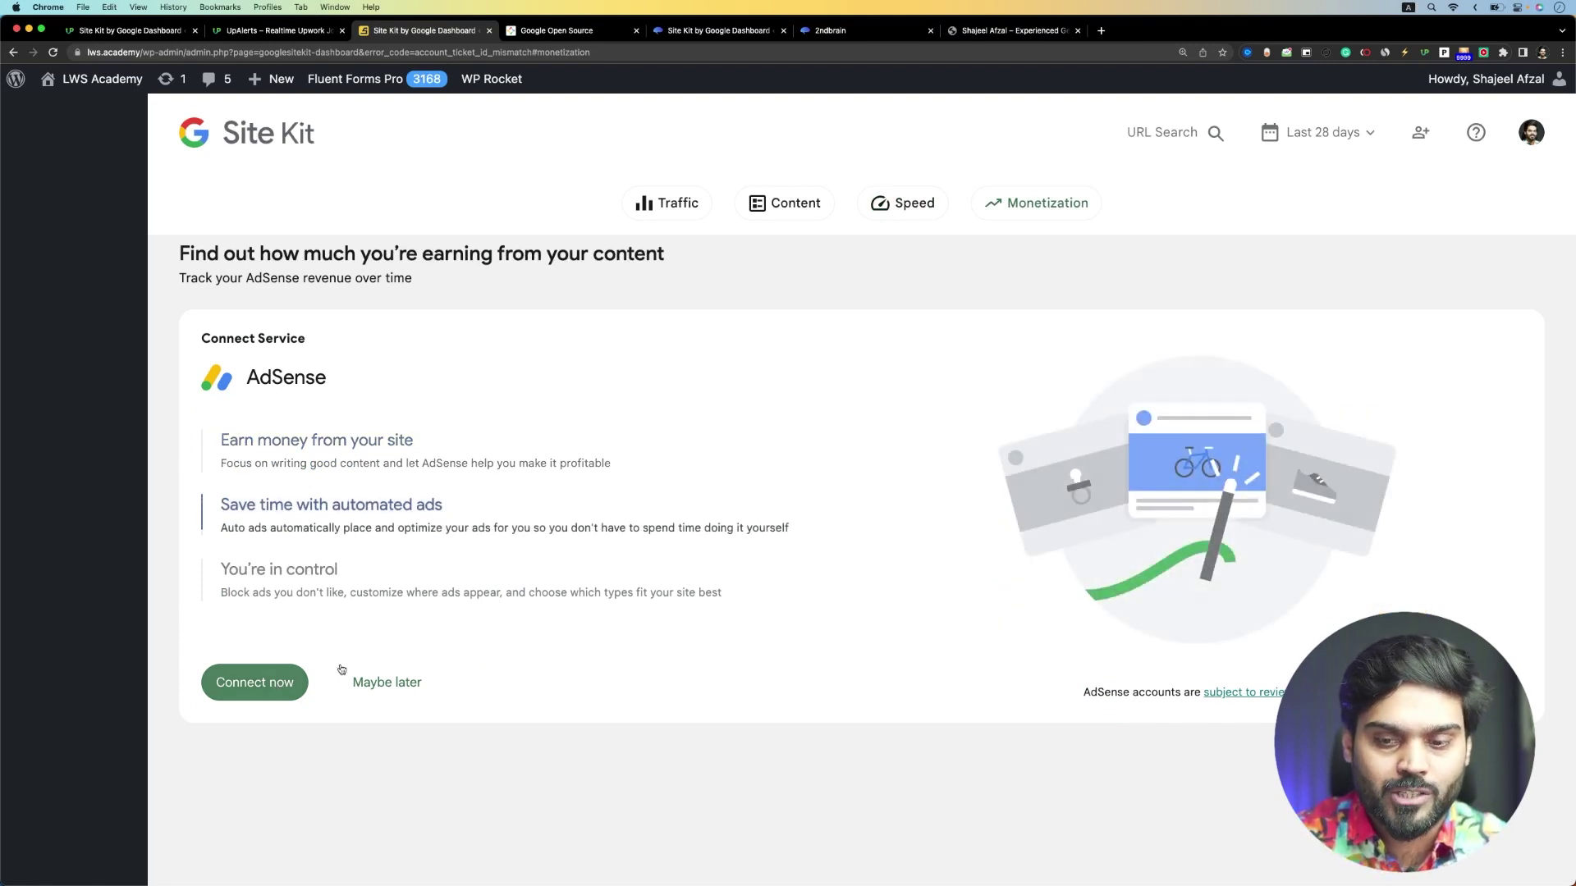
scroll(794, 652, up, 10)
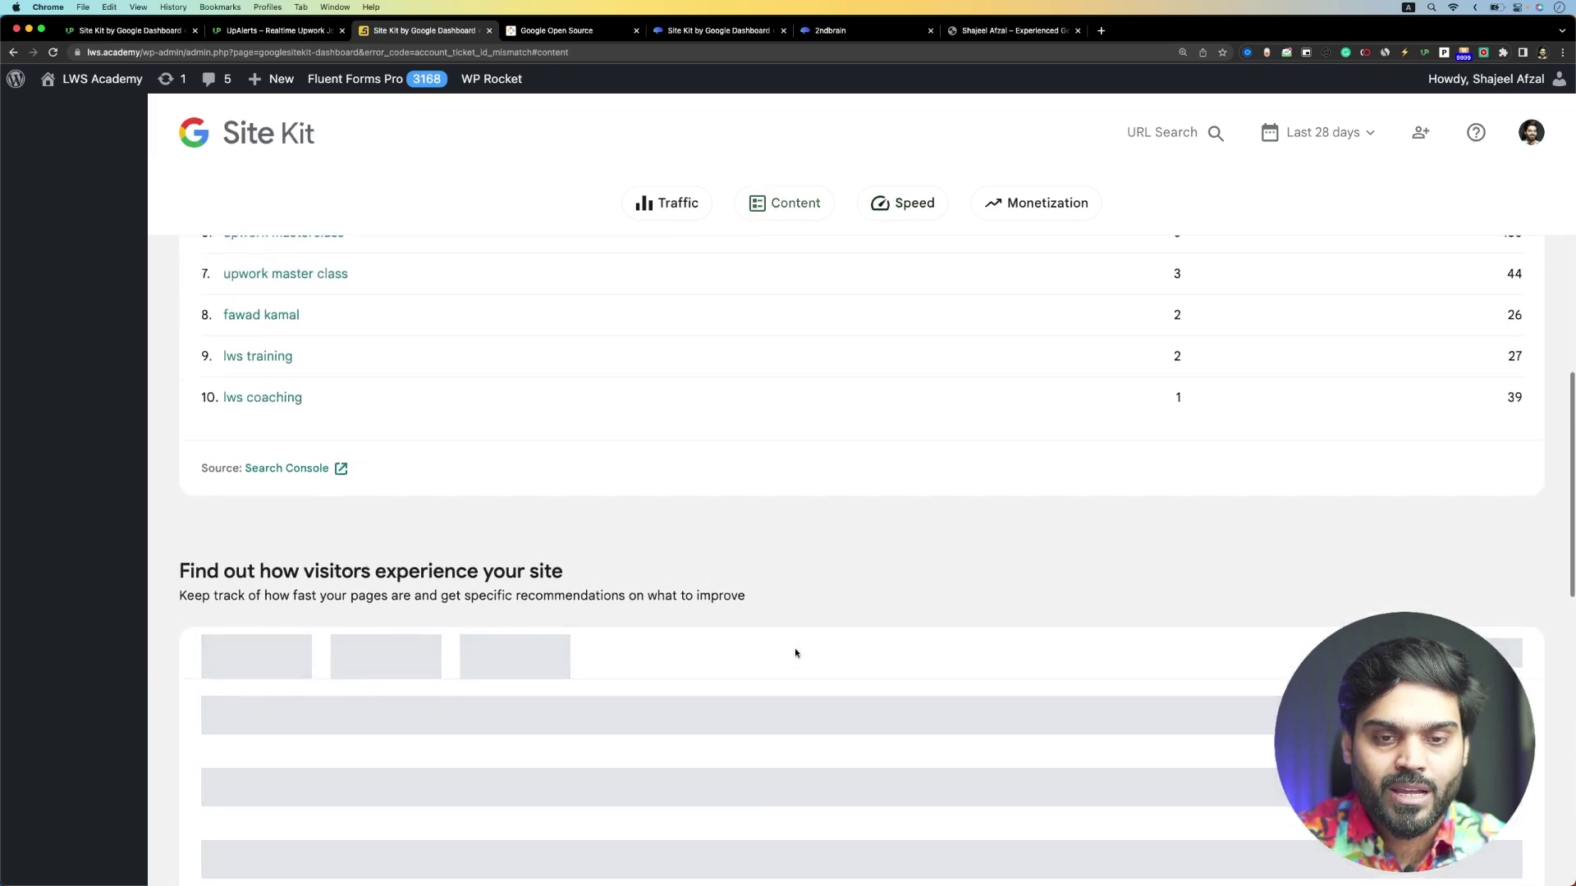
scroll(794, 652, up, 8)
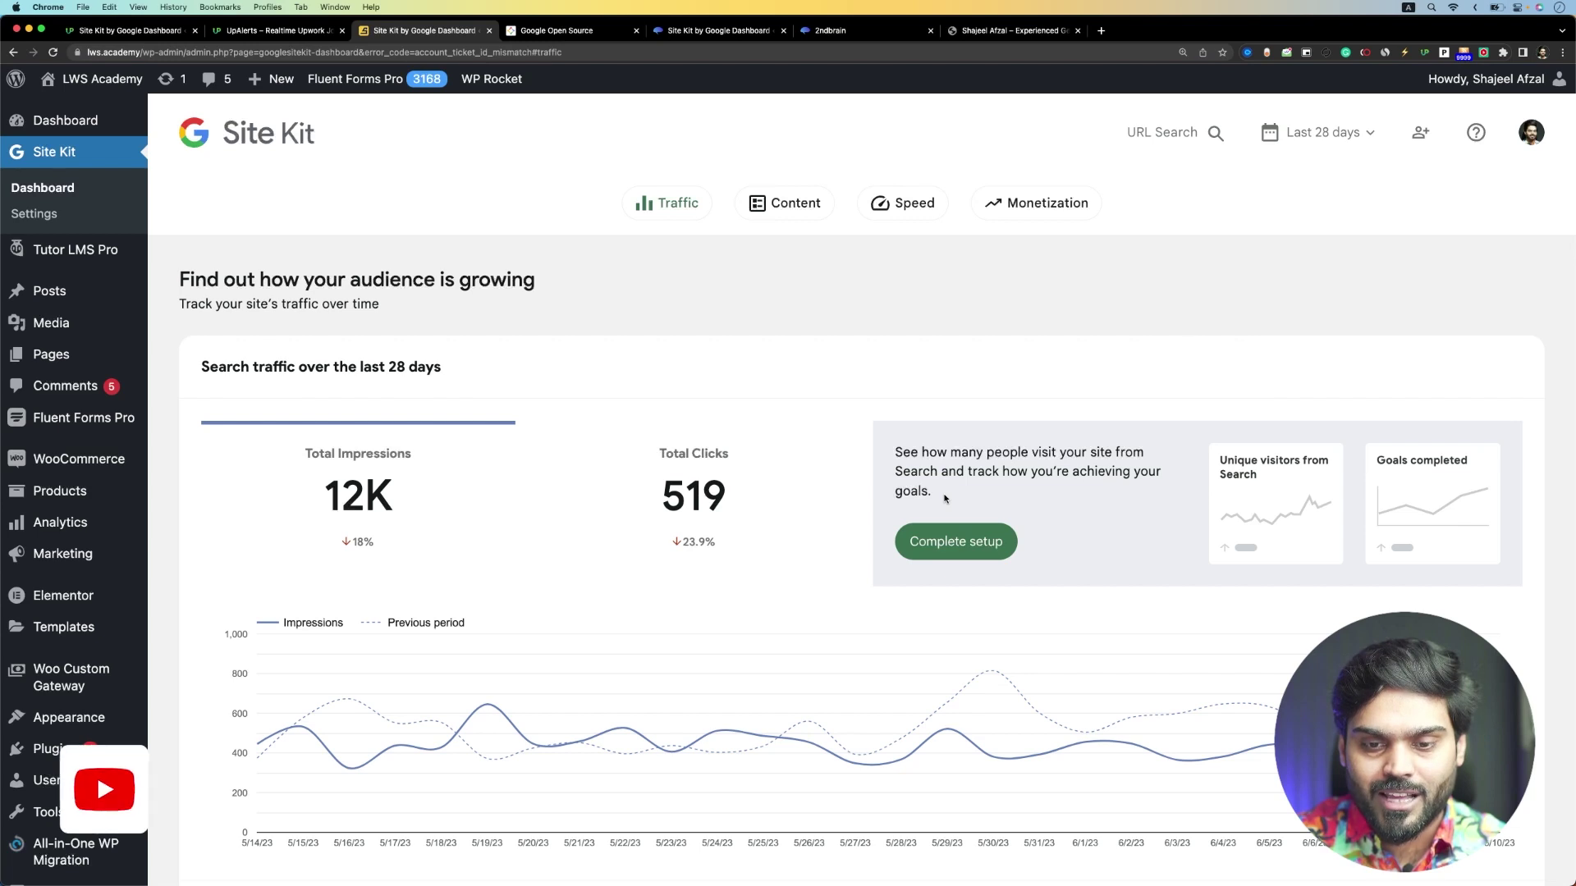
click(948, 542)
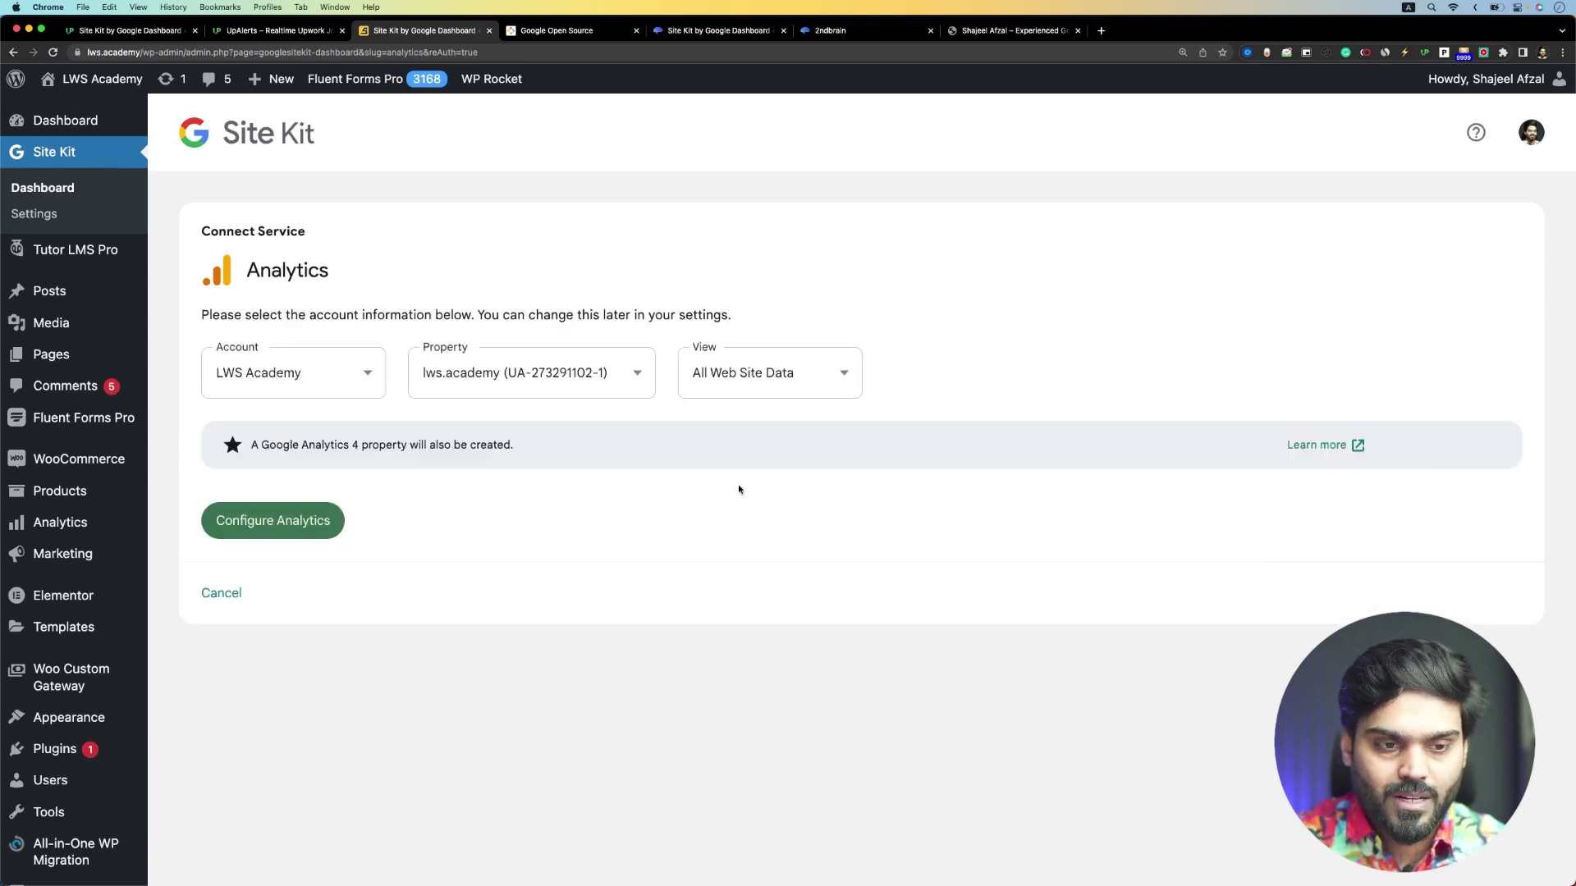
click(310, 526)
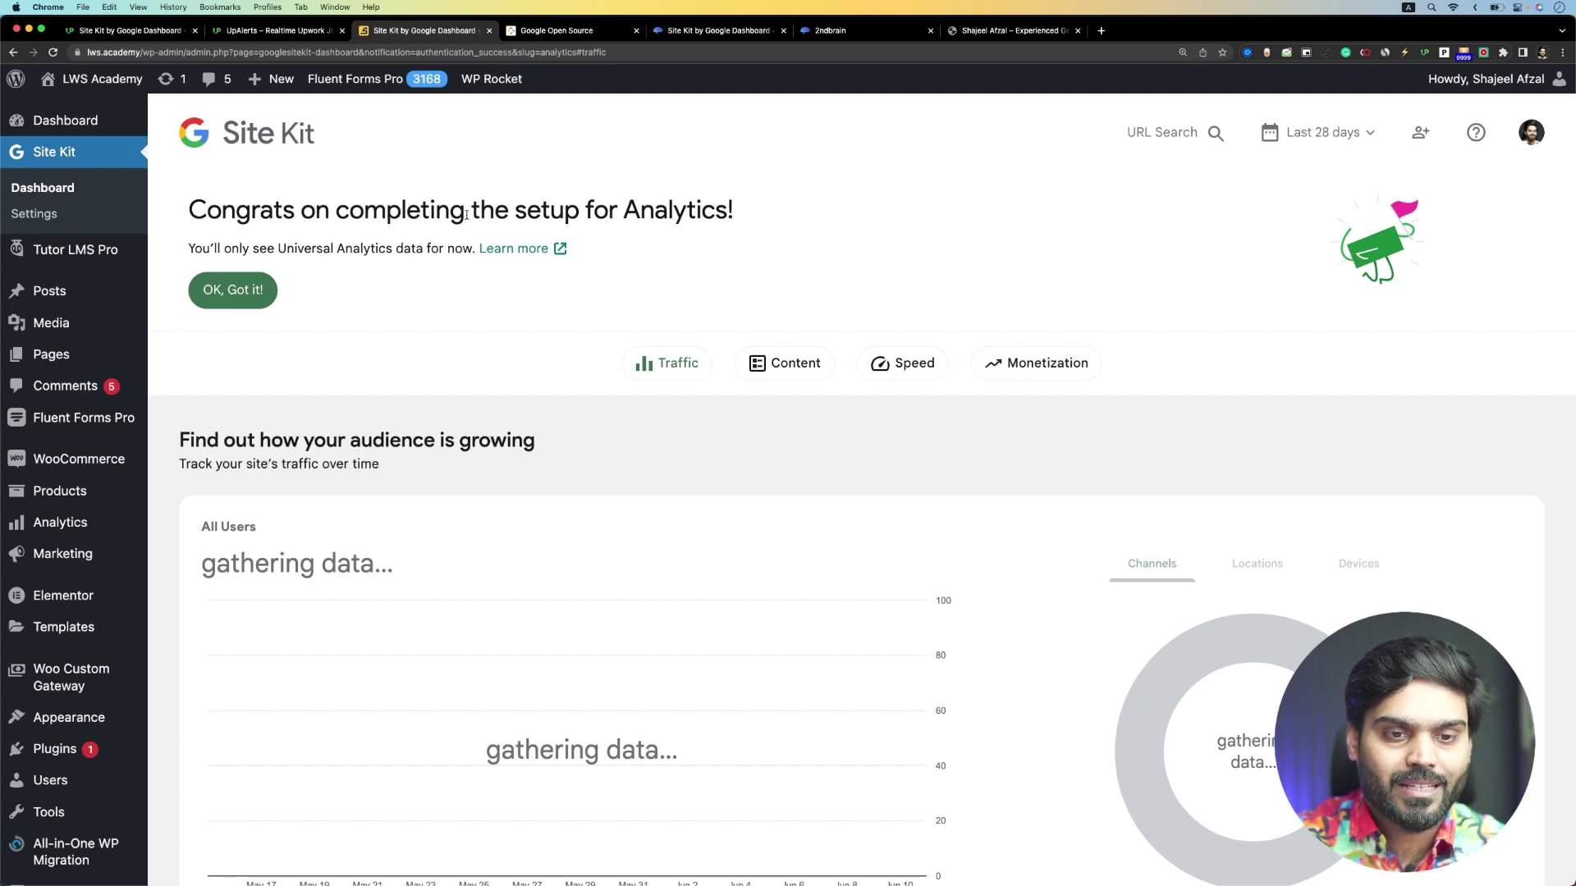
click(251, 295)
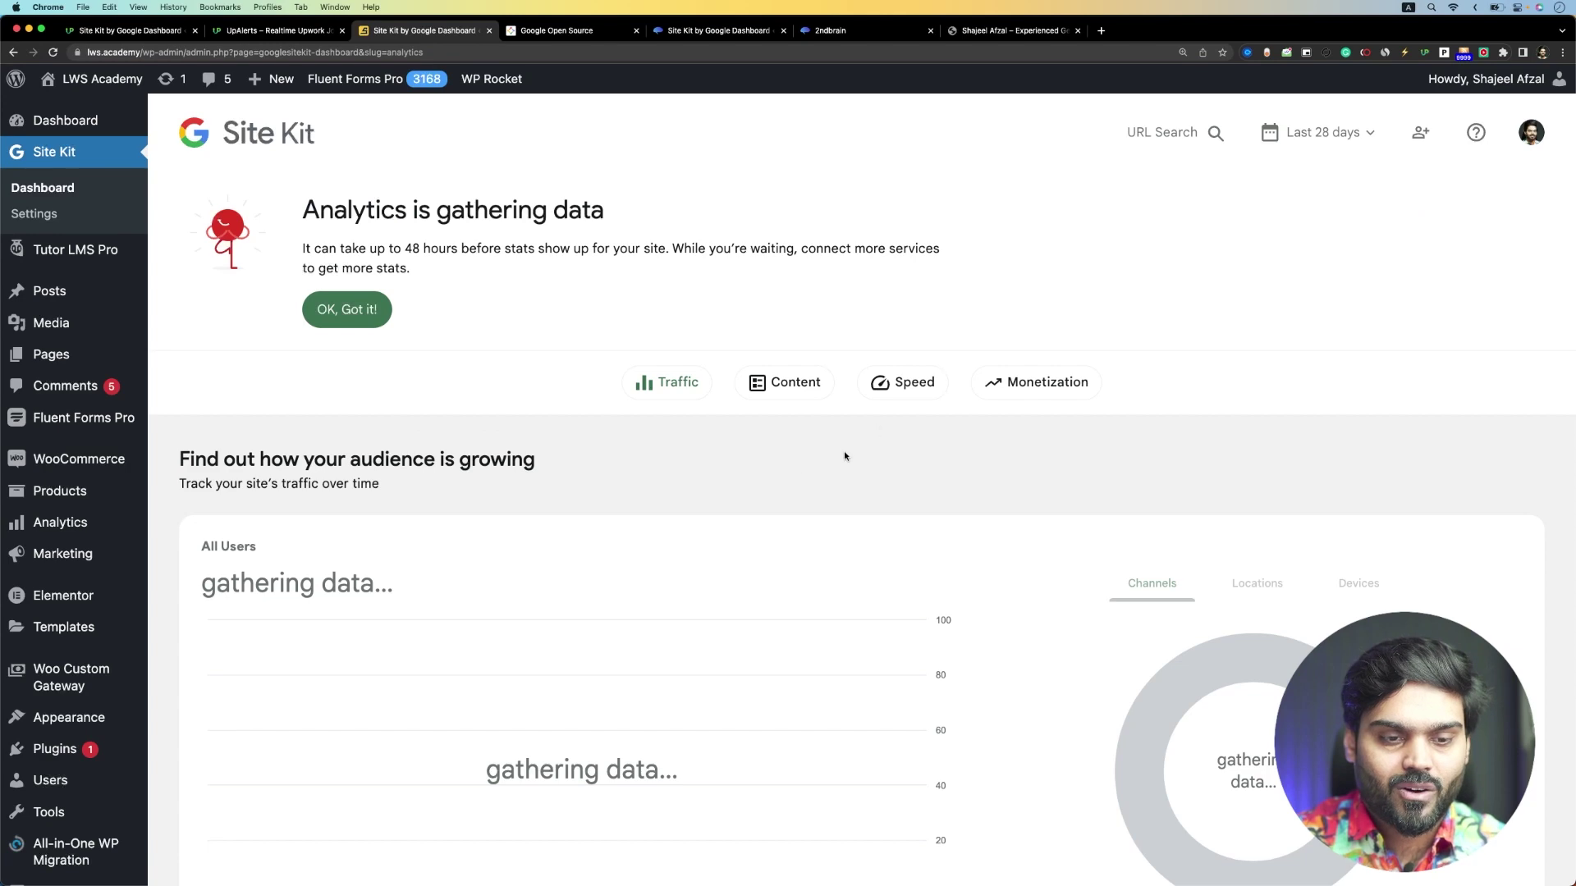
Step: Look over the dashboard's new Analytics cards and dismiss the notice about Analytics gathering data
scroll(546, 472, down, 10)
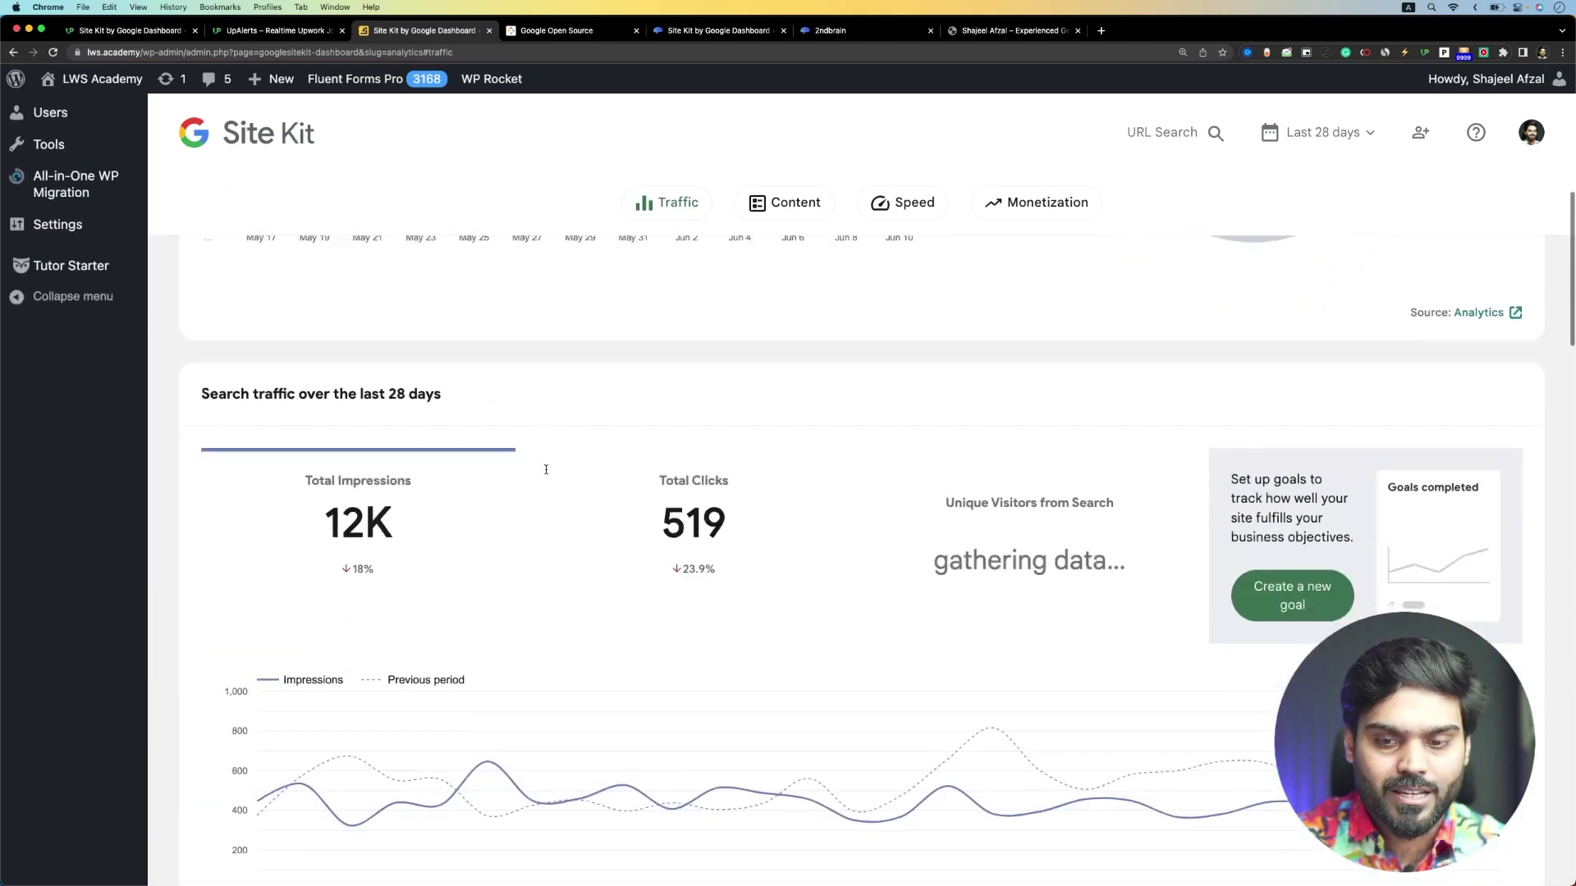
scroll(546, 469, up, 10)
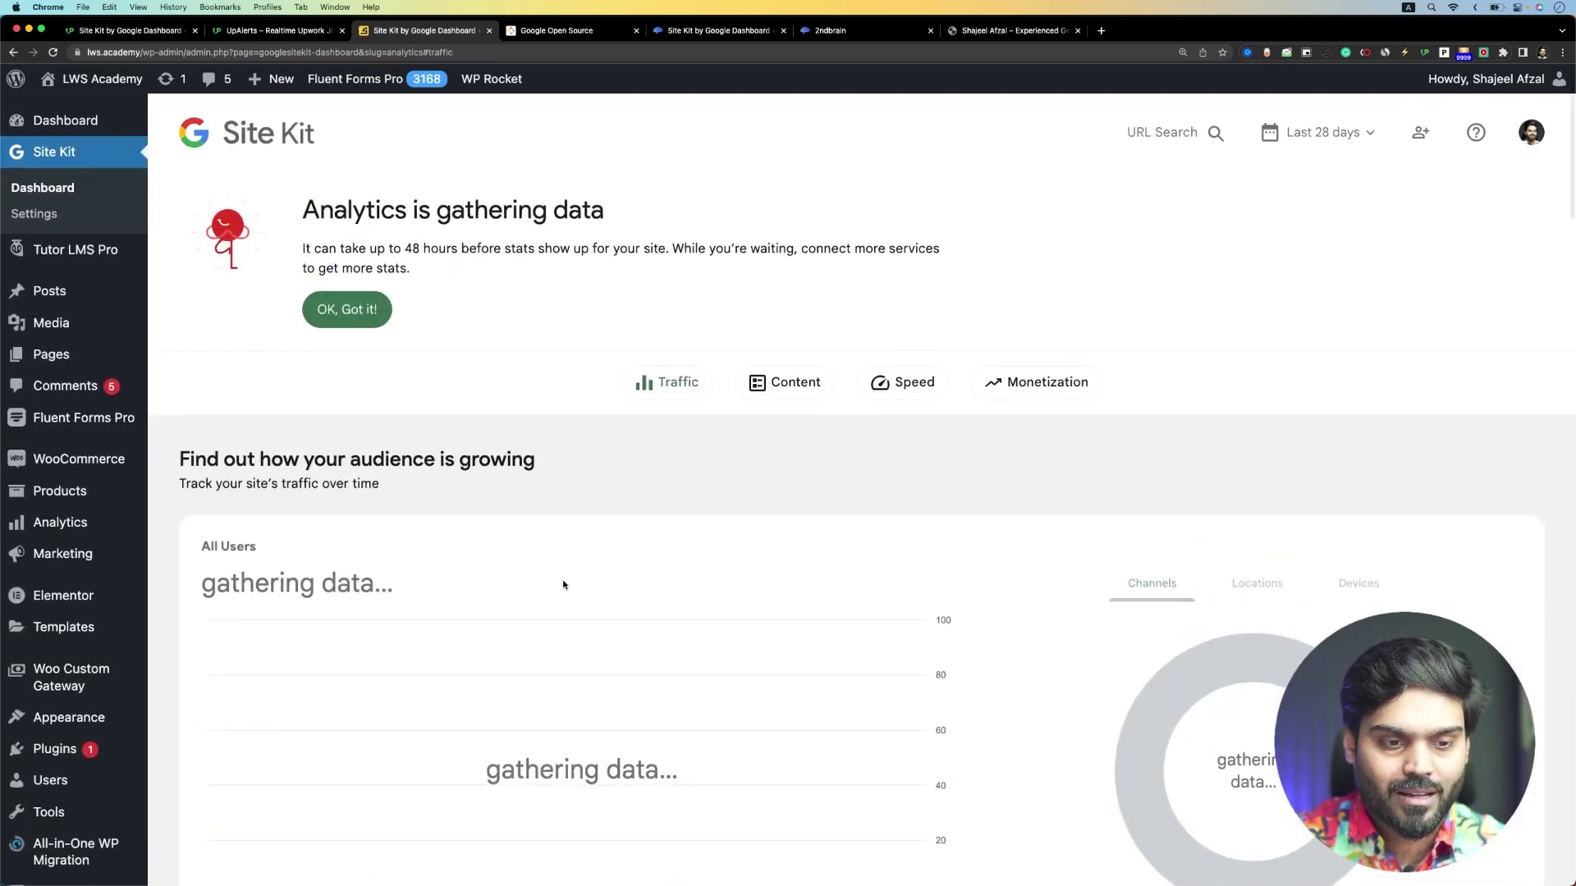
scroll(563, 584, down, 6)
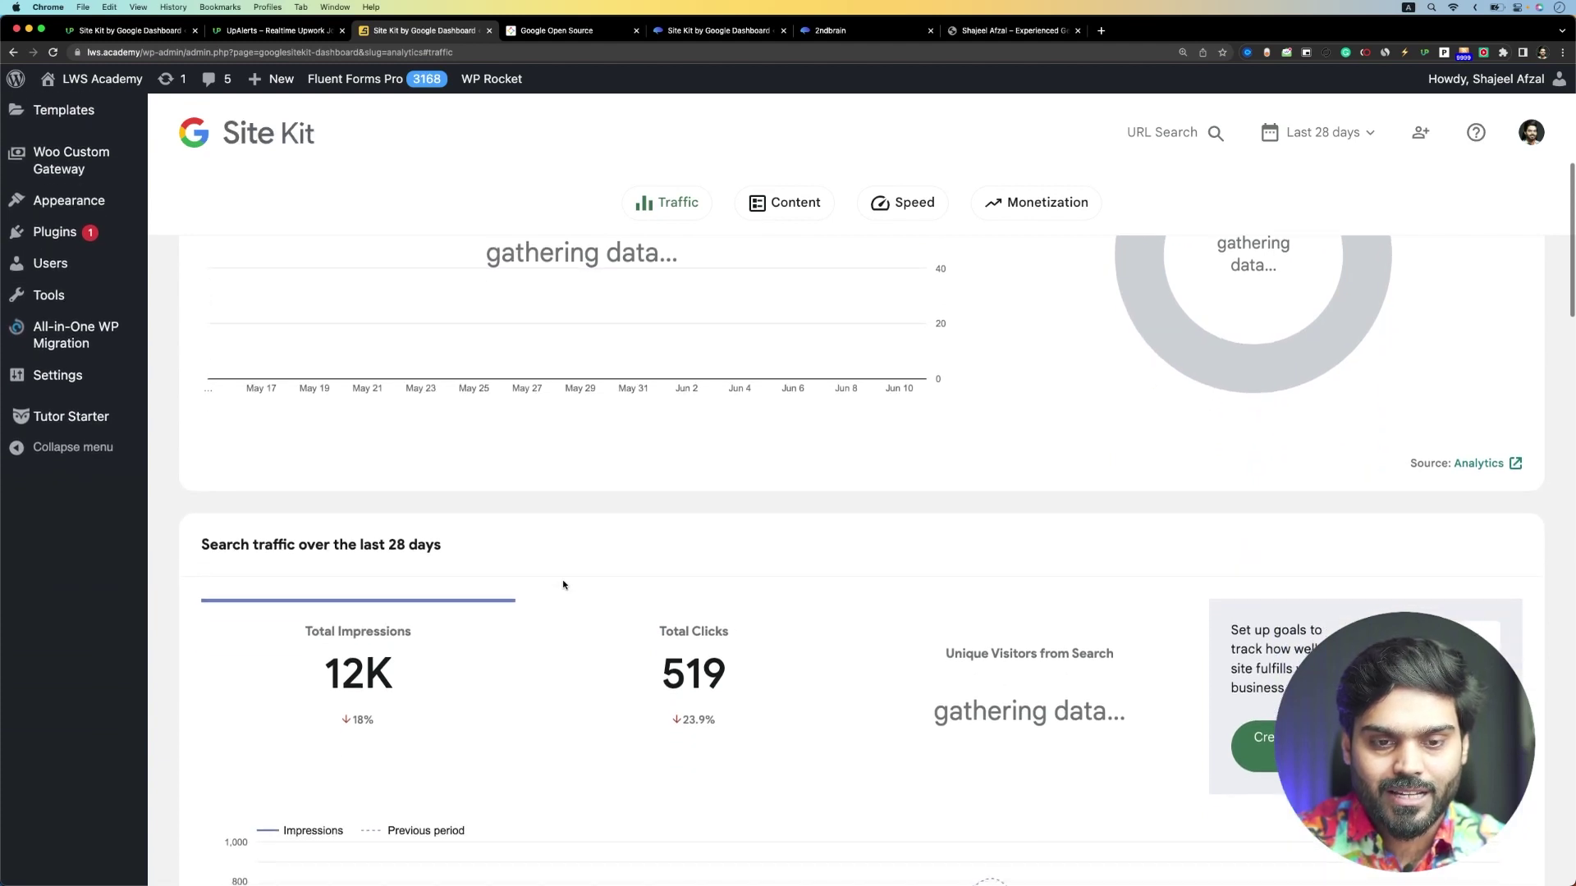
scroll(563, 585, up, 6)
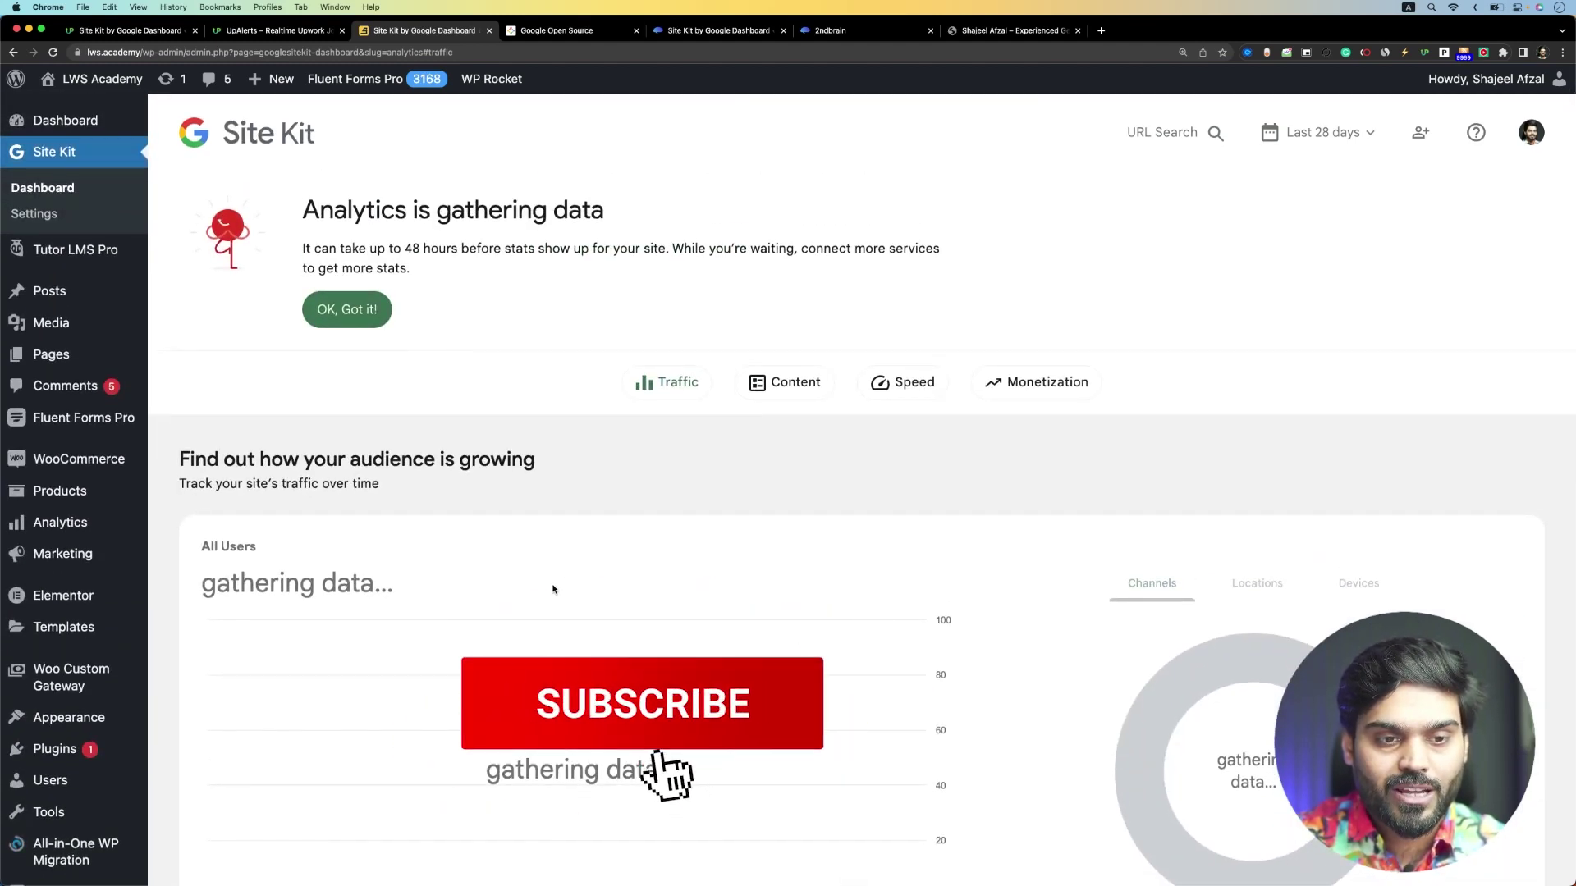
click(347, 309)
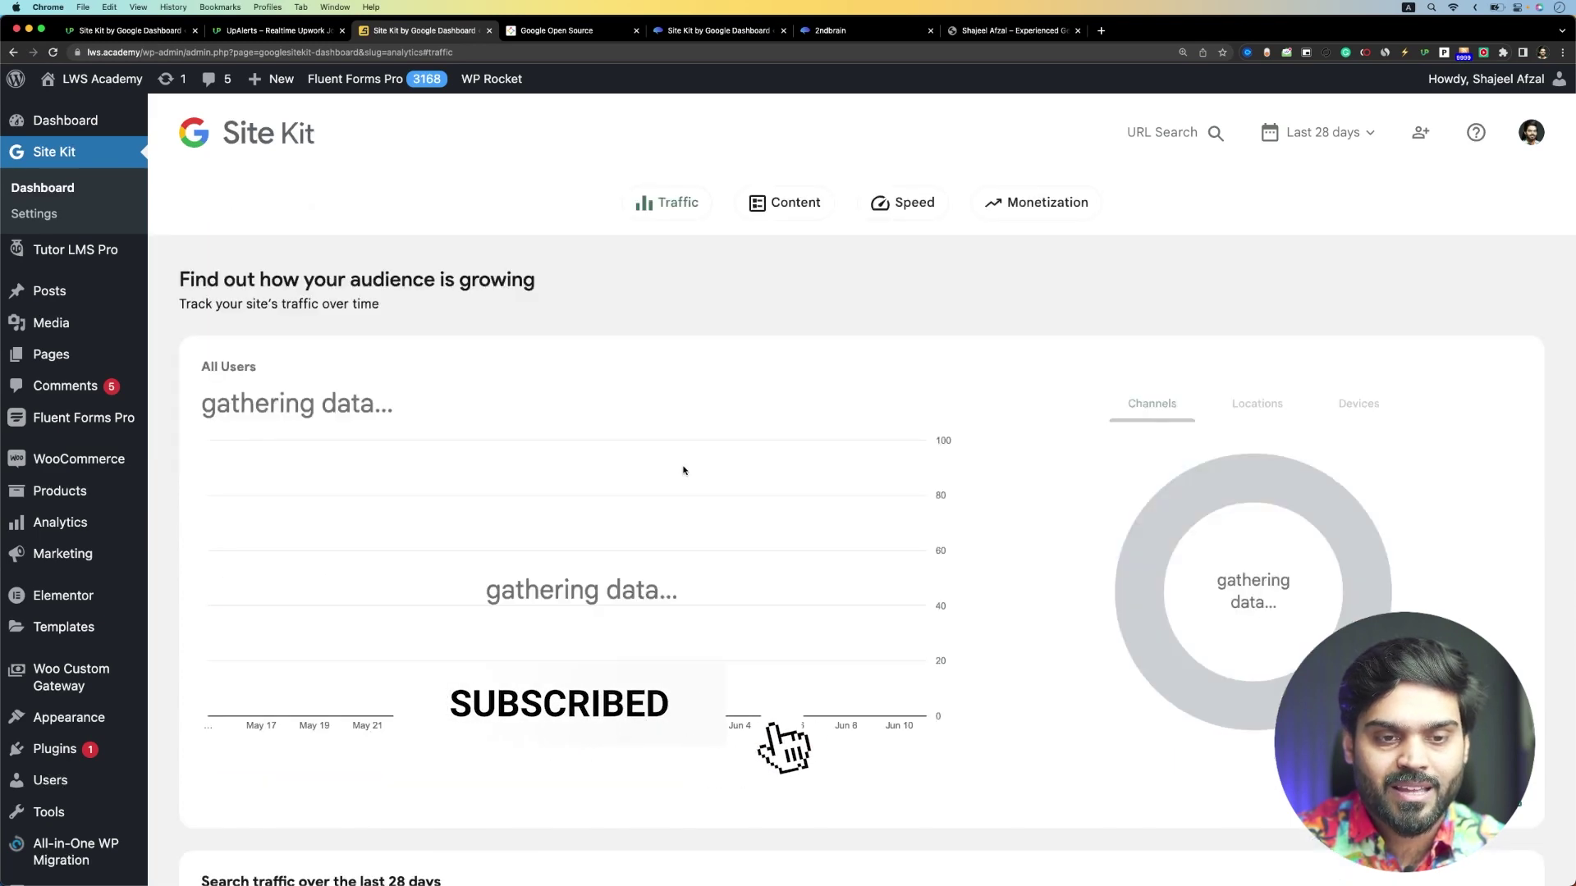
Step: Review the dashboard from search traffic to AdSense, checking the speed section's In the Lab data and How to improve recommendations
scroll(903, 473, down, 3)
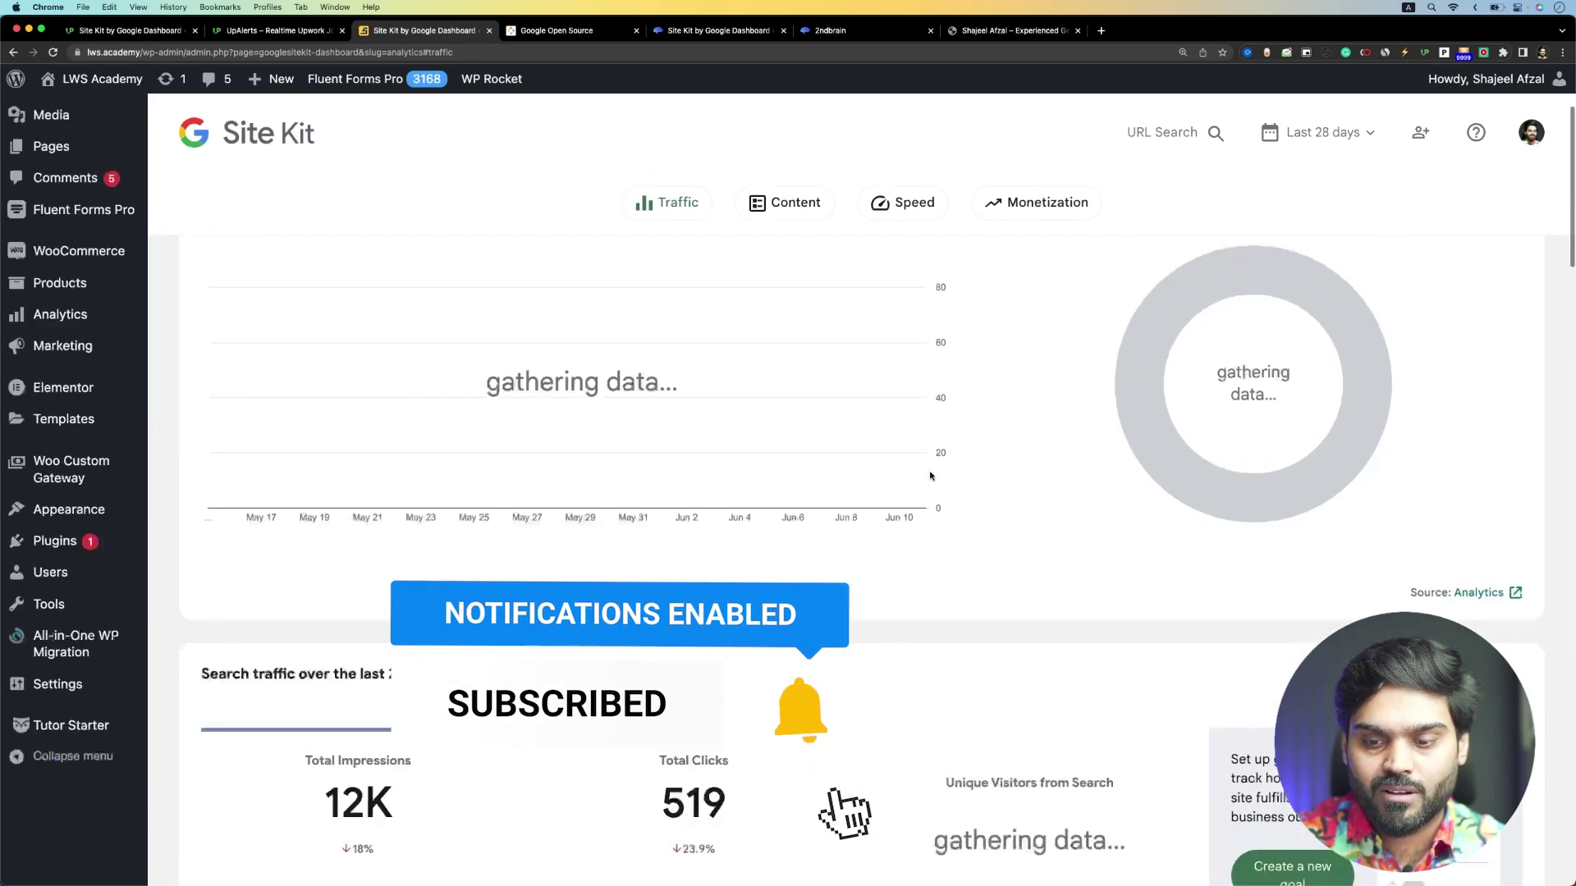
scroll(930, 476, down, 8)
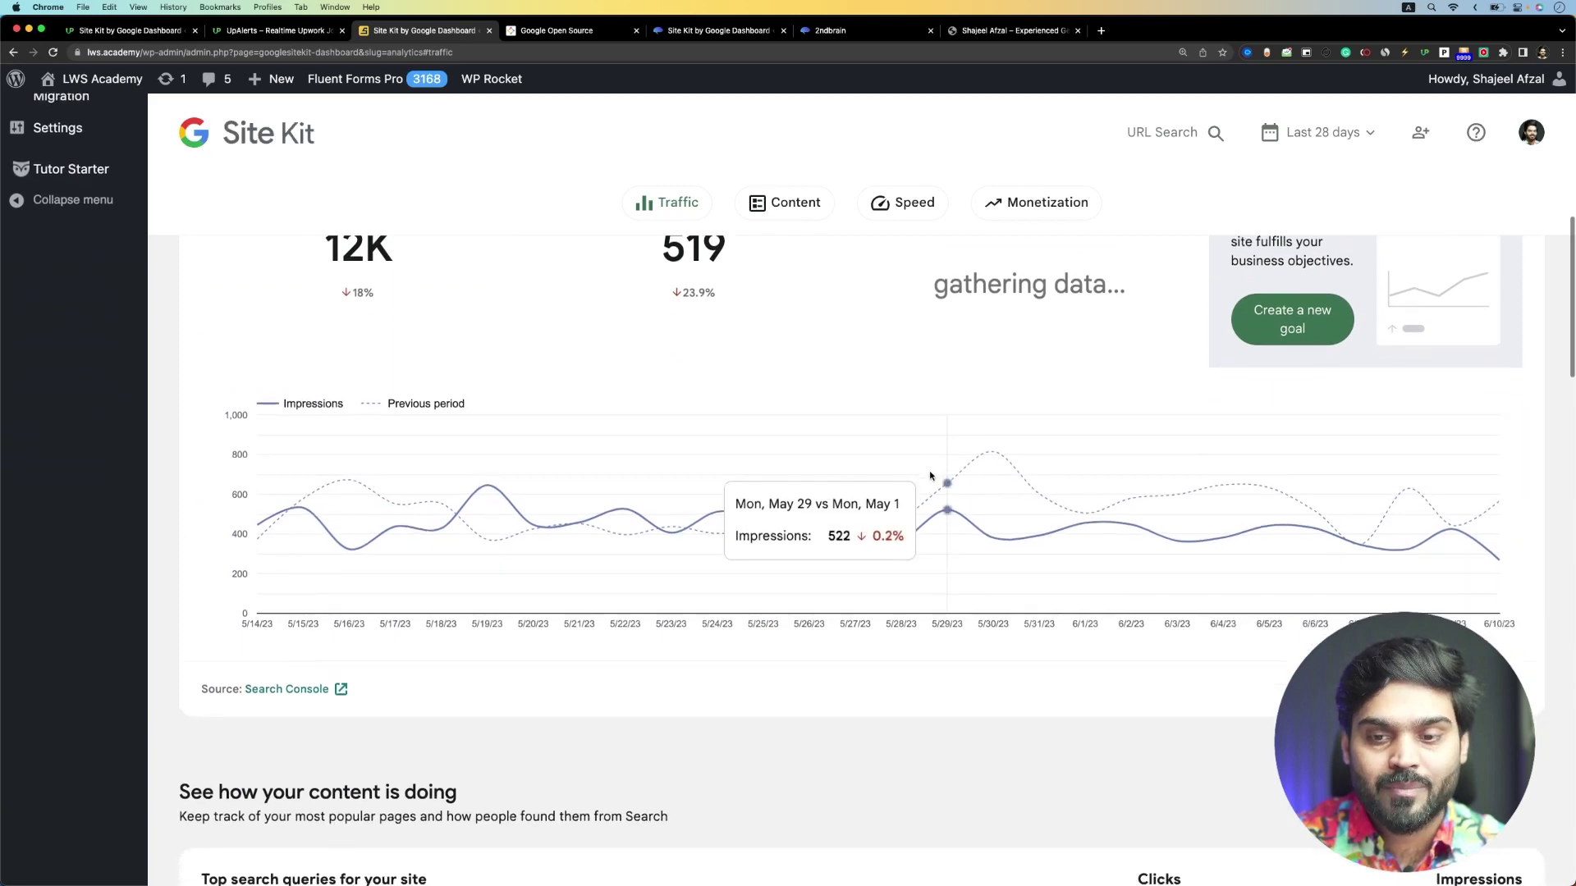
scroll(929, 475, down, 3)
scroll(932, 471, up, 4)
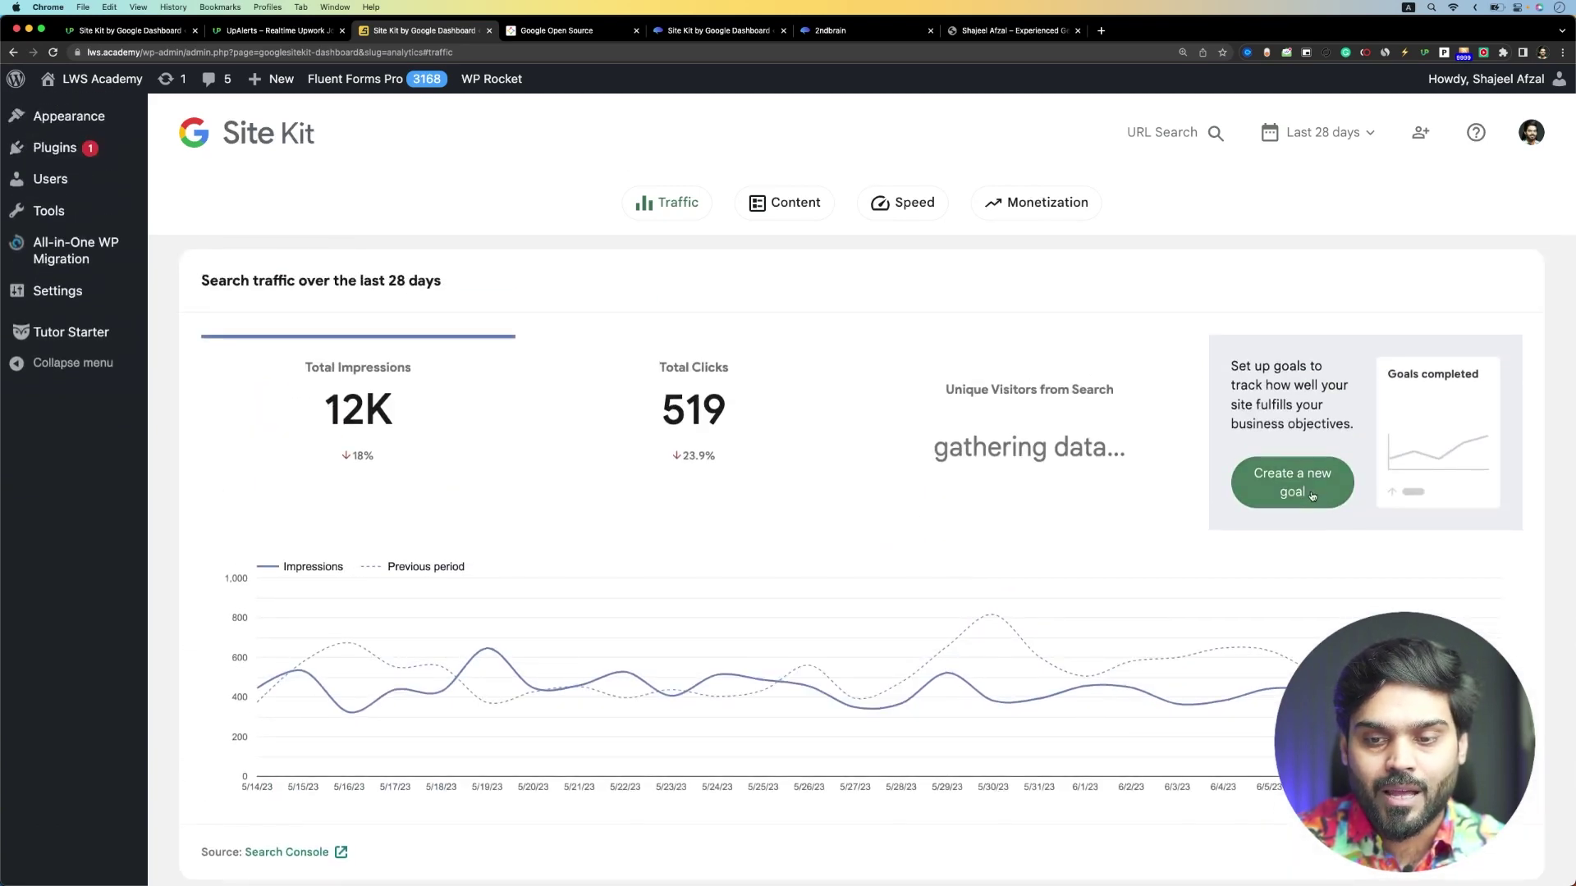
scroll(872, 556, down, 12)
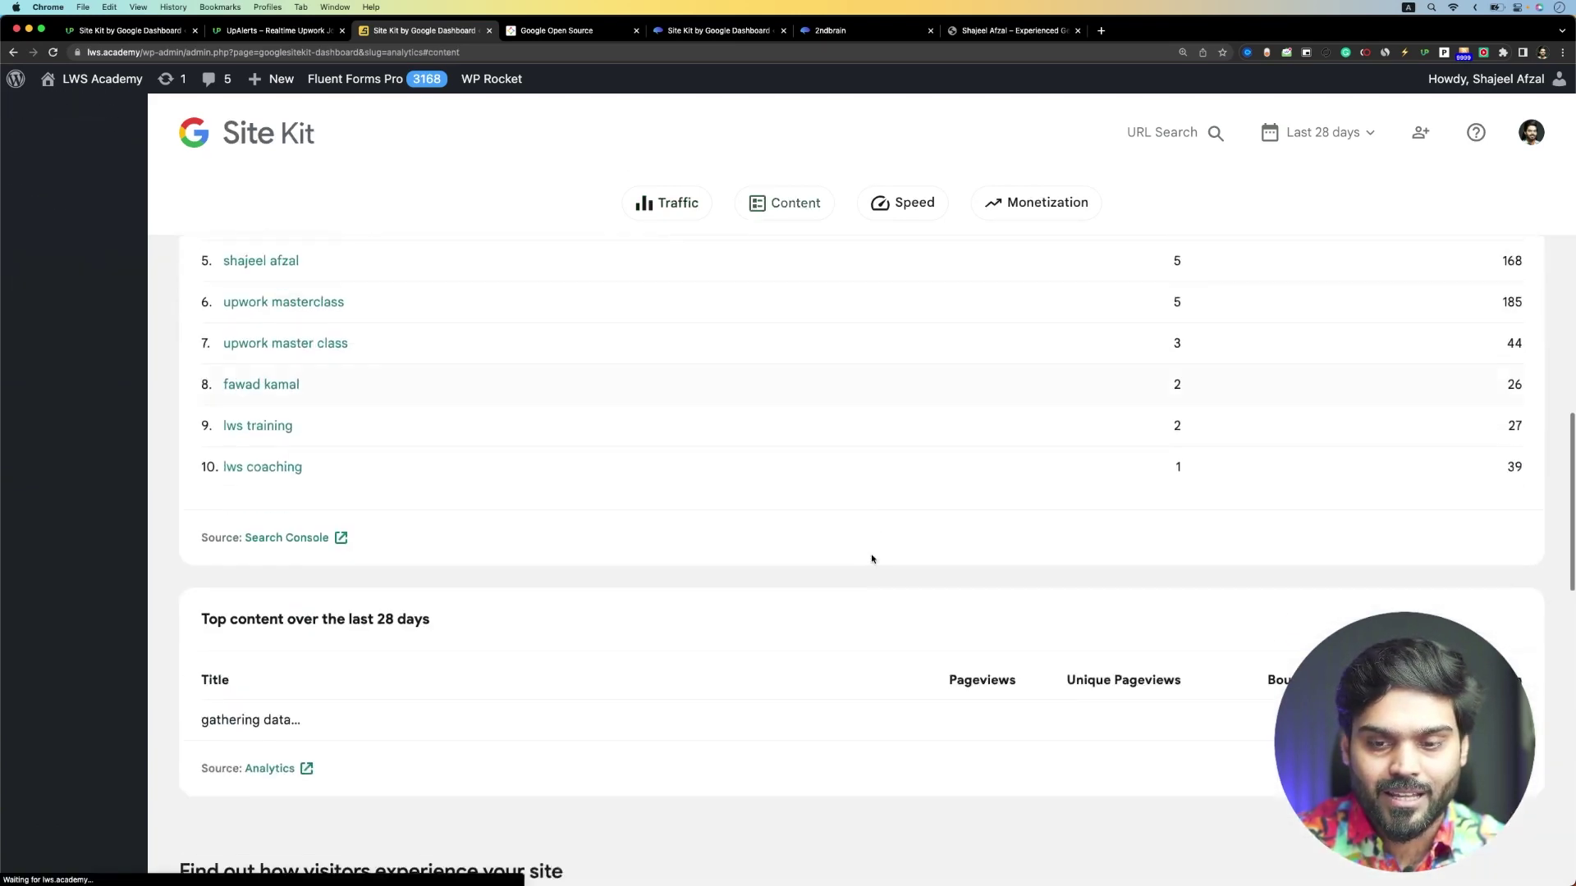
scroll(871, 558, down, 8)
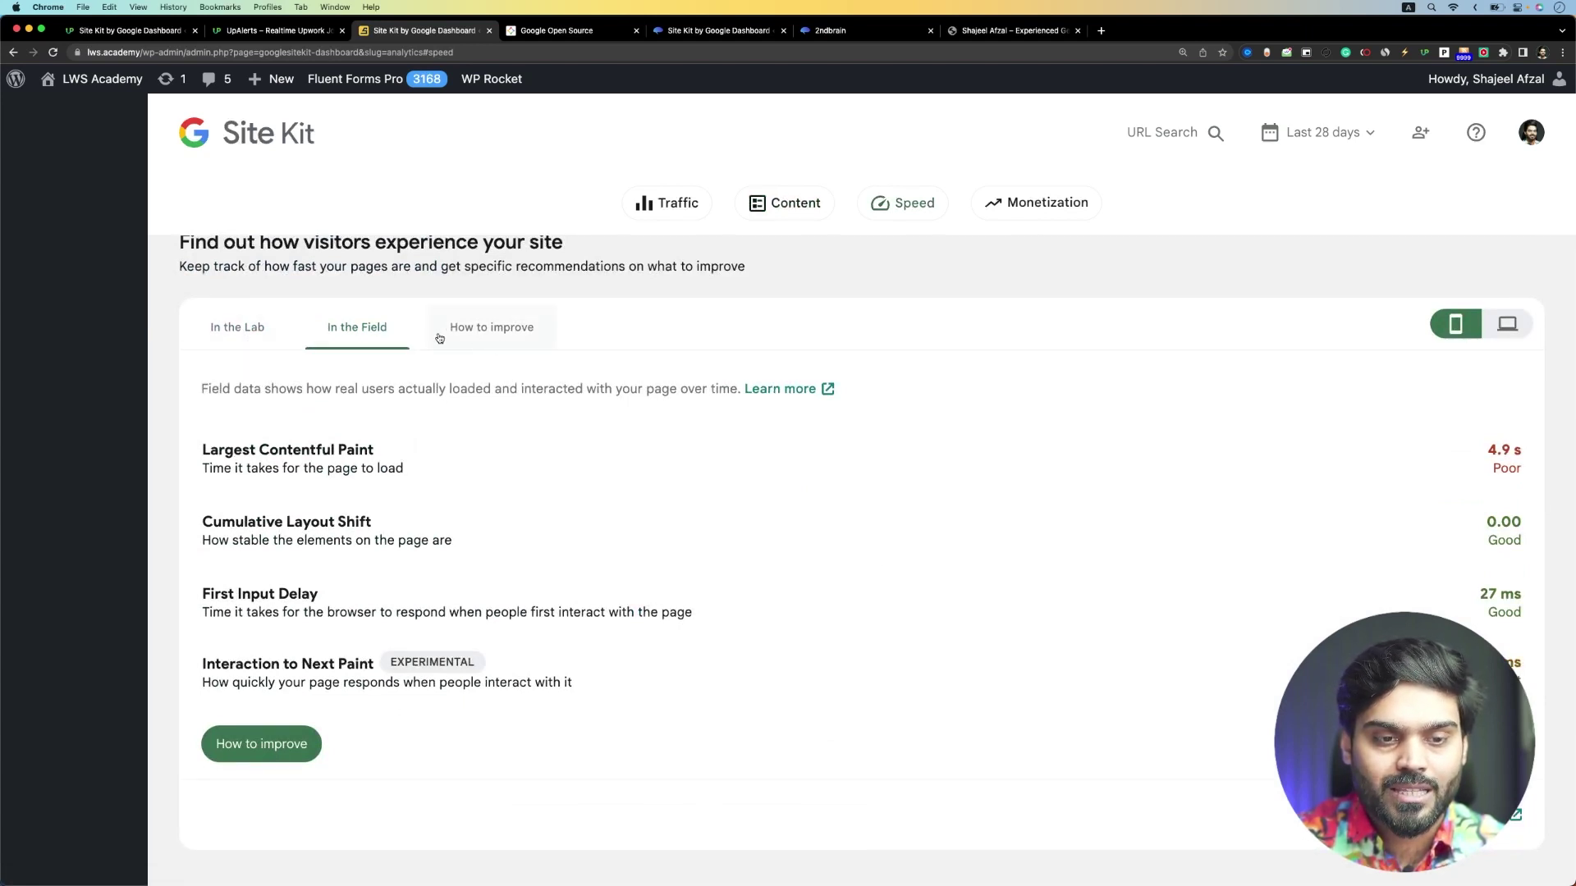
click(246, 339)
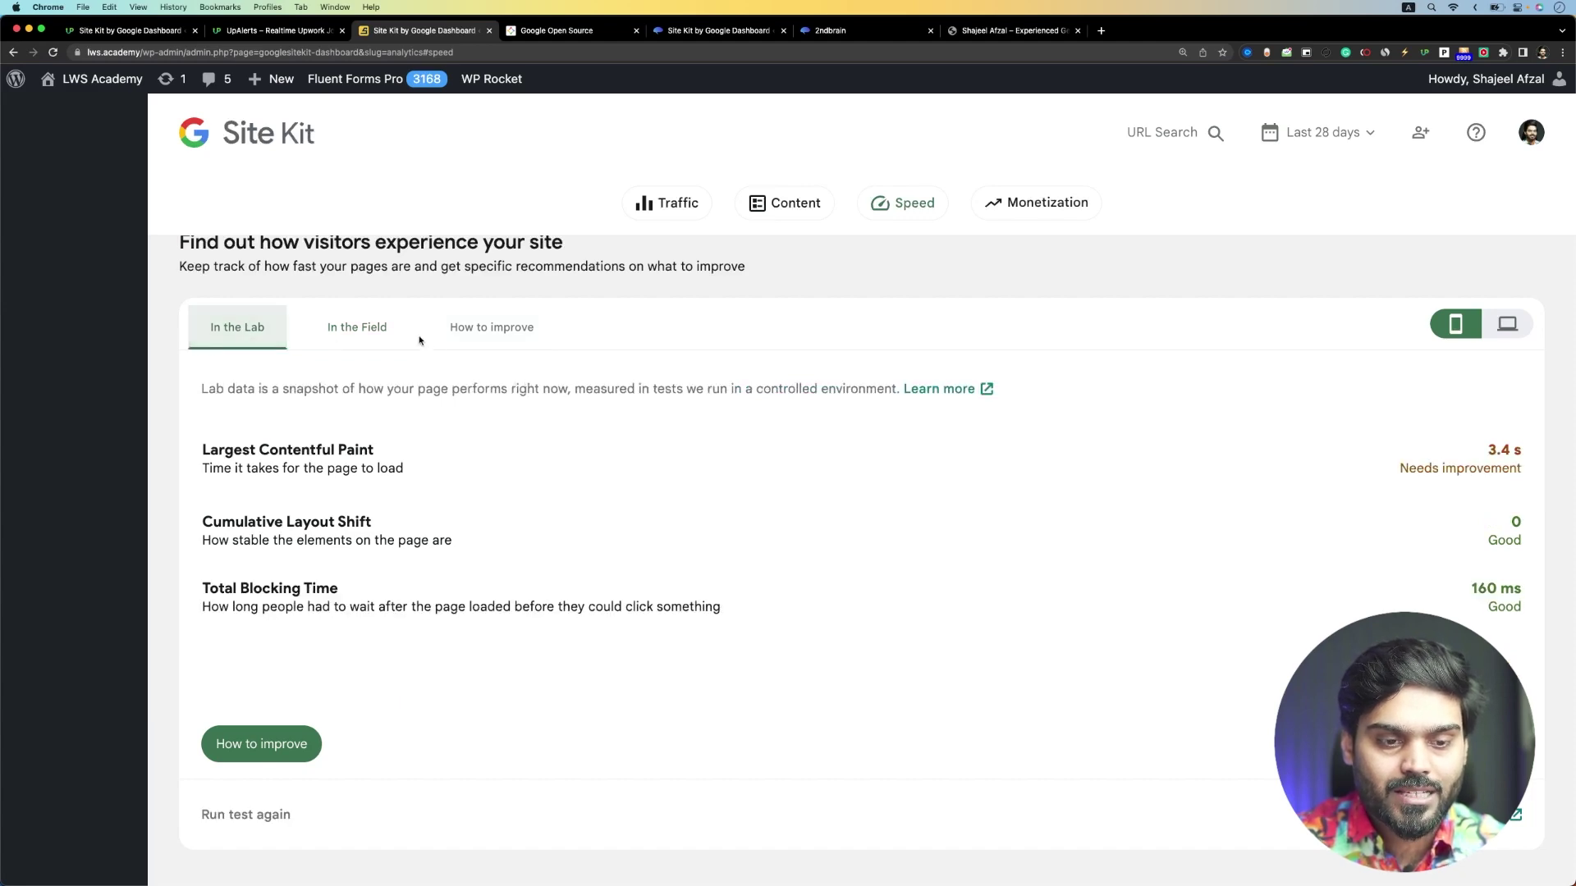
click(475, 343)
scroll(413, 461, down, 4)
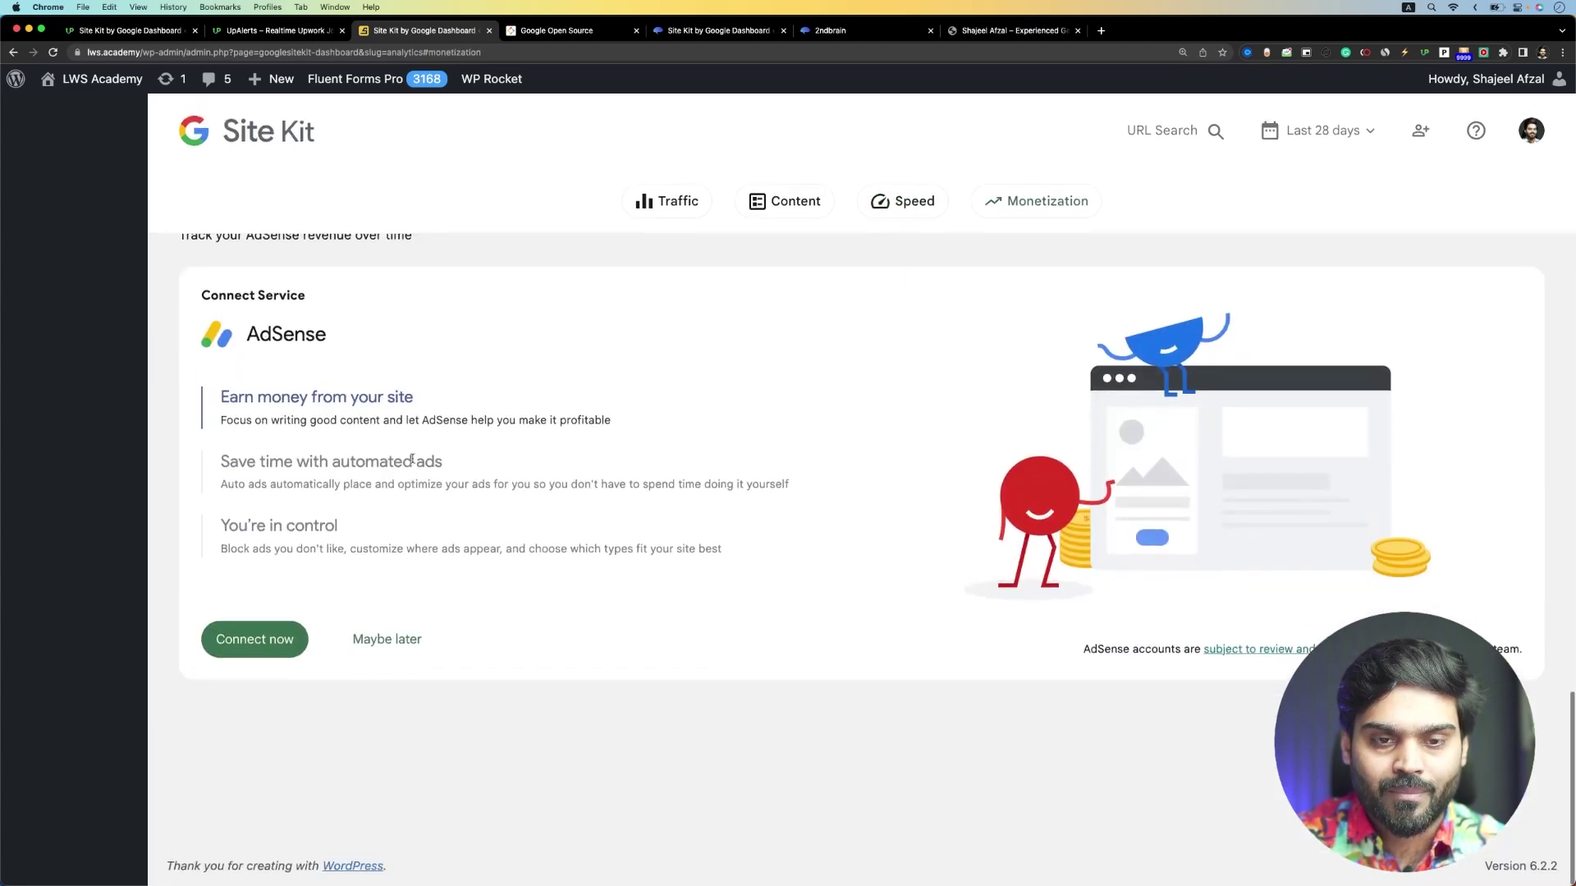
scroll(413, 461, up, 20)
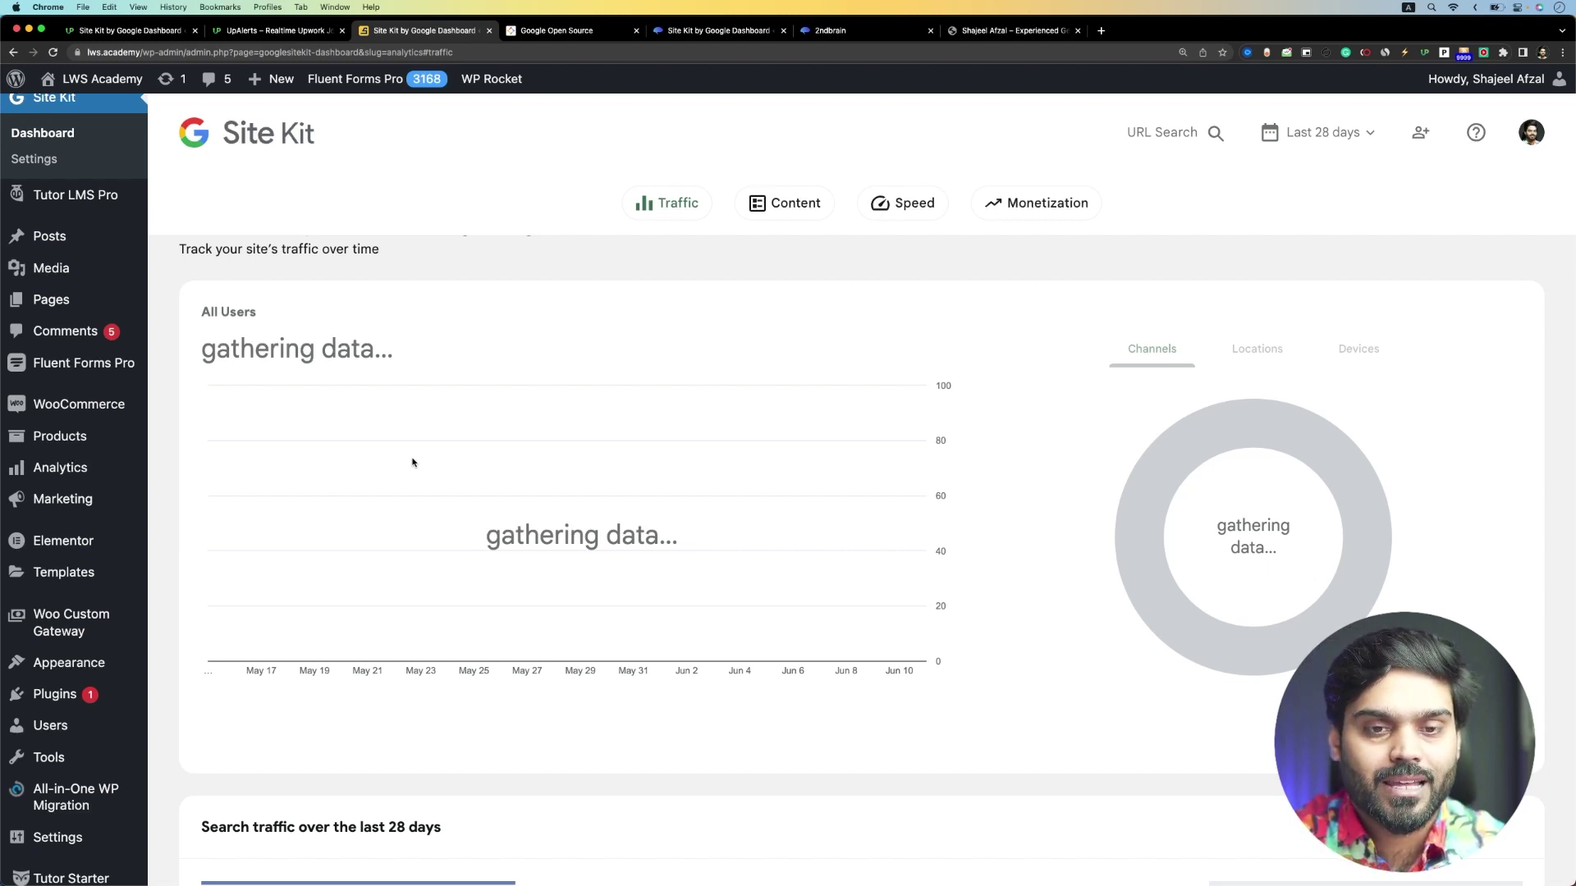
Step: View the already open UpAlerts website, the 2ndbrain page and the developer's personal portfolio website
click(279, 30)
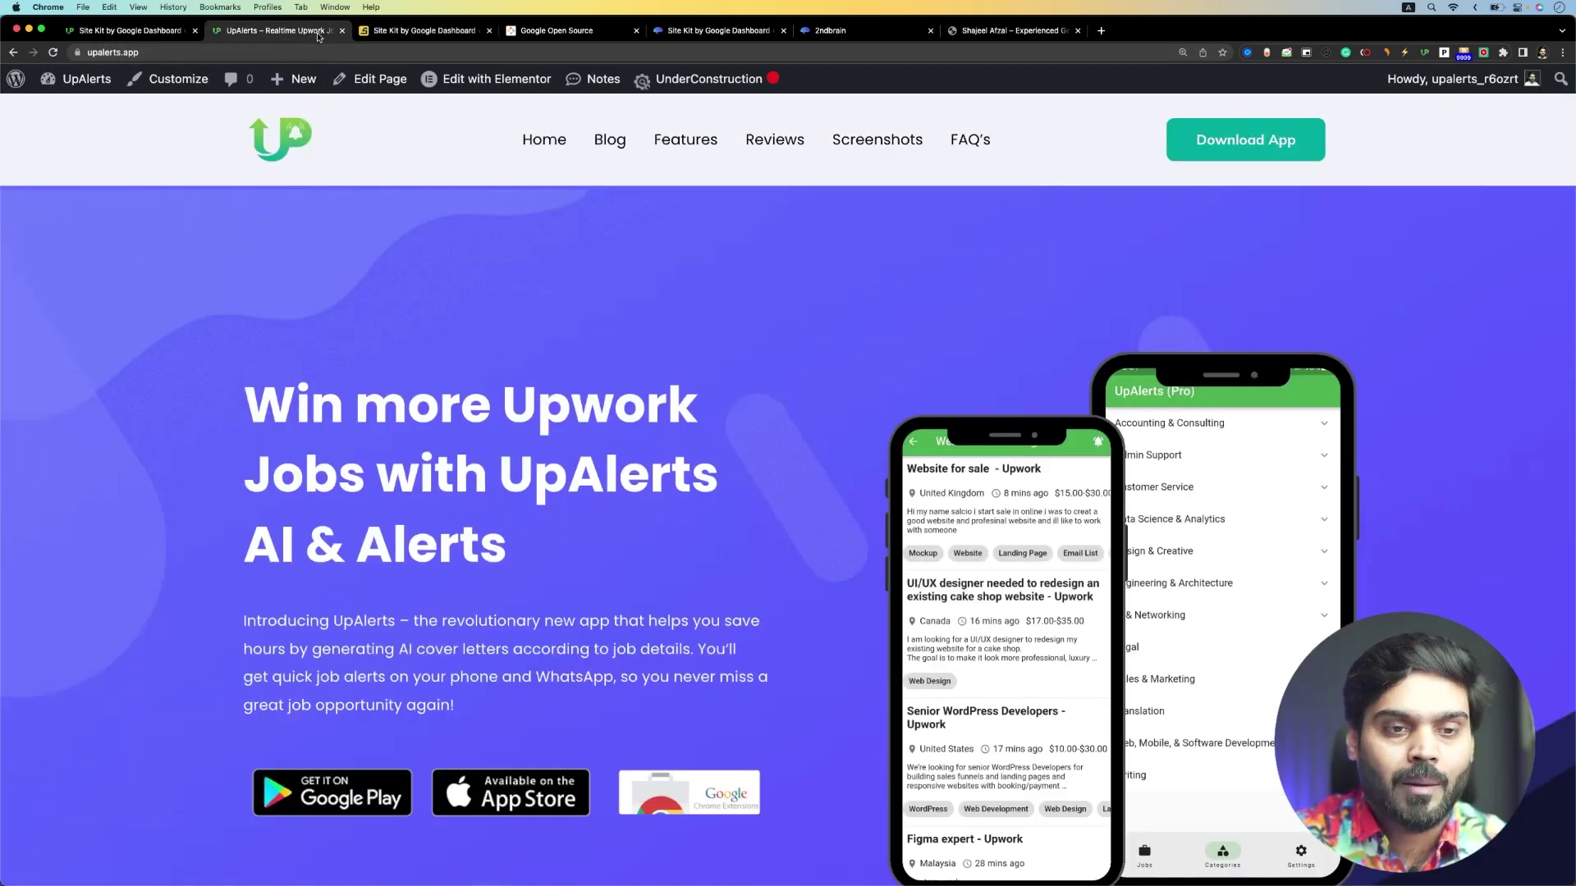
click(394, 38)
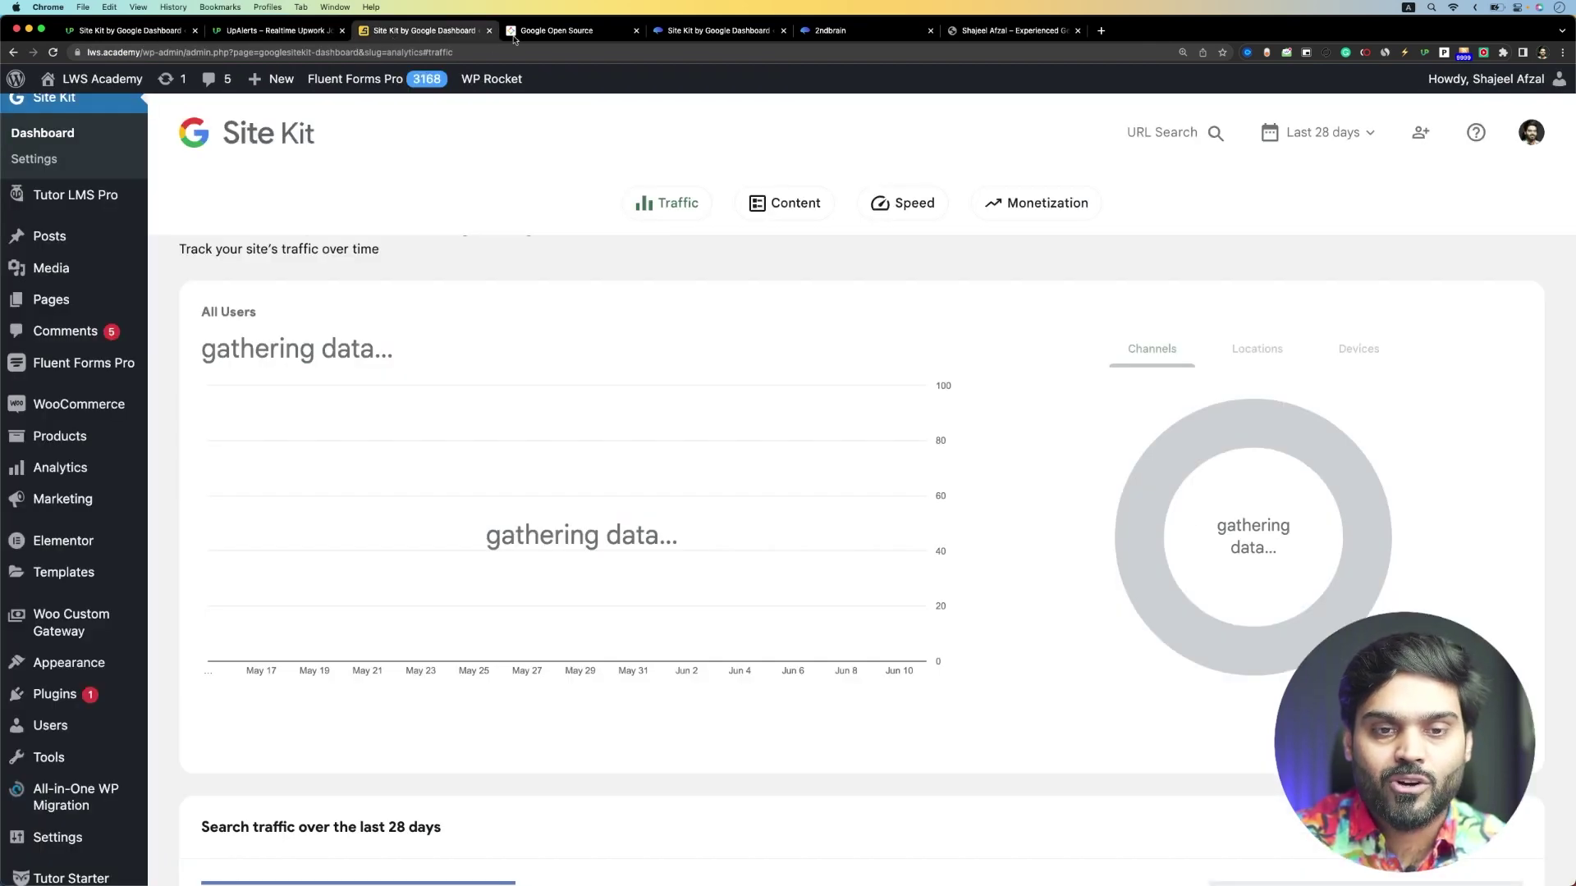
click(831, 38)
click(1001, 32)
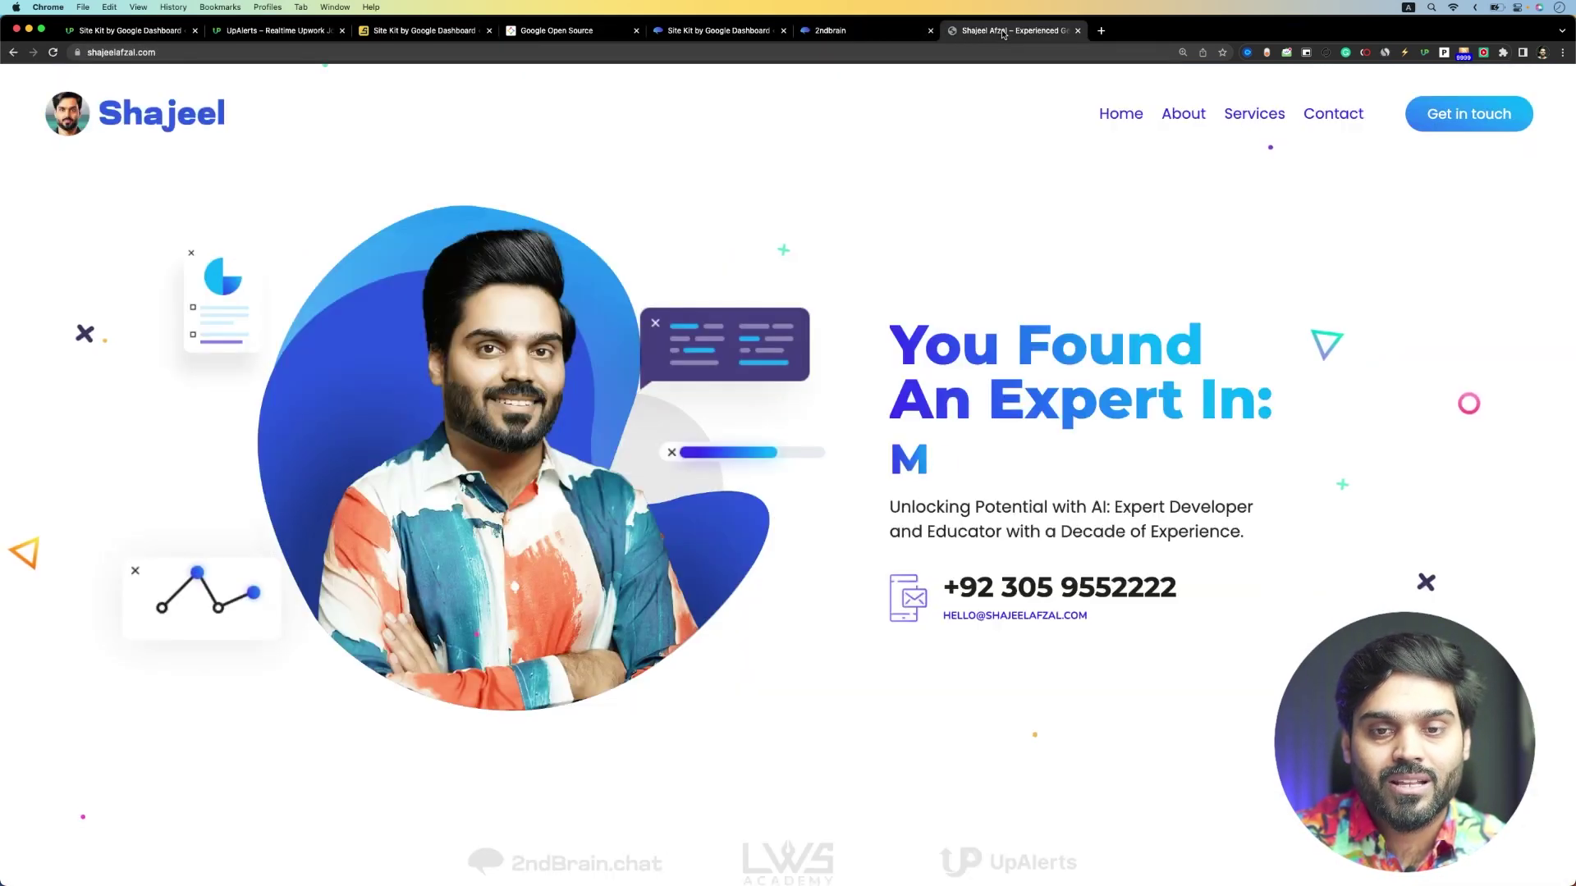